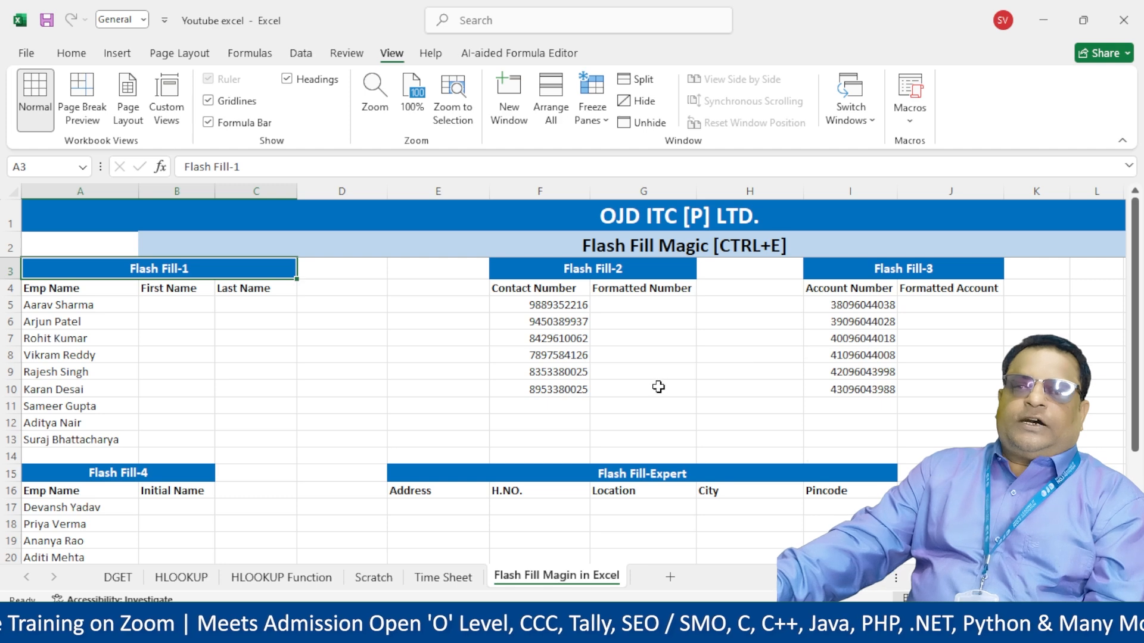
- Look over the Flash Fill Magic sheet's exercise tables, from Flash Fill-1 to Flash Fill-3
scroll(233, 379, down, 1)
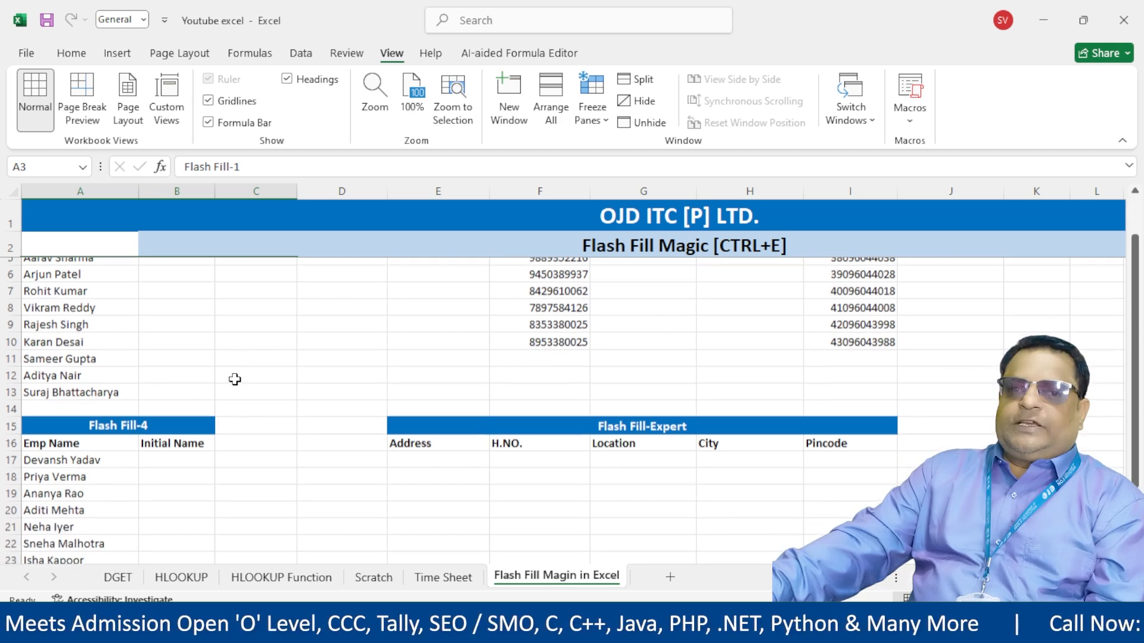
scroll(250, 375, up, 1)
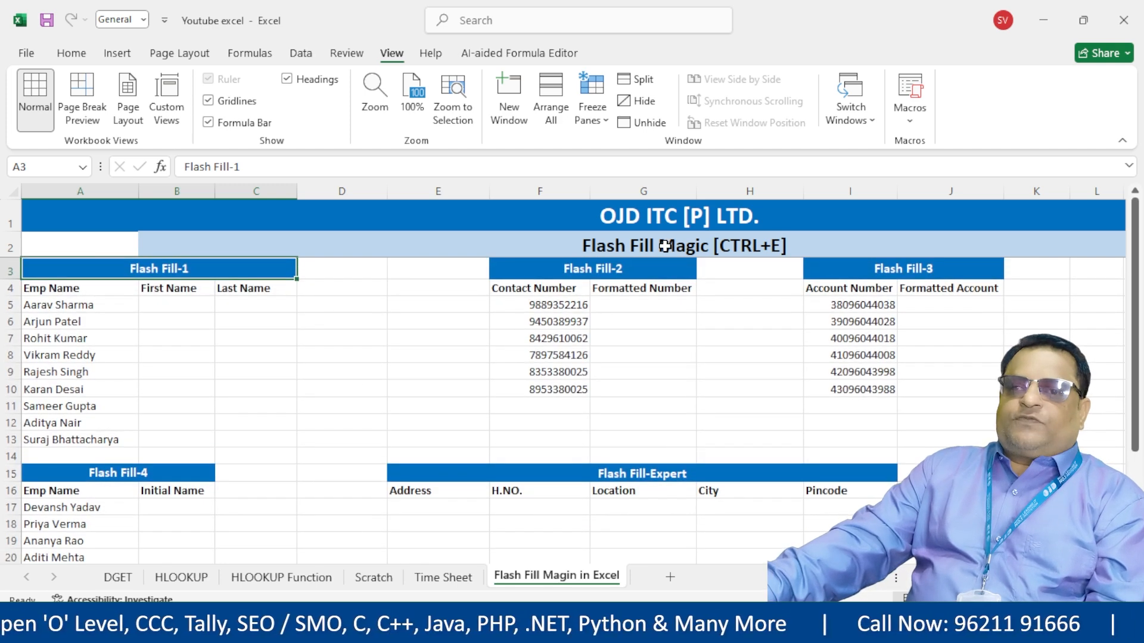
click(769, 252)
click(744, 320)
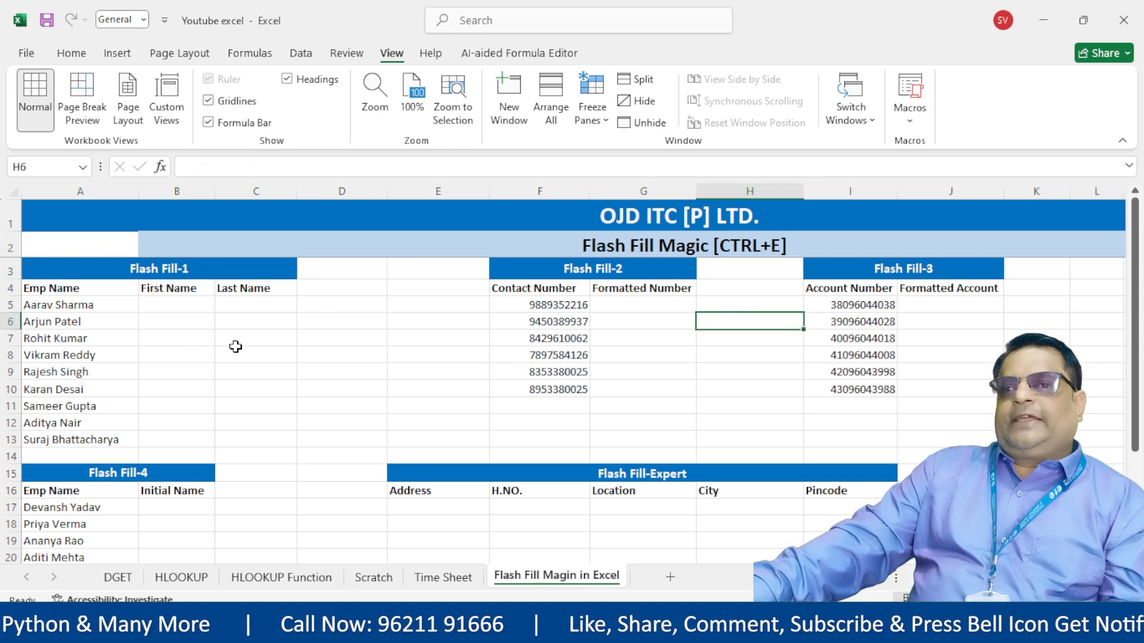
scroll(357, 387, down, 1)
scroll(388, 411, up, 1)
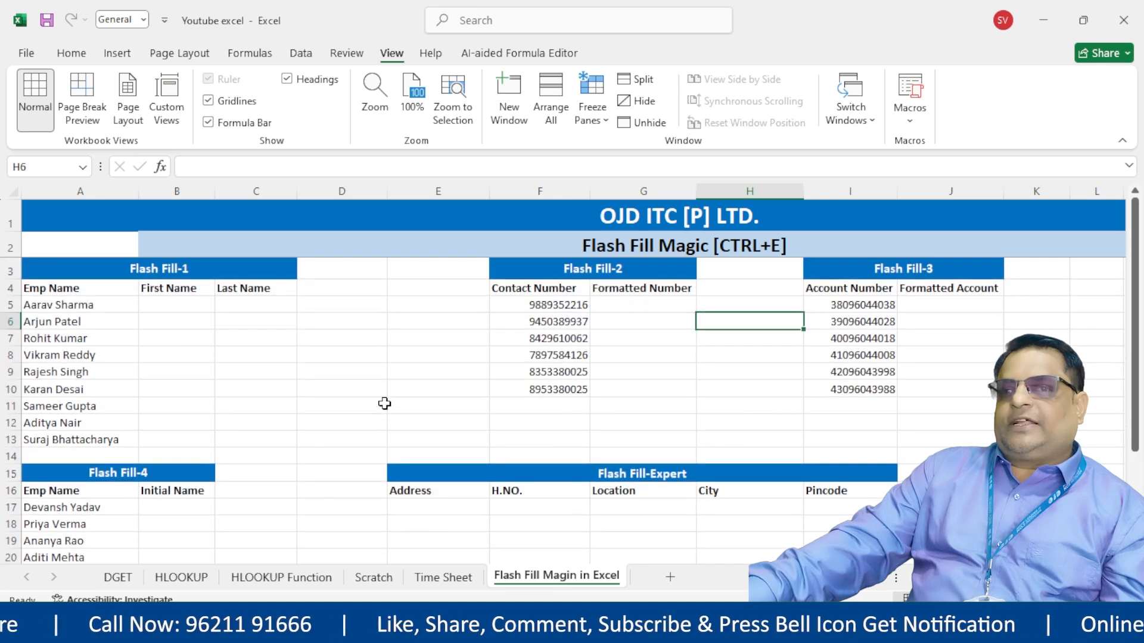
click(173, 274)
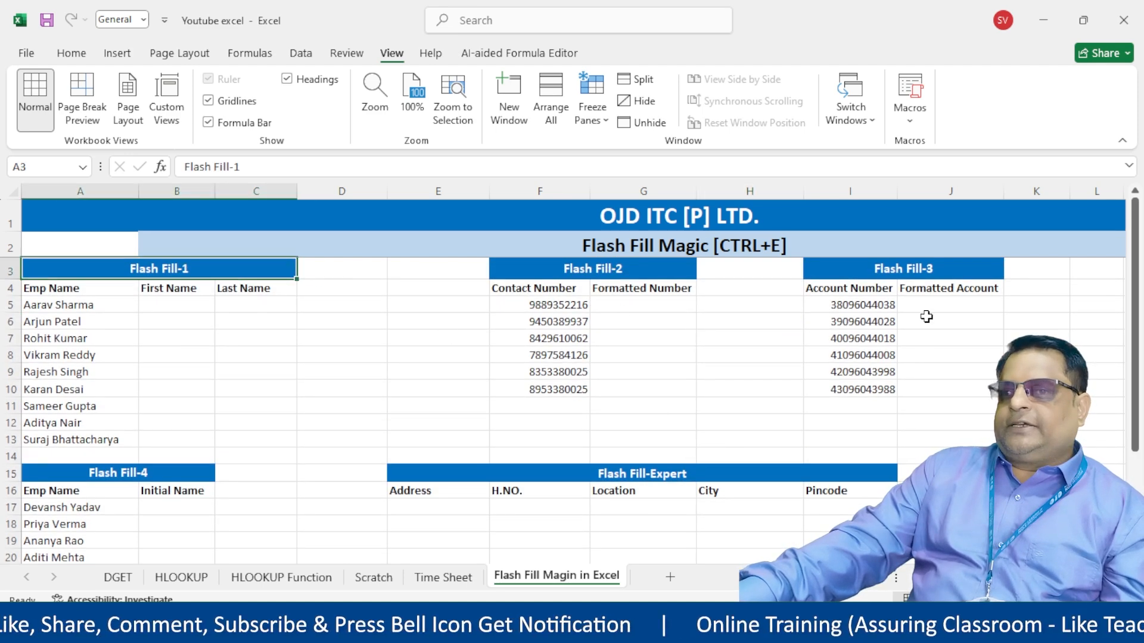
click(907, 272)
scroll(148, 417, down, 1)
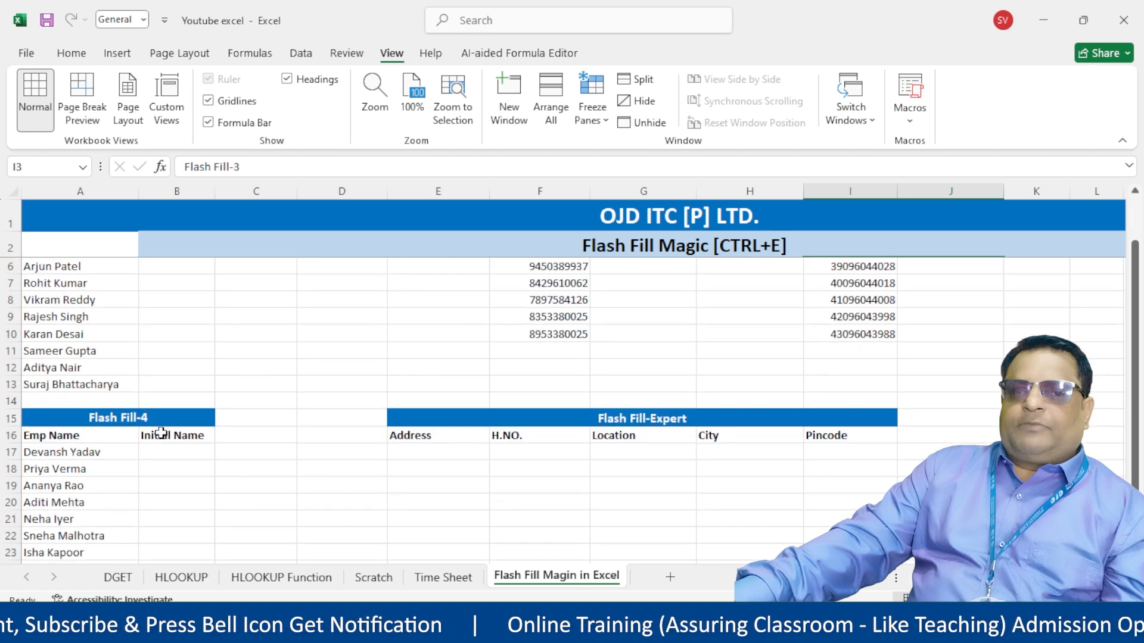
scroll(208, 470, down, 1)
scroll(592, 518, up, 1)
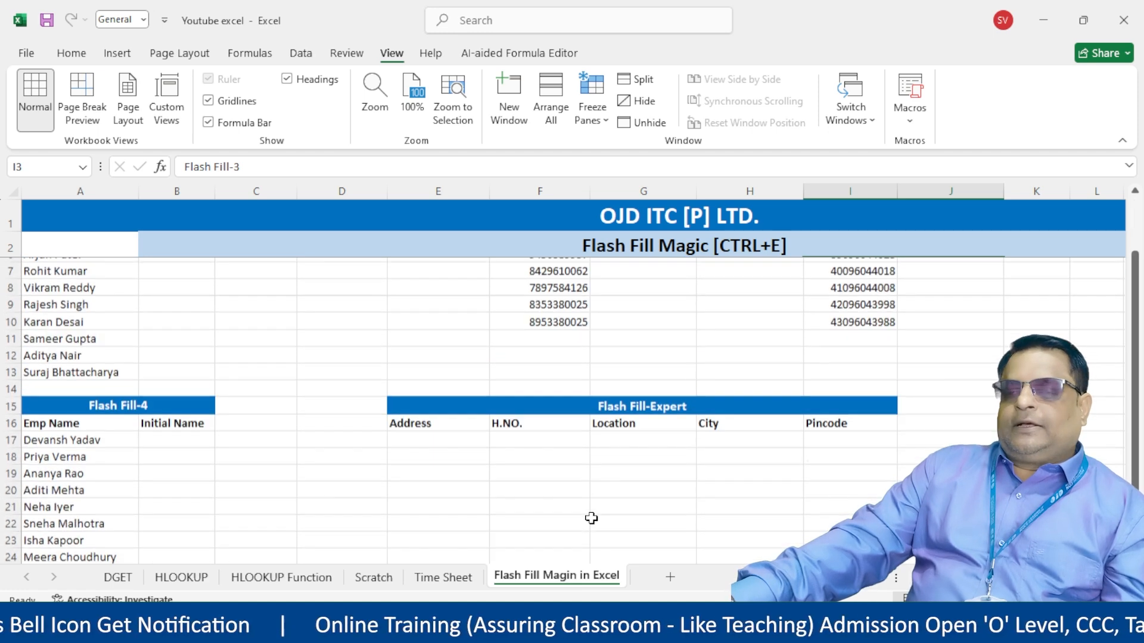
- Widen column E to fit the Flash Fill-Expert table's Address entries
click(713, 420)
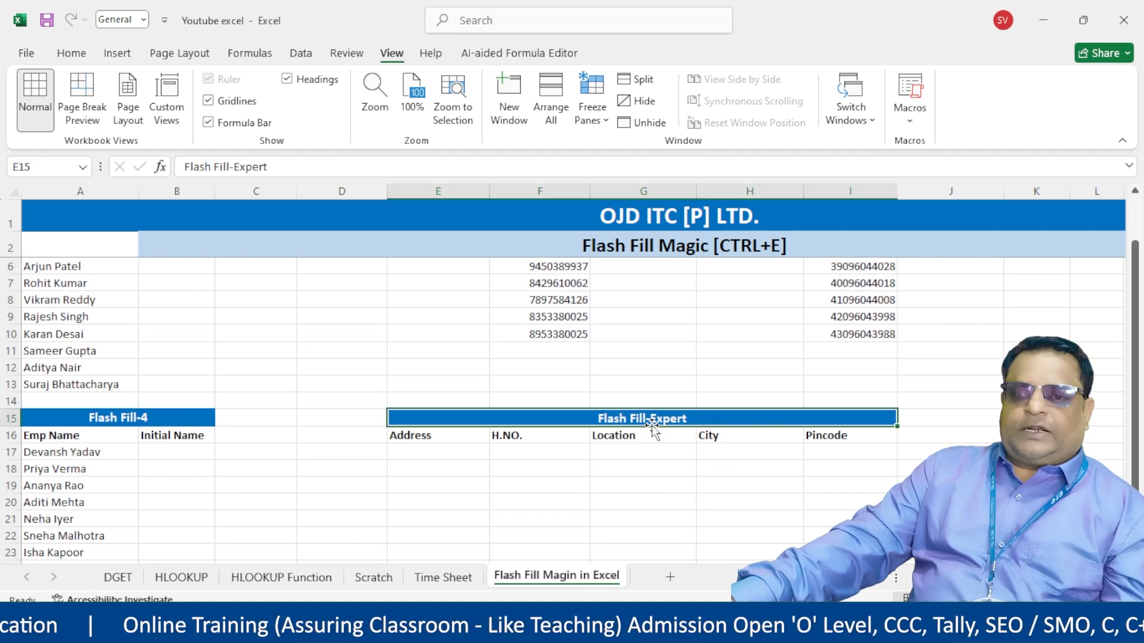
click(449, 466)
click(456, 454)
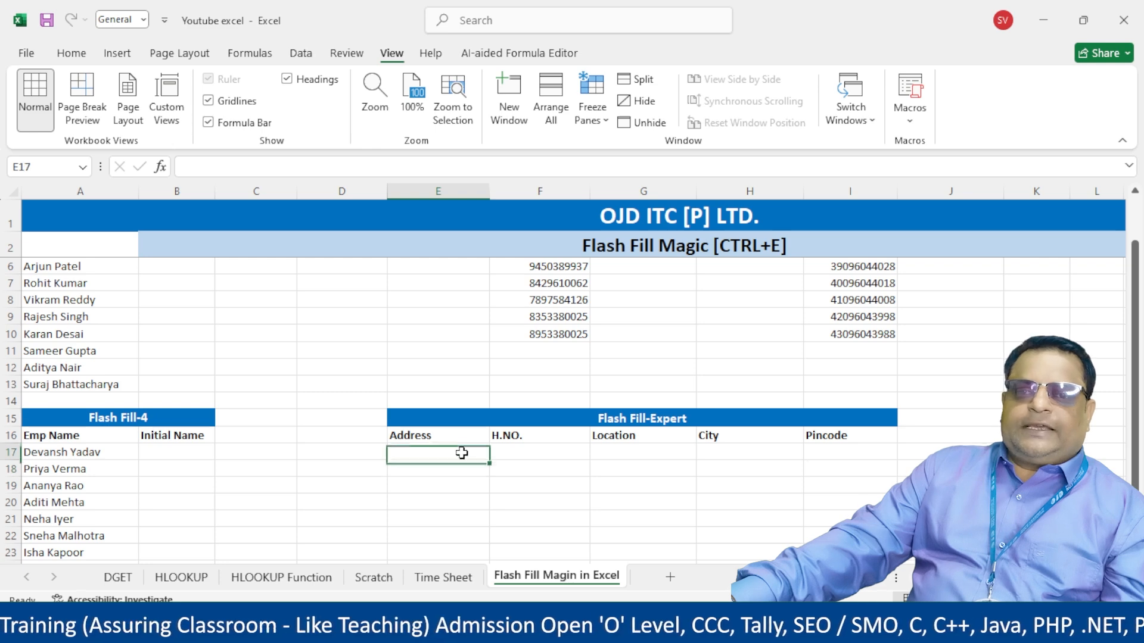
drag(489, 191, 499, 191)
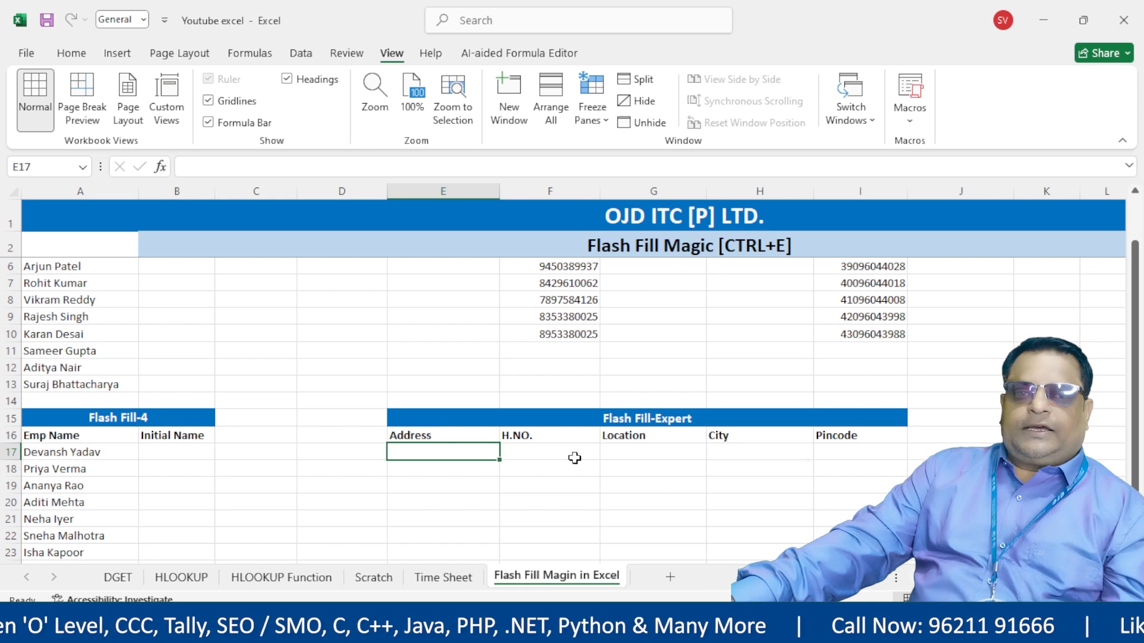
scroll(574, 457, up, 1)
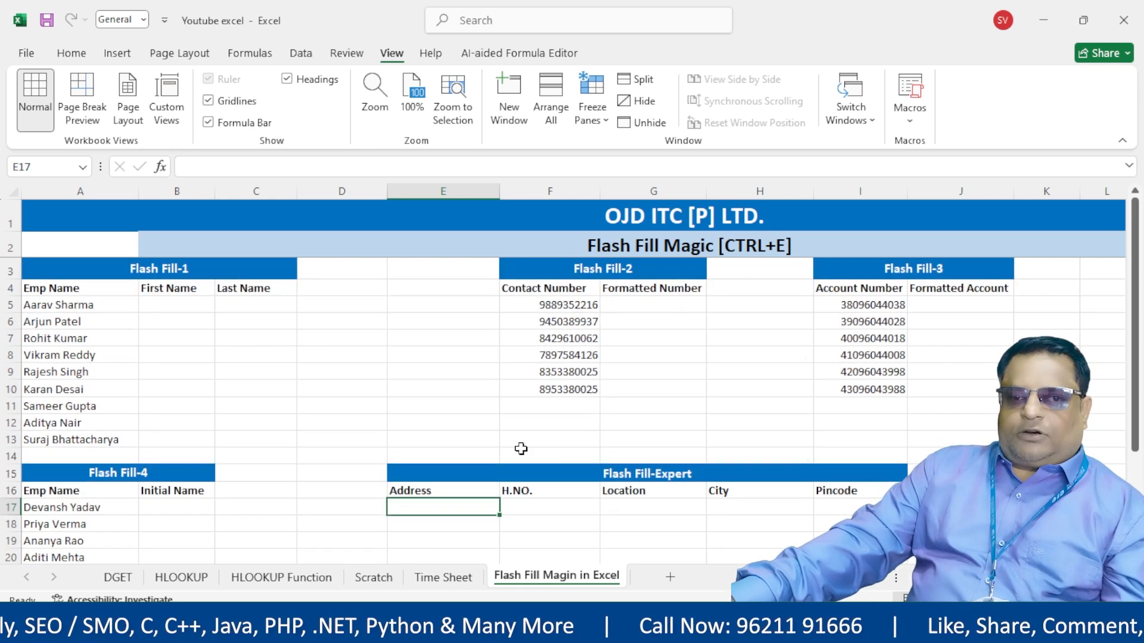
drag(181, 301, 421, 319)
click(343, 422)
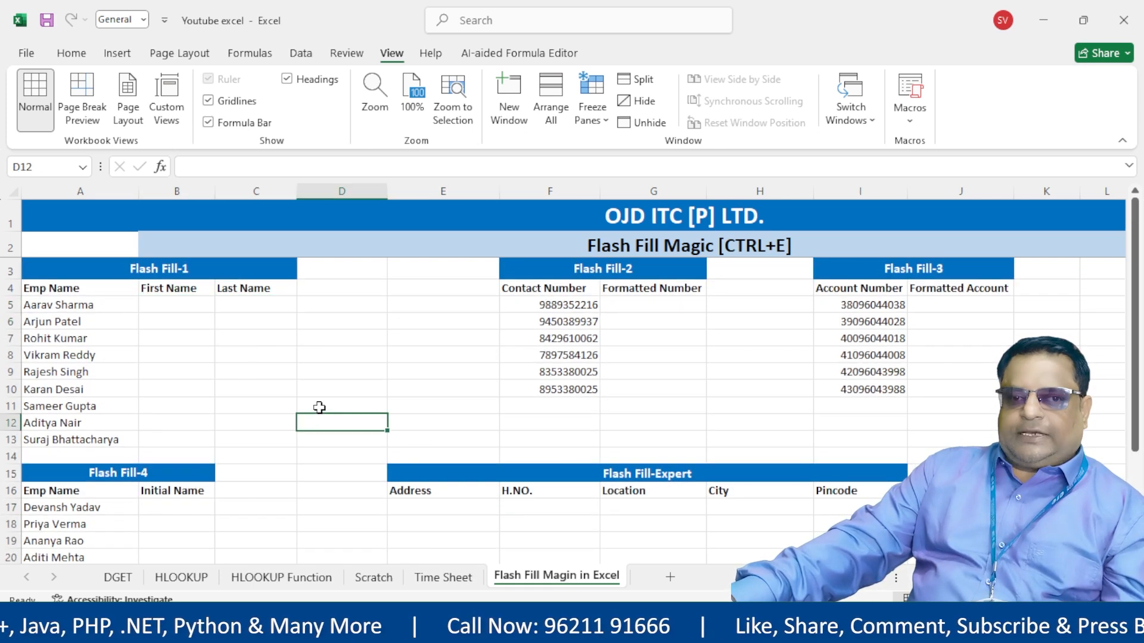
click(180, 303)
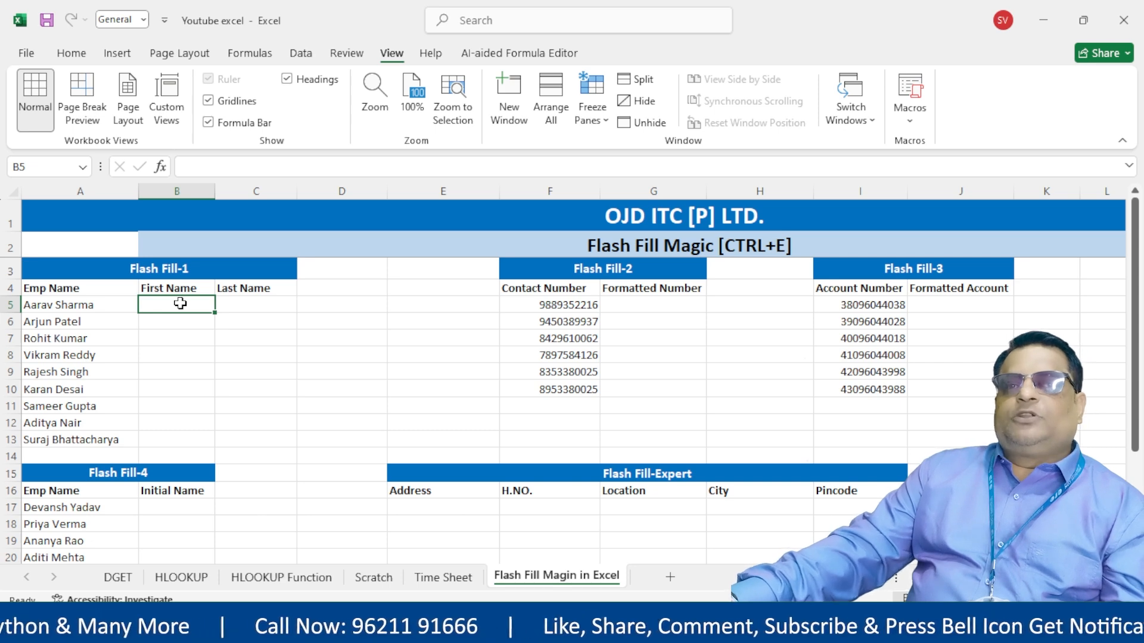
drag(108, 289, 106, 444)
click(203, 326)
drag(95, 287, 96, 426)
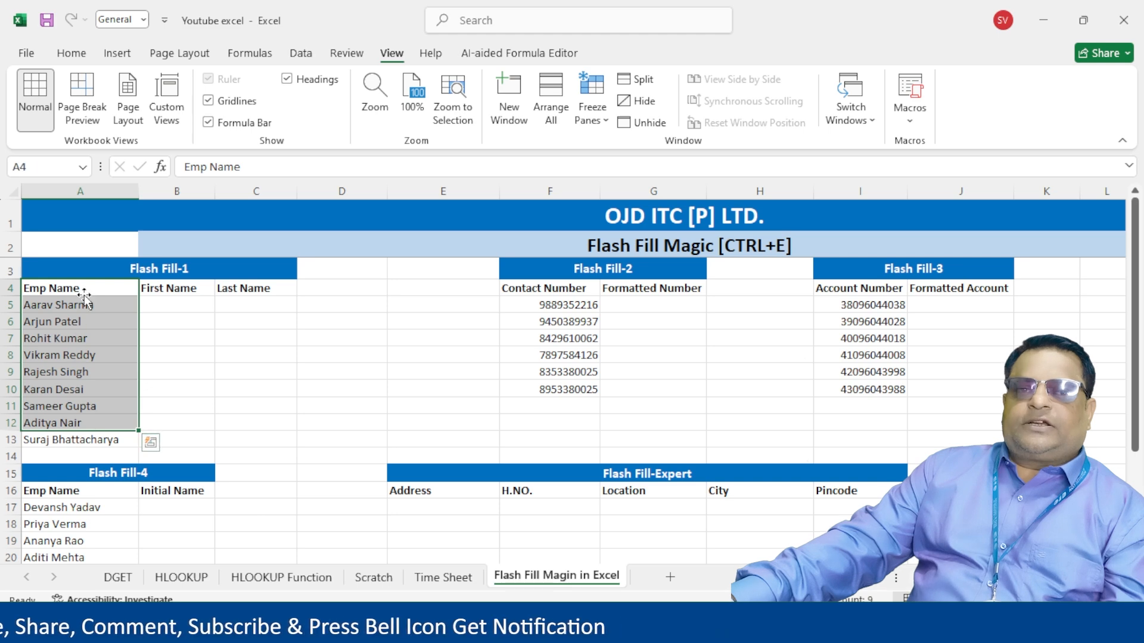
click(186, 309)
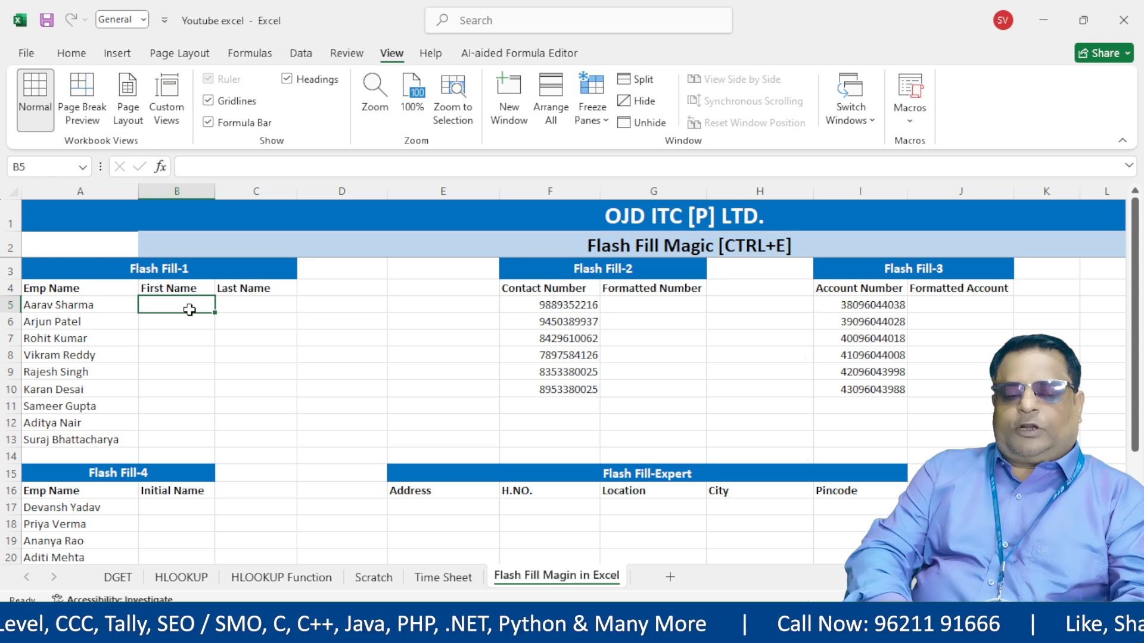
- Enter the first employee's first name in B5 and flash fill First Name cells B5:B13
text(Aarav)
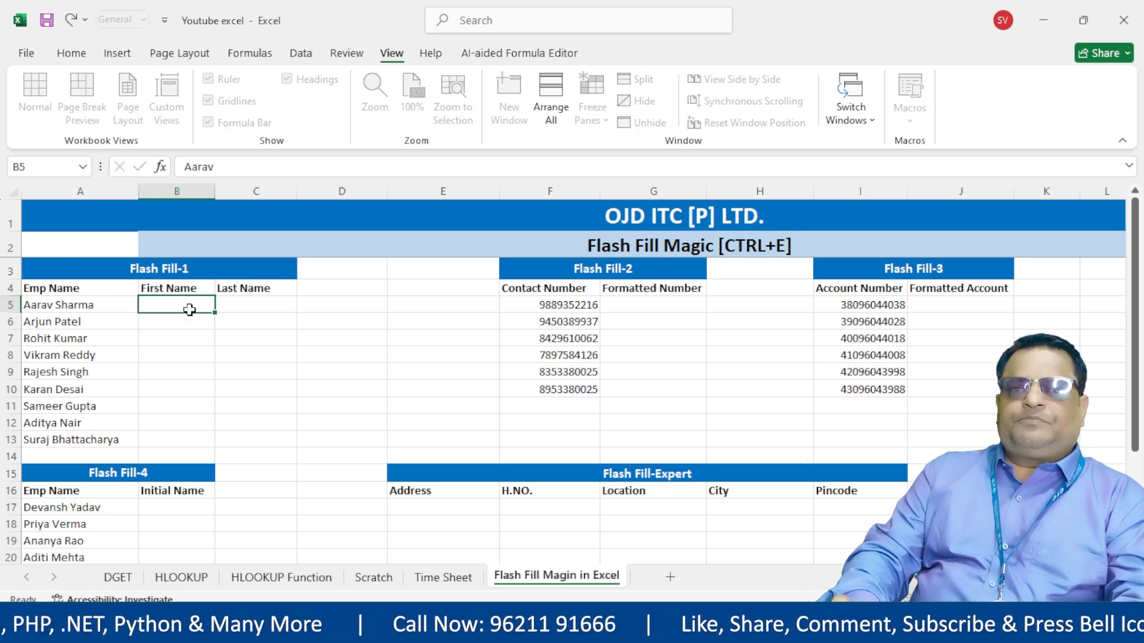
key(Return)
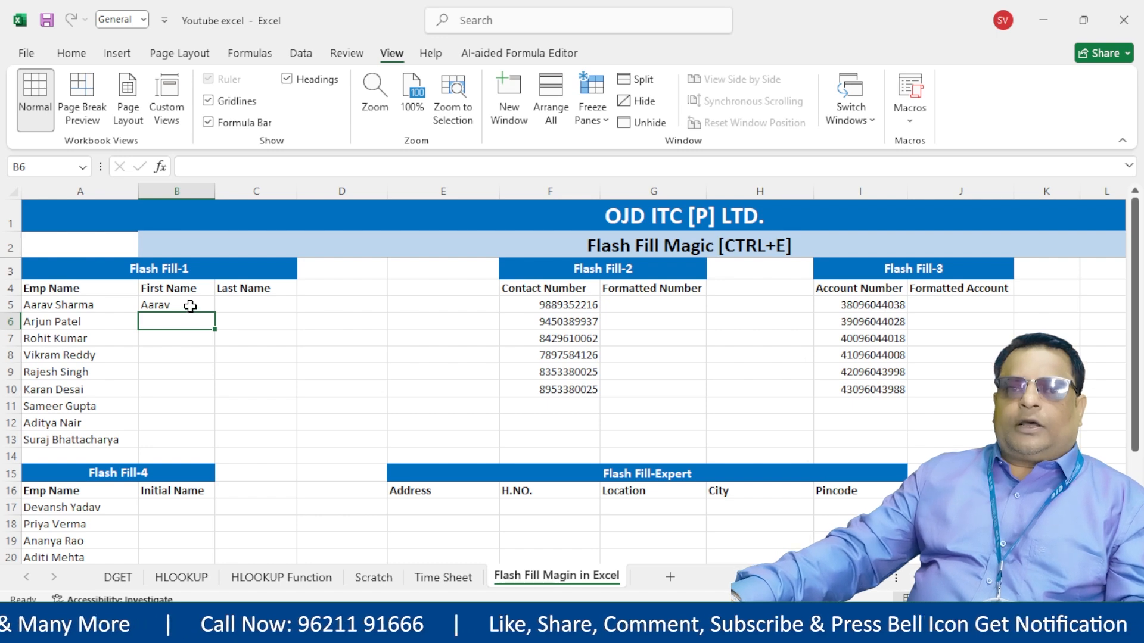
drag(190, 309, 190, 440)
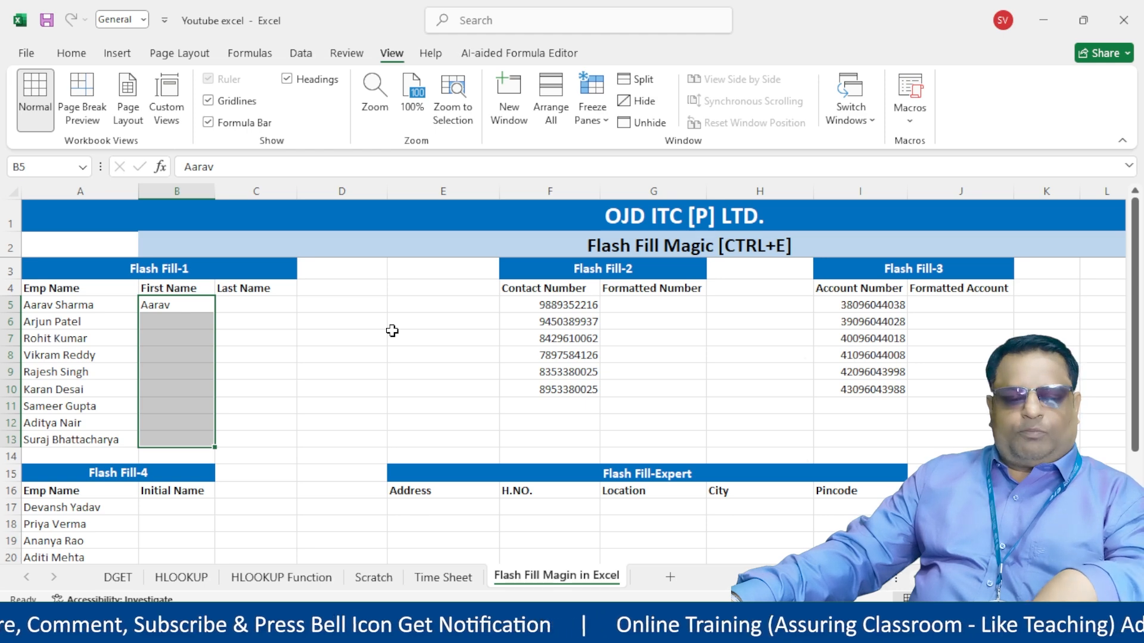
key(ctrl+e)
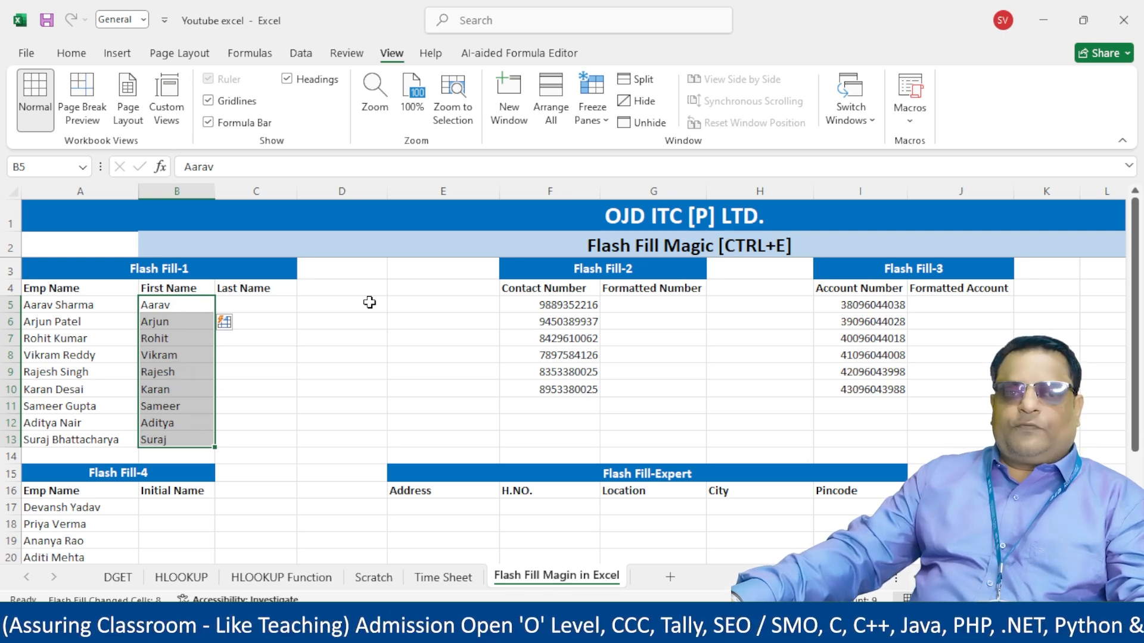
- Enter the first employee's surname in C5 and flash fill Last Name cells C5:C13
click(258, 304)
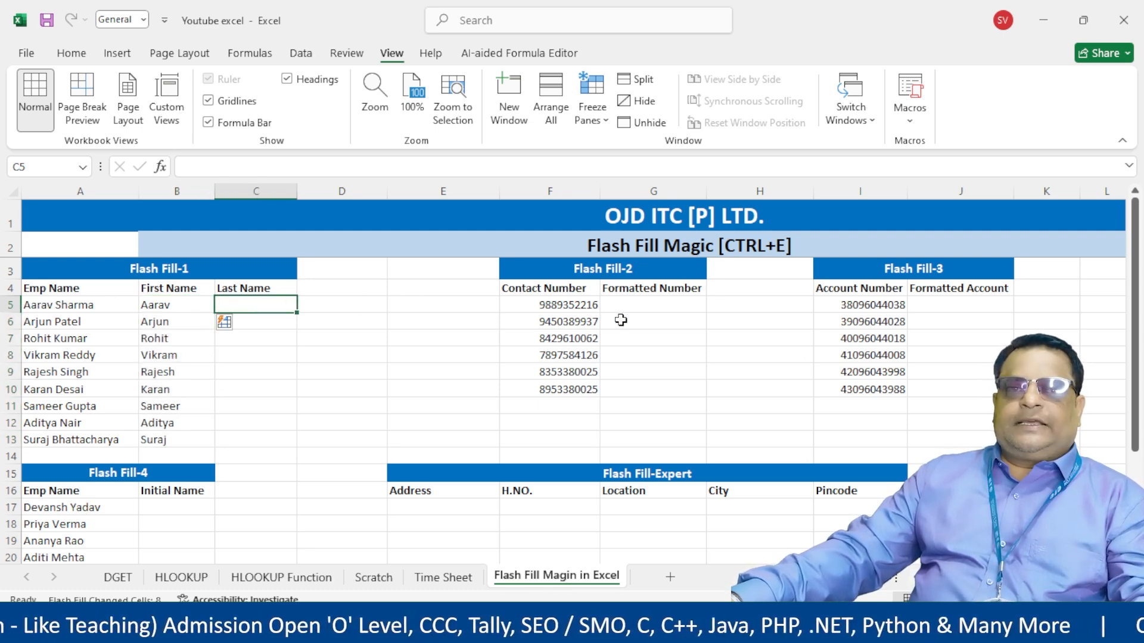
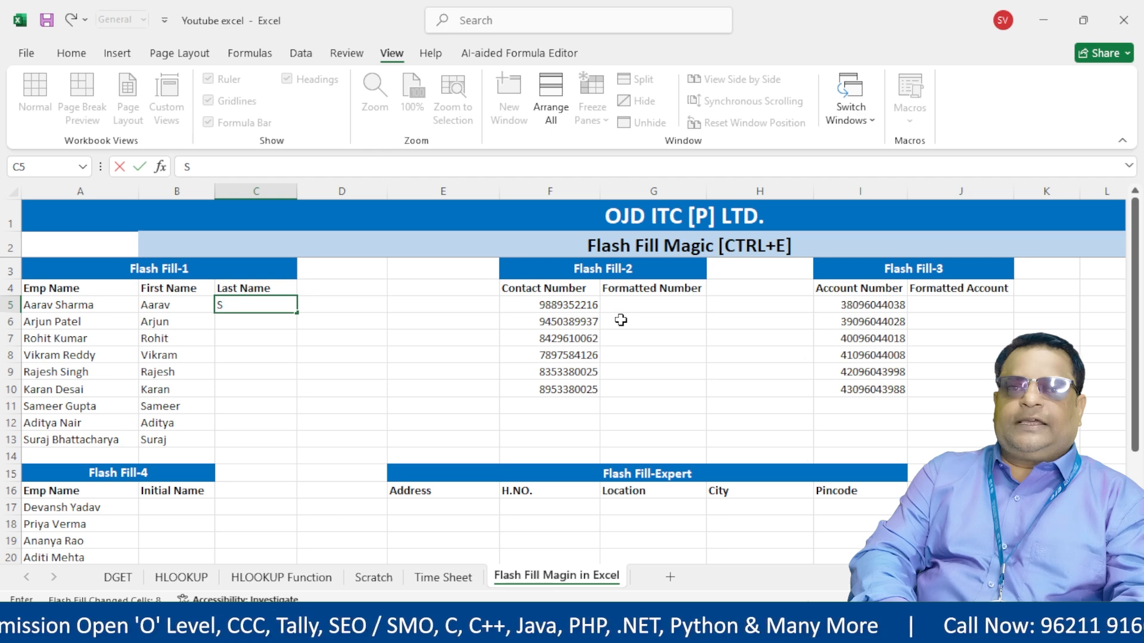
key(Return)
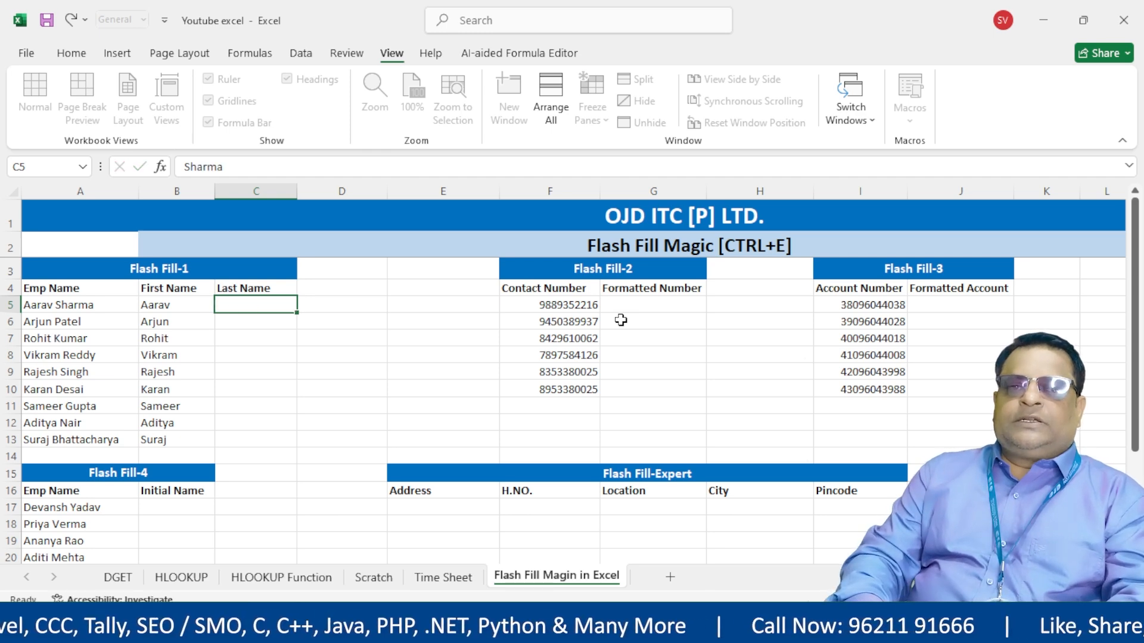
drag(280, 303, 282, 436)
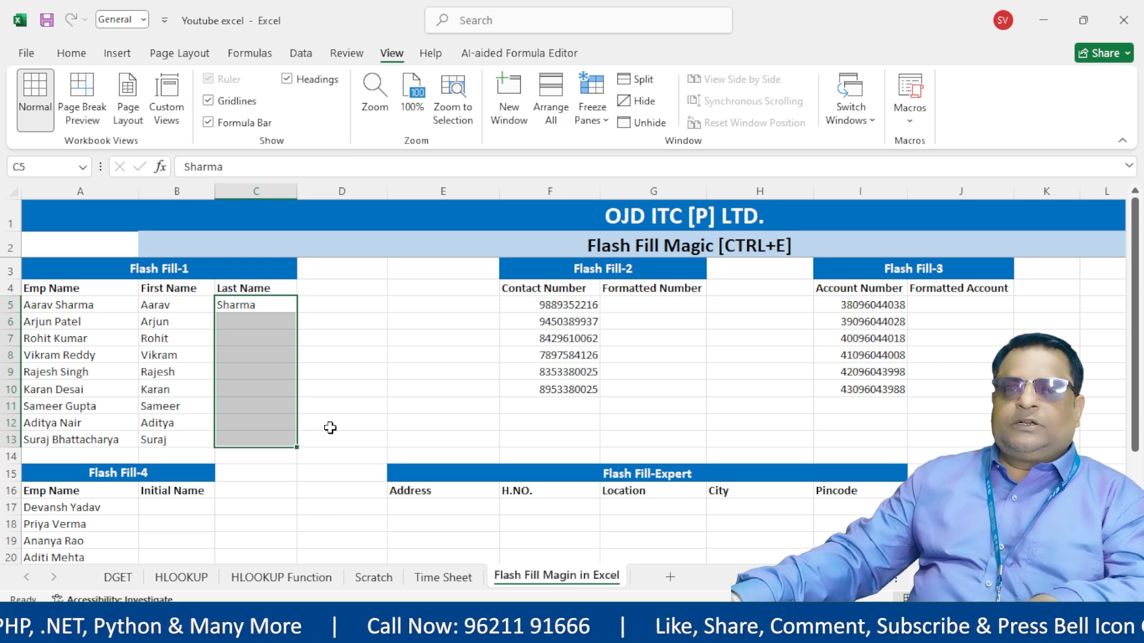
key(ctrl+e)
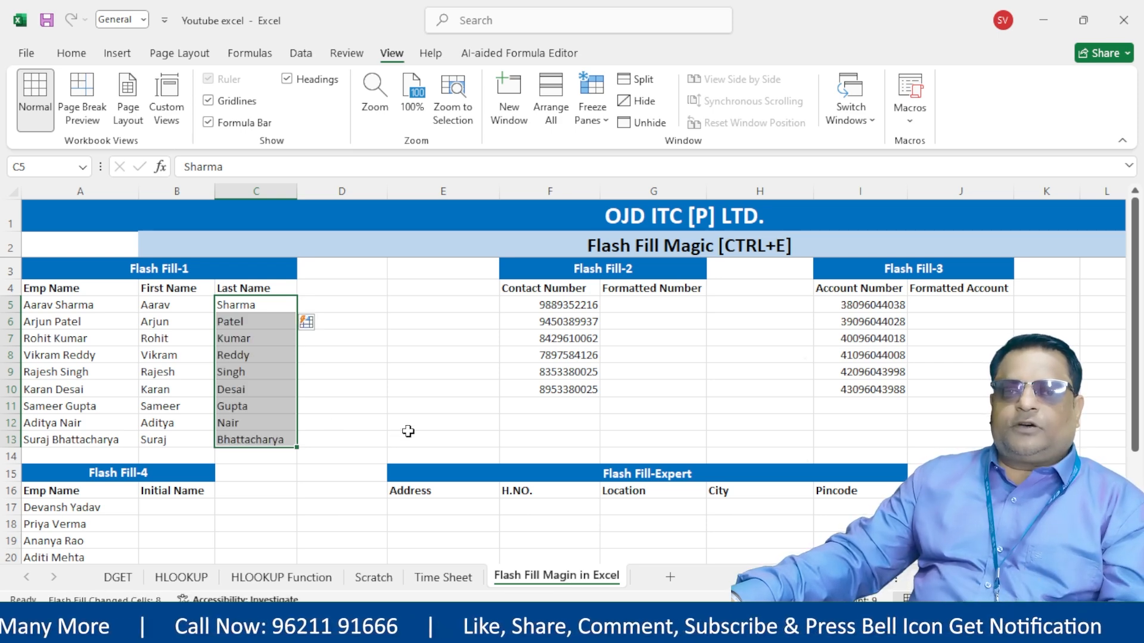
click(406, 403)
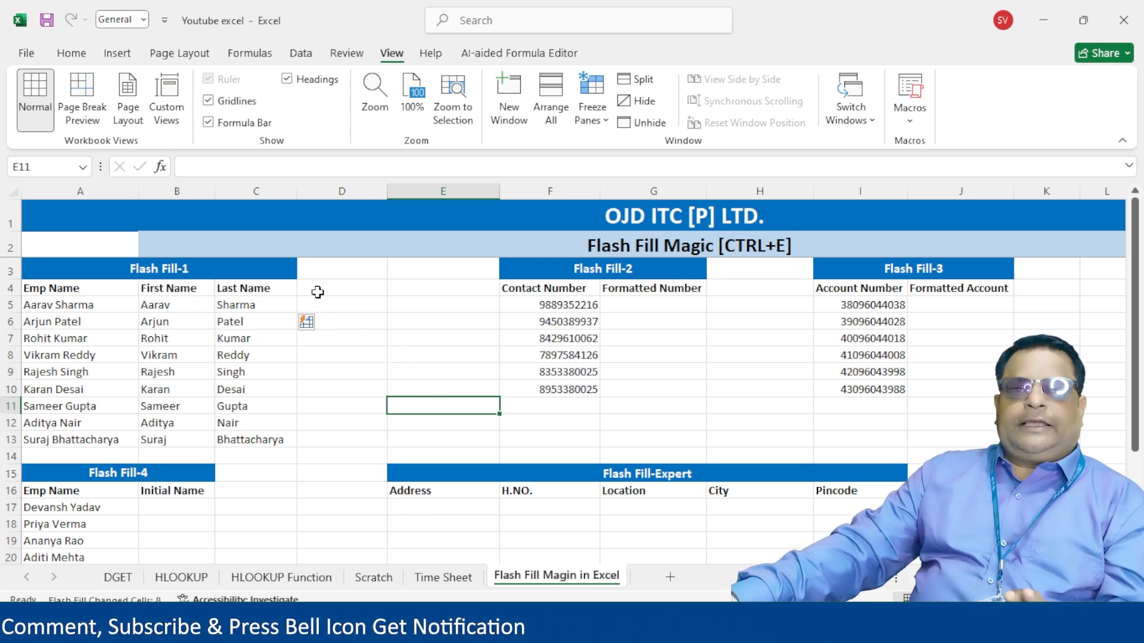
drag(70, 290, 78, 389)
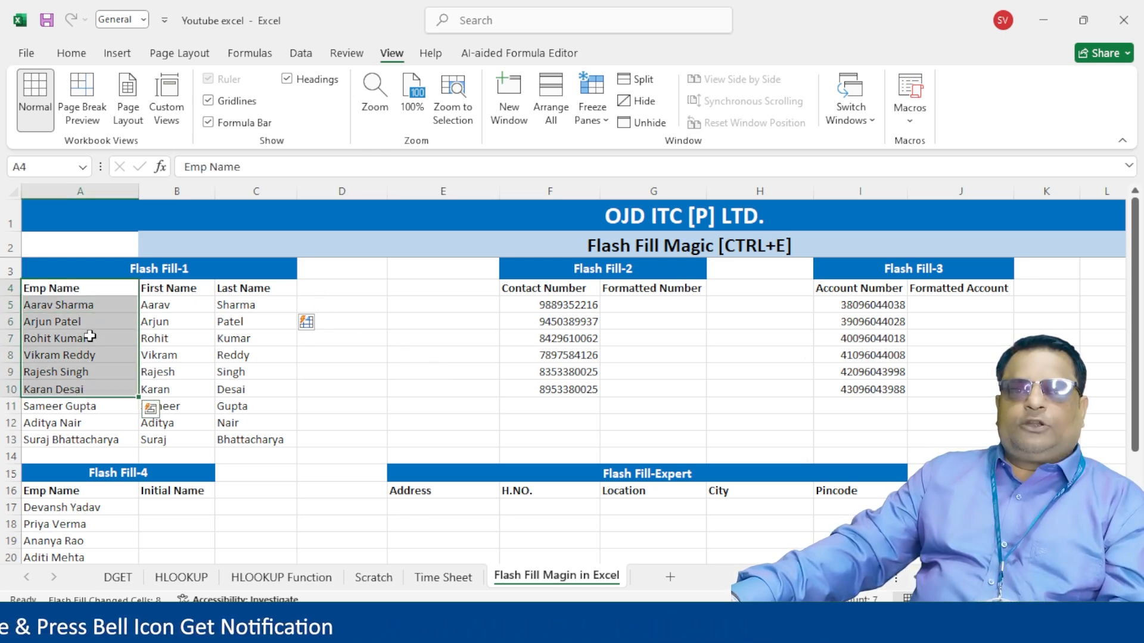
click(90, 290)
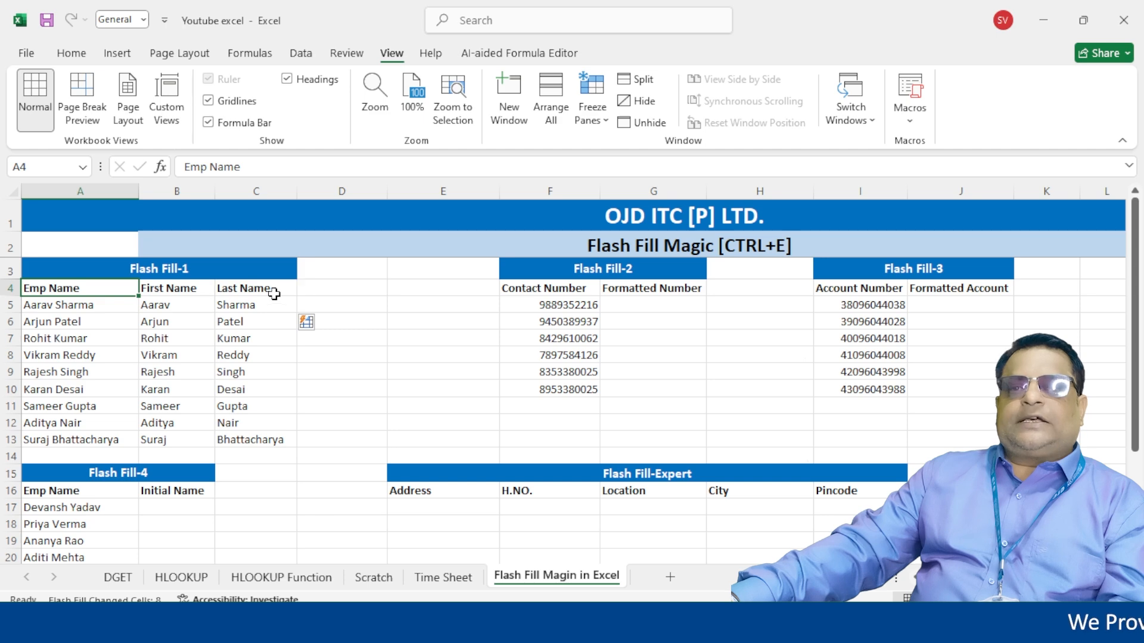
drag(191, 290, 186, 438)
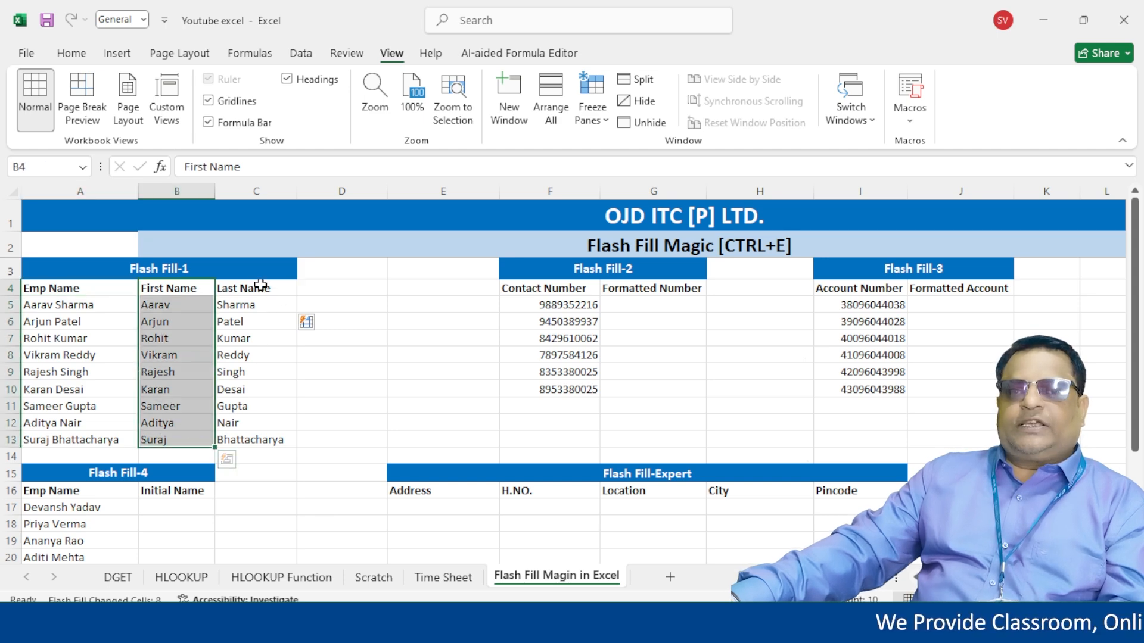
drag(261, 285, 265, 446)
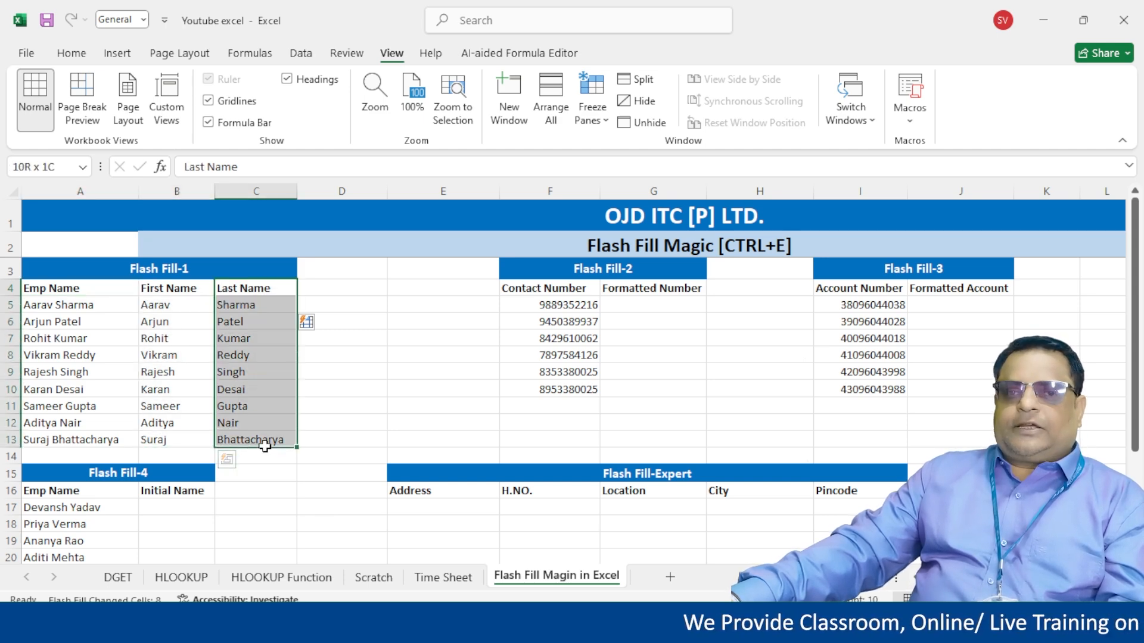
click(334, 405)
click(321, 291)
click(286, 292)
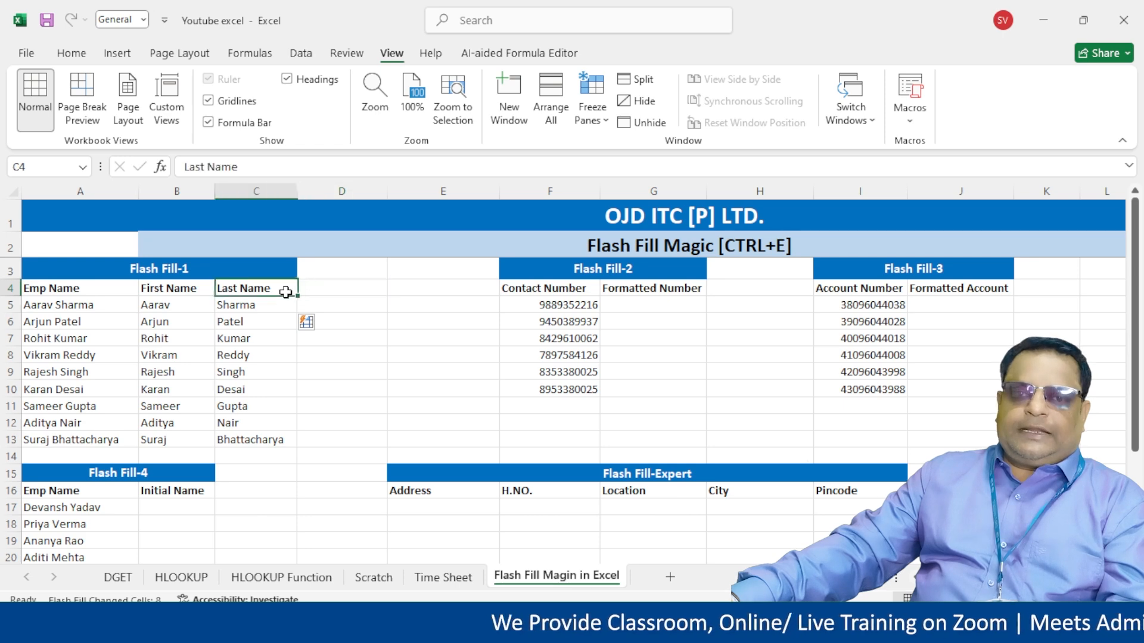
click(360, 291)
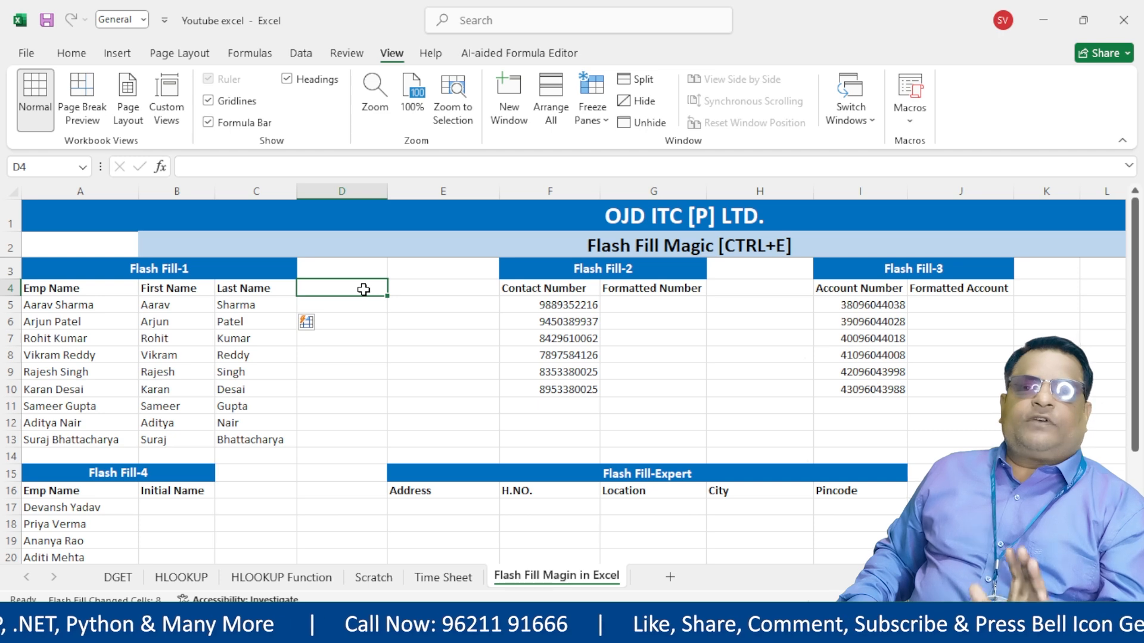
- Add an Emp Name heading in D4, leaving D5 and the cells below empty
text(E)
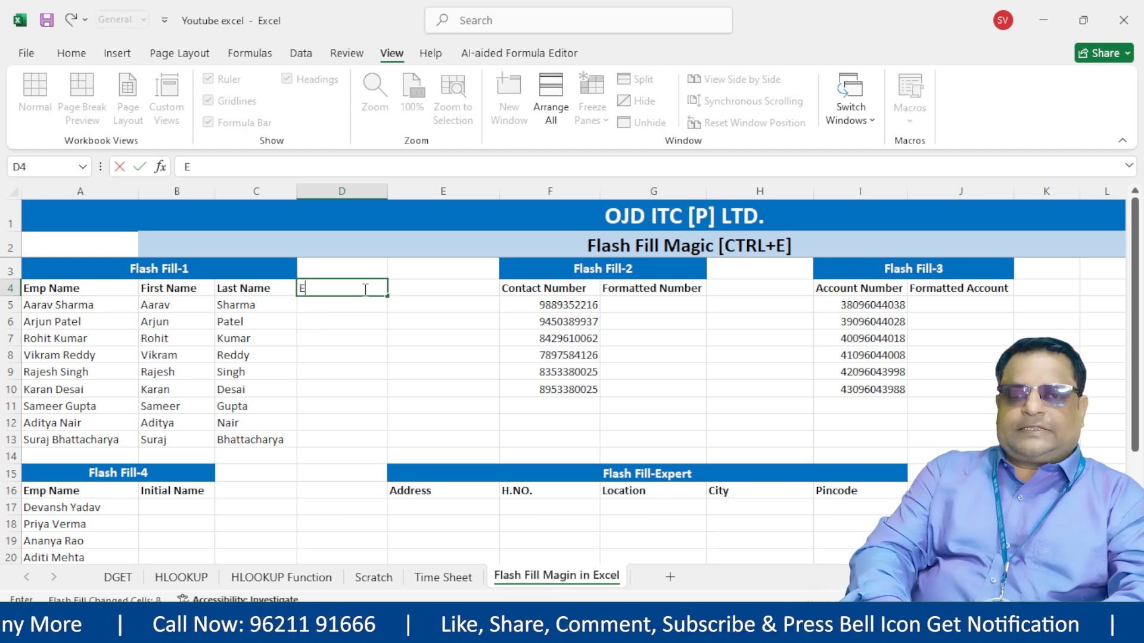
text(mp Name)
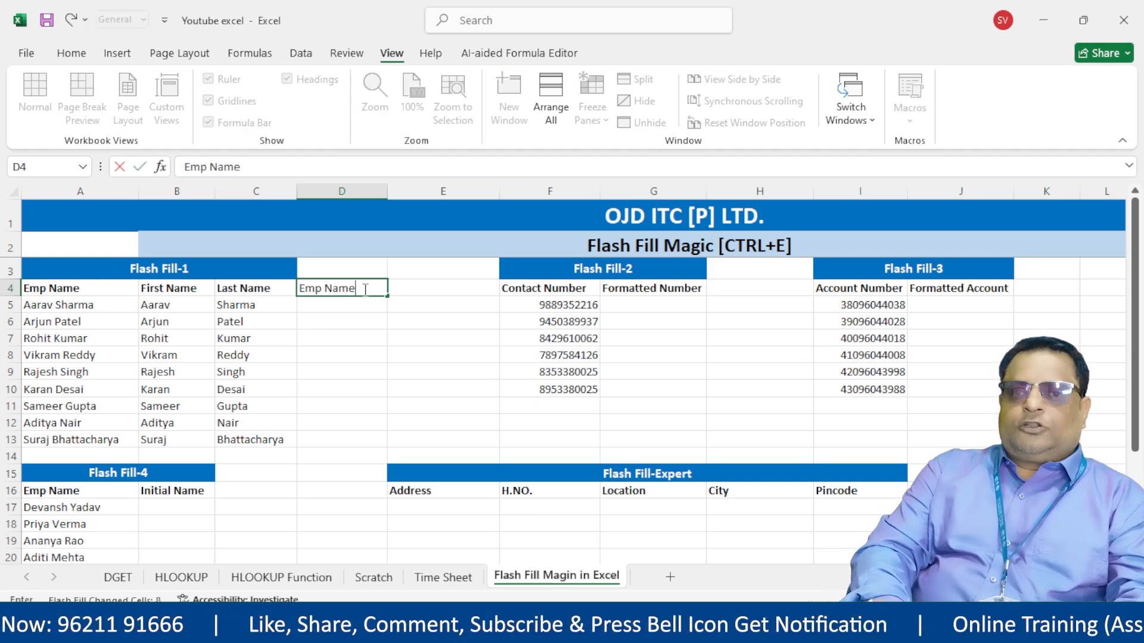
key(Return)
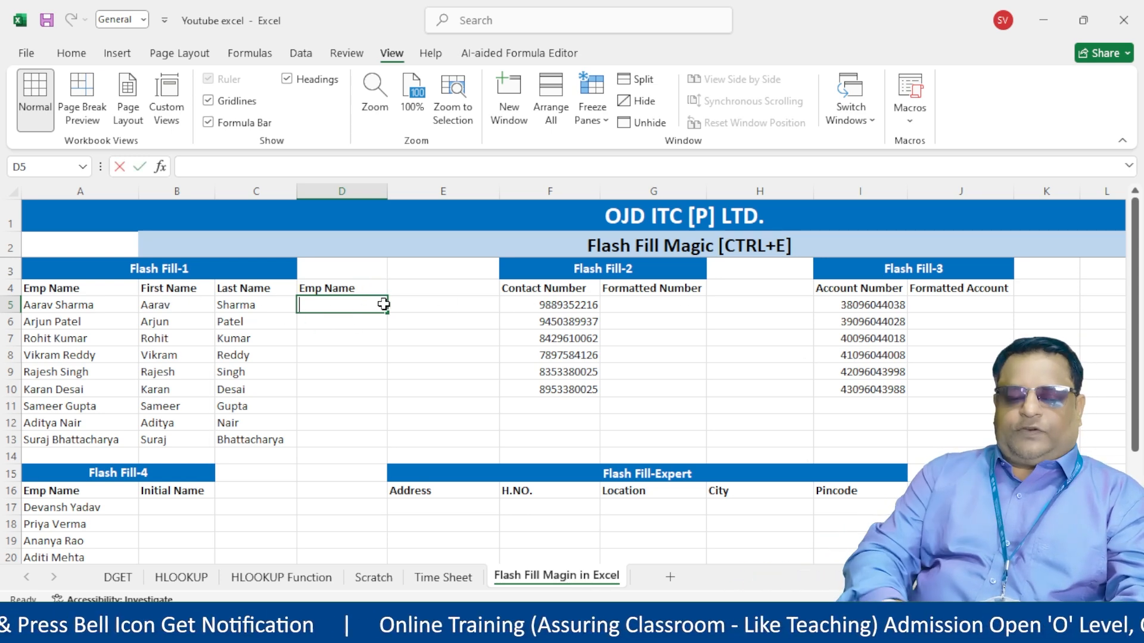
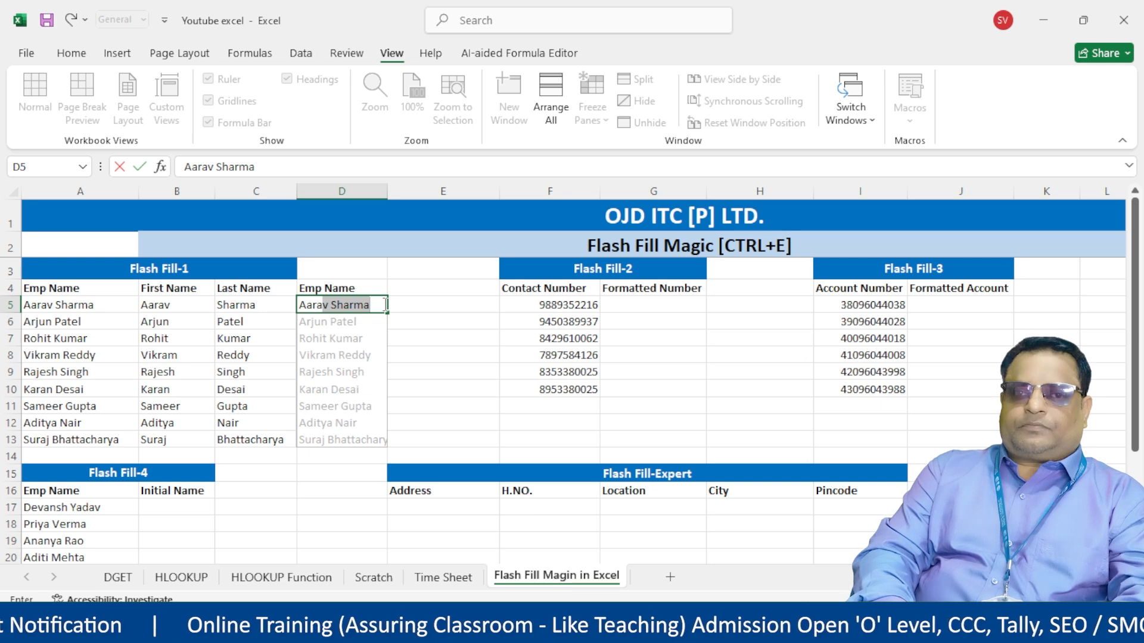
key(Escape)
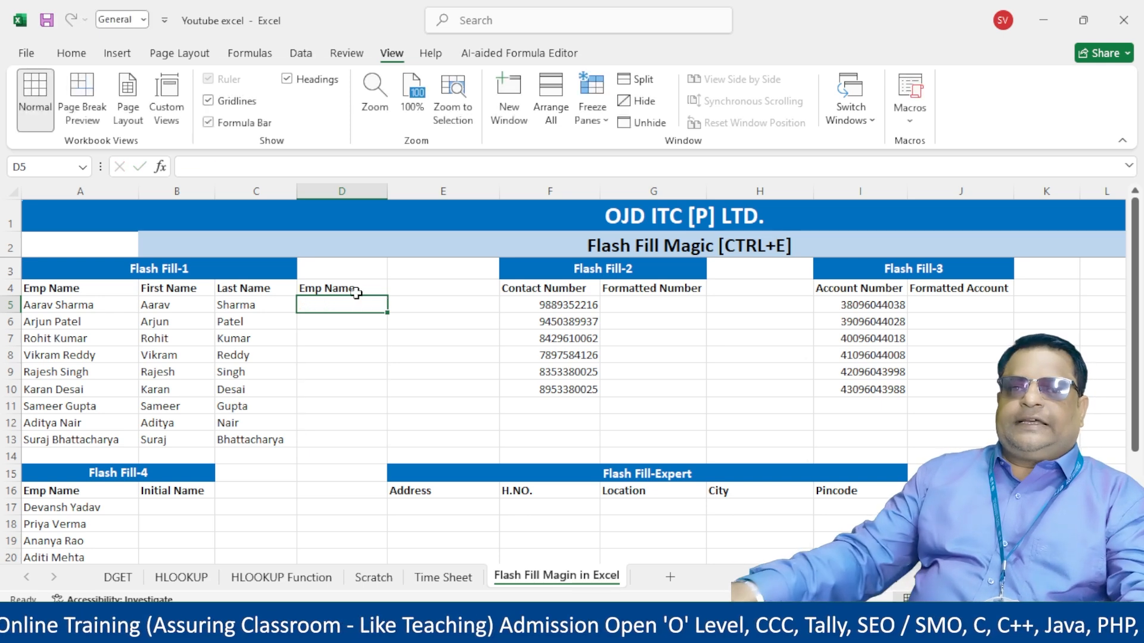
- Copy the name block B4:D13 and paste it at A29
drag(179, 288, 321, 432)
key(ctrl+c)
scroll(226, 429, down, 5)
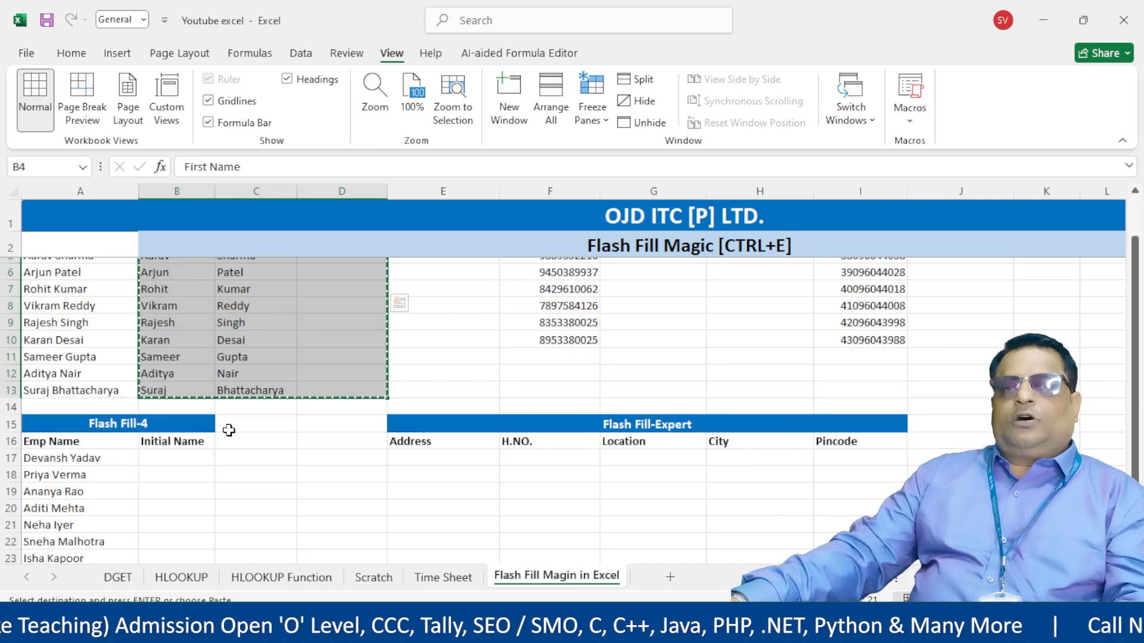
click(56, 449)
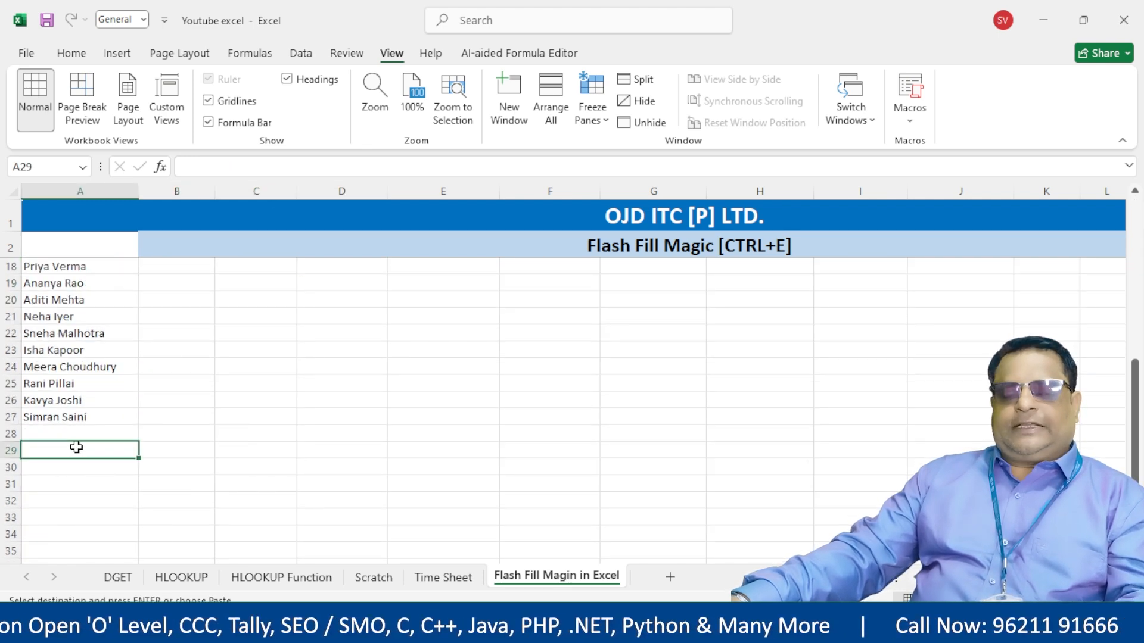
key(ctrl+v)
key(ctrl)
key(Escape)
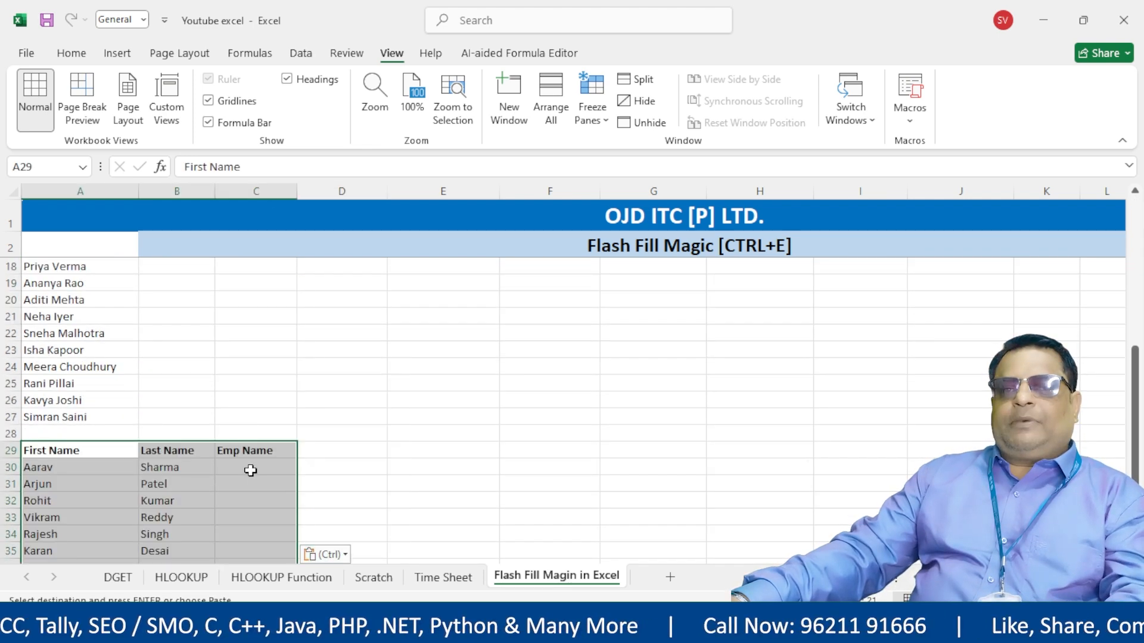
- Review the pasted First and Last Name cells and slightly widen column C
scroll(250, 467, down, 1)
click(247, 419)
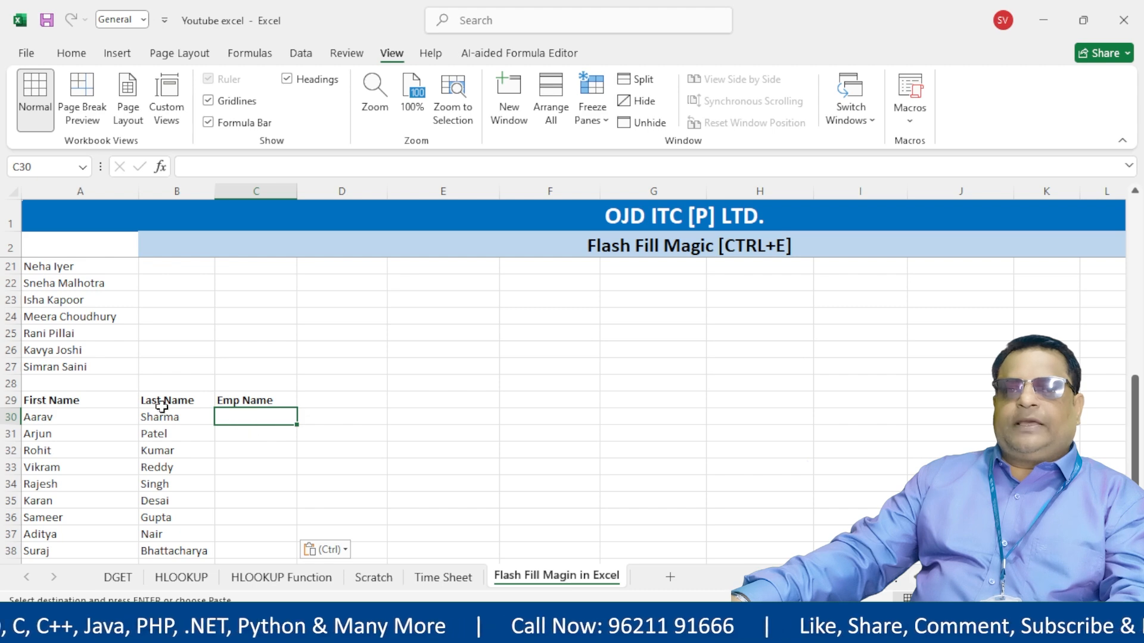
drag(57, 402, 72, 551)
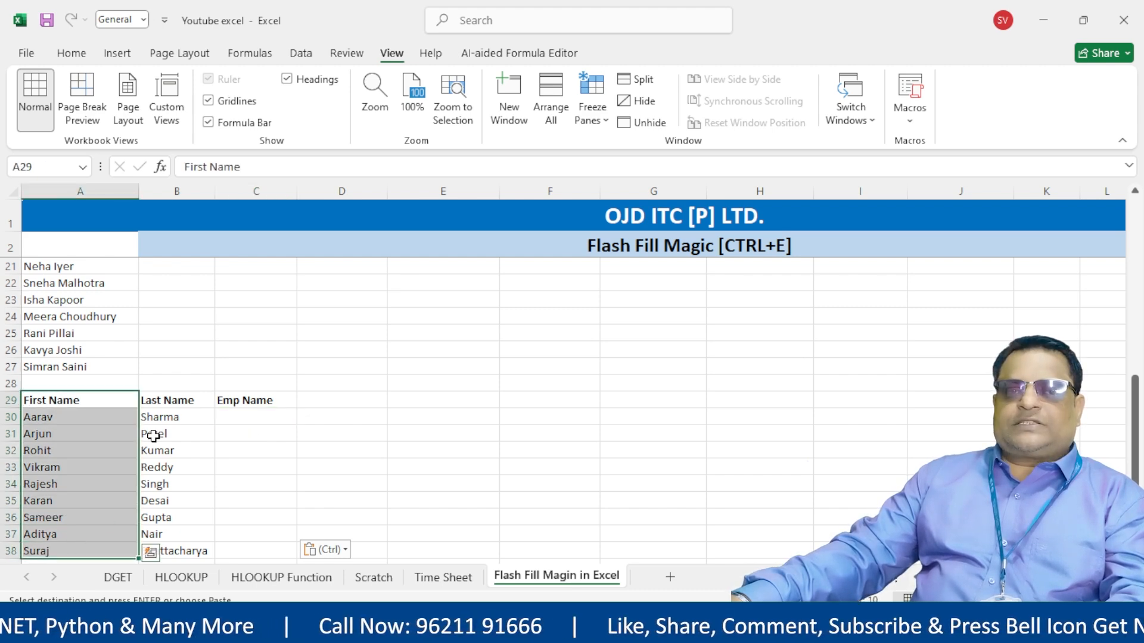
drag(169, 401, 167, 551)
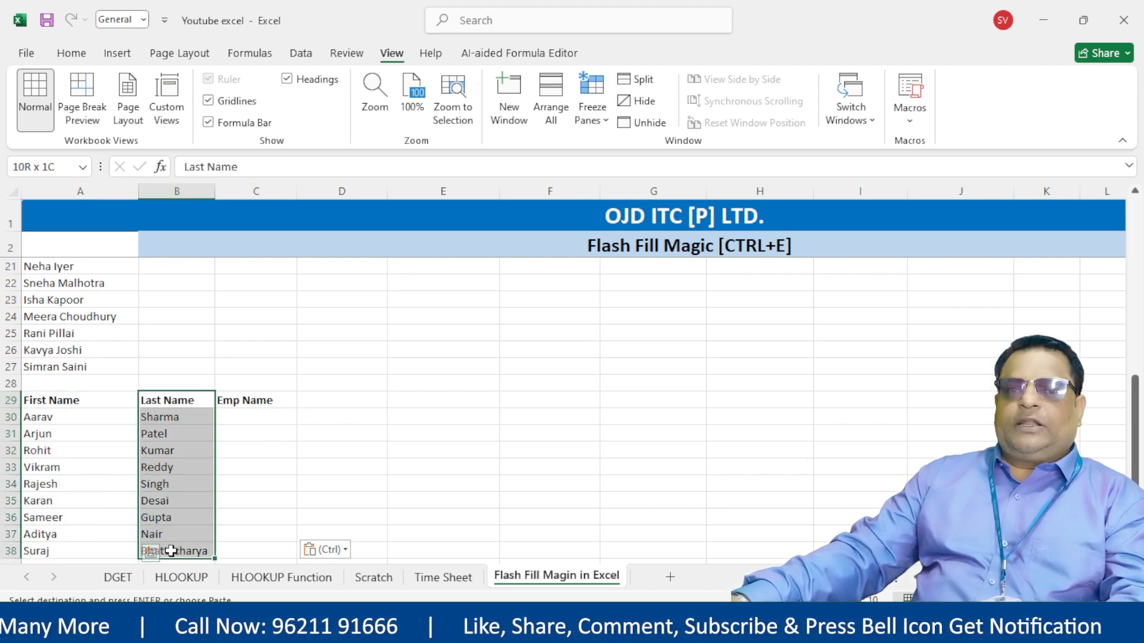
click(273, 416)
drag(297, 199, 309, 198)
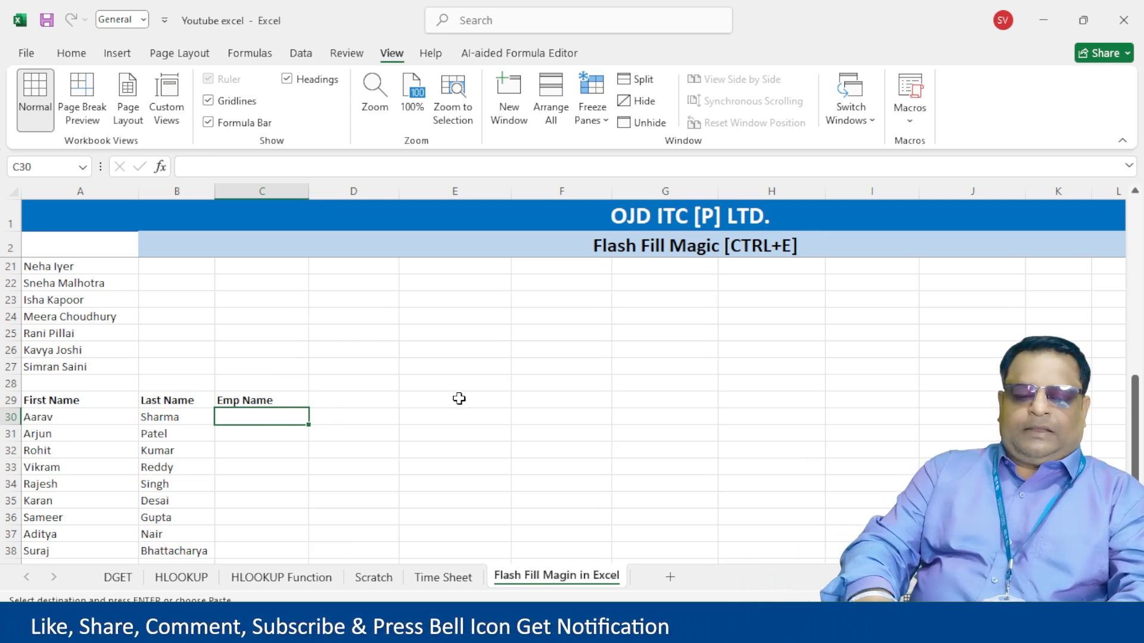
- Enter the first employee's full name in C30 and flash fill Emp Name cells C30:C38
text(A)
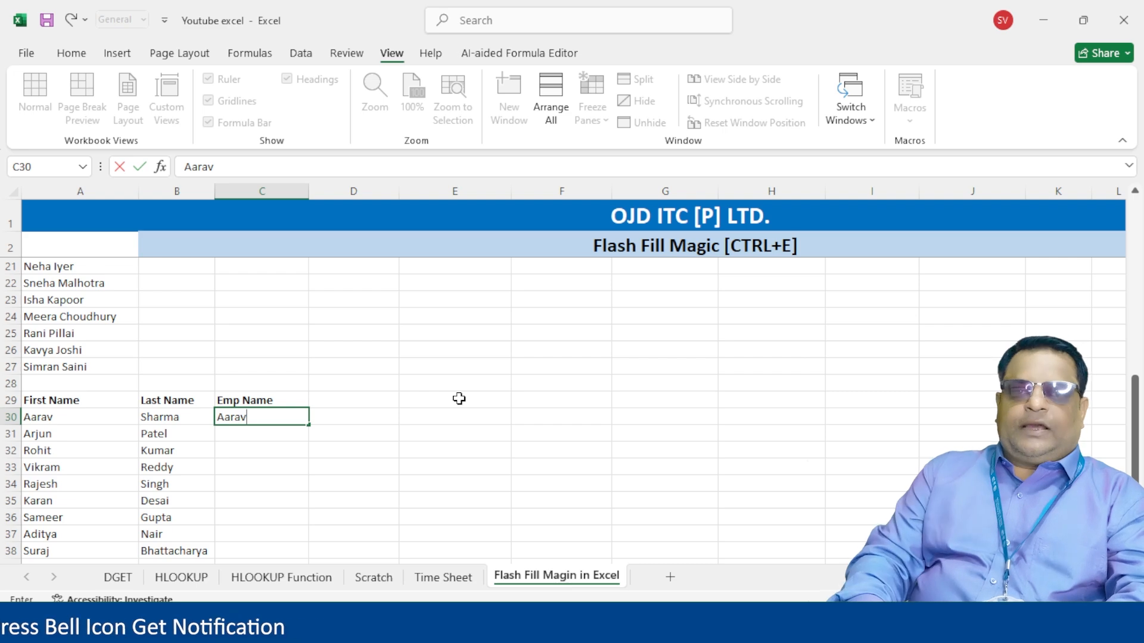
text(arav)
key(Return)
key(Up)
key(F2)
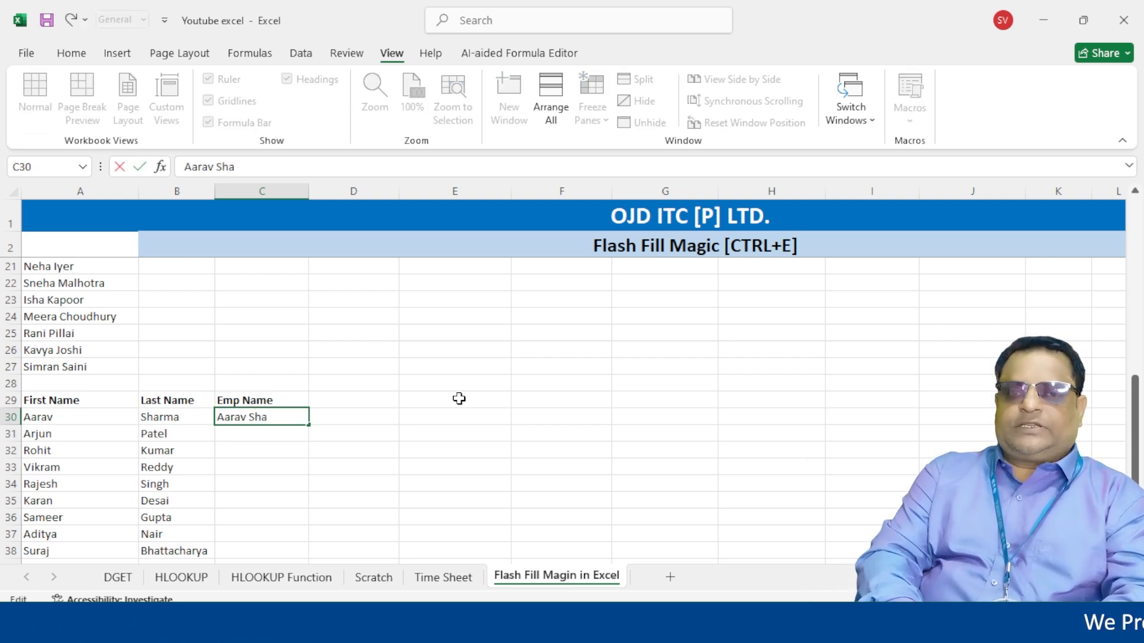
key(Return)
key(Up)
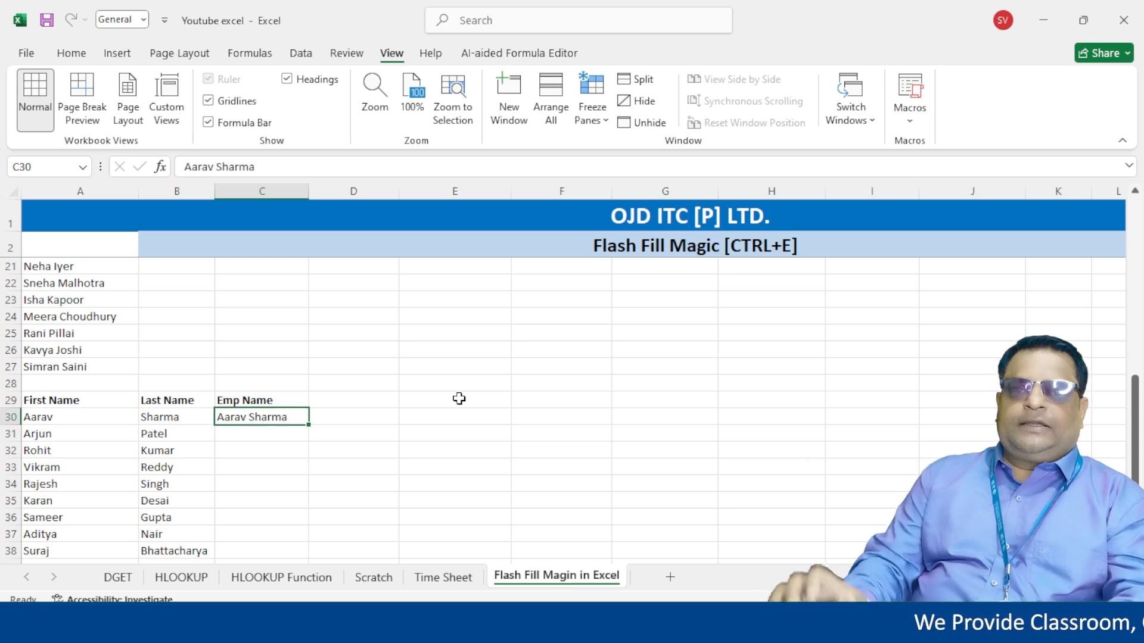
drag(260, 413, 284, 555)
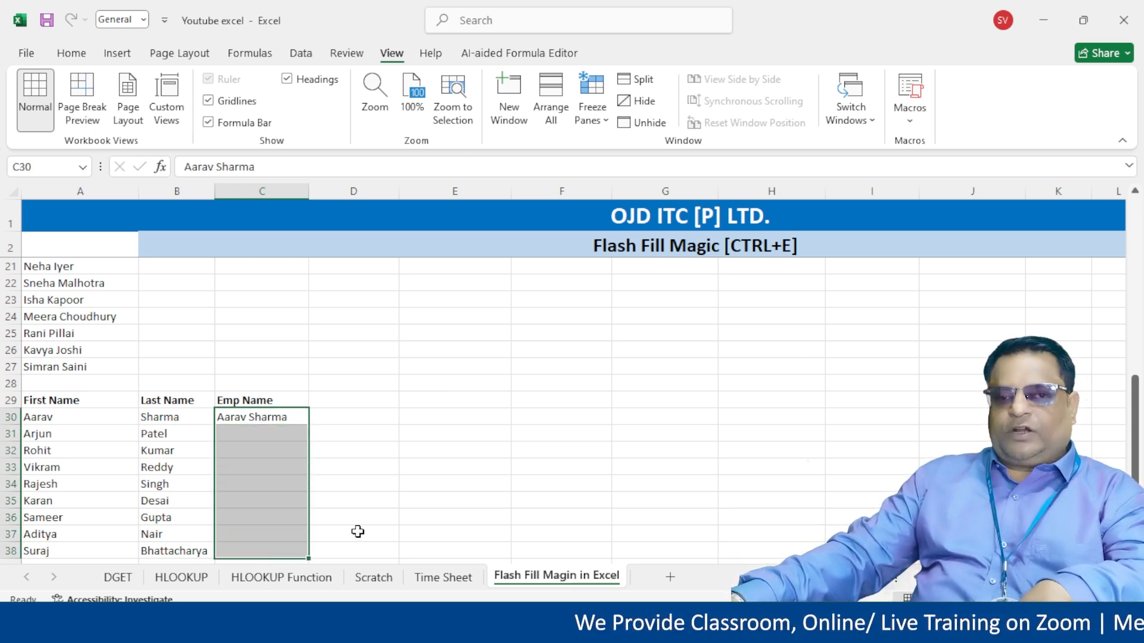
key(ctrl+e)
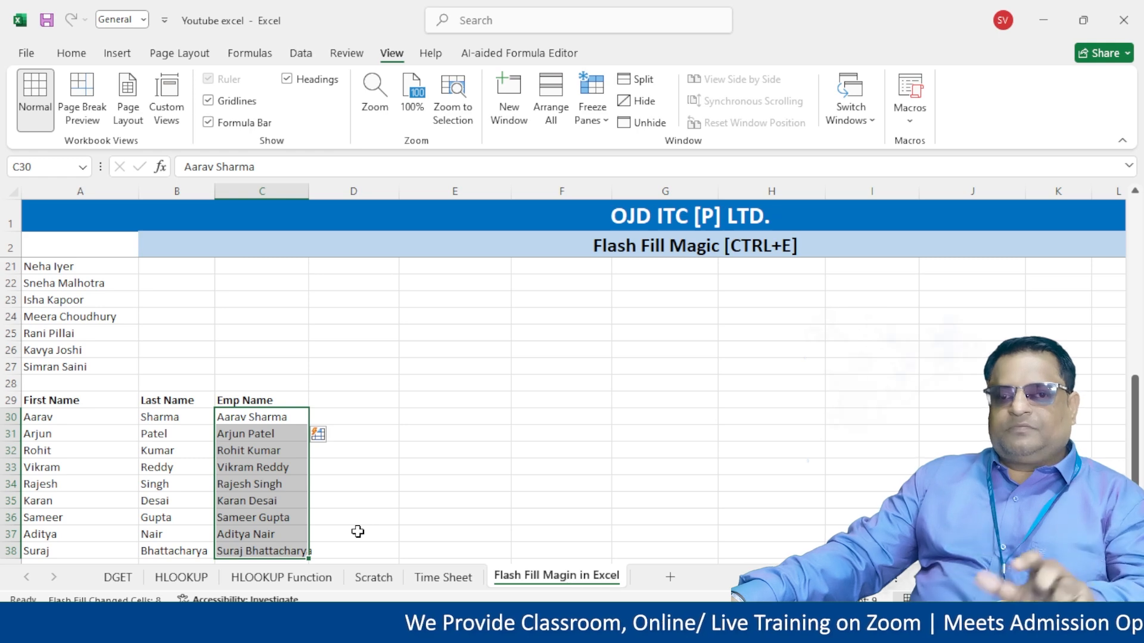
- Widen column C to fit the full names and select the copied table
click(358, 468)
drag(309, 192, 322, 192)
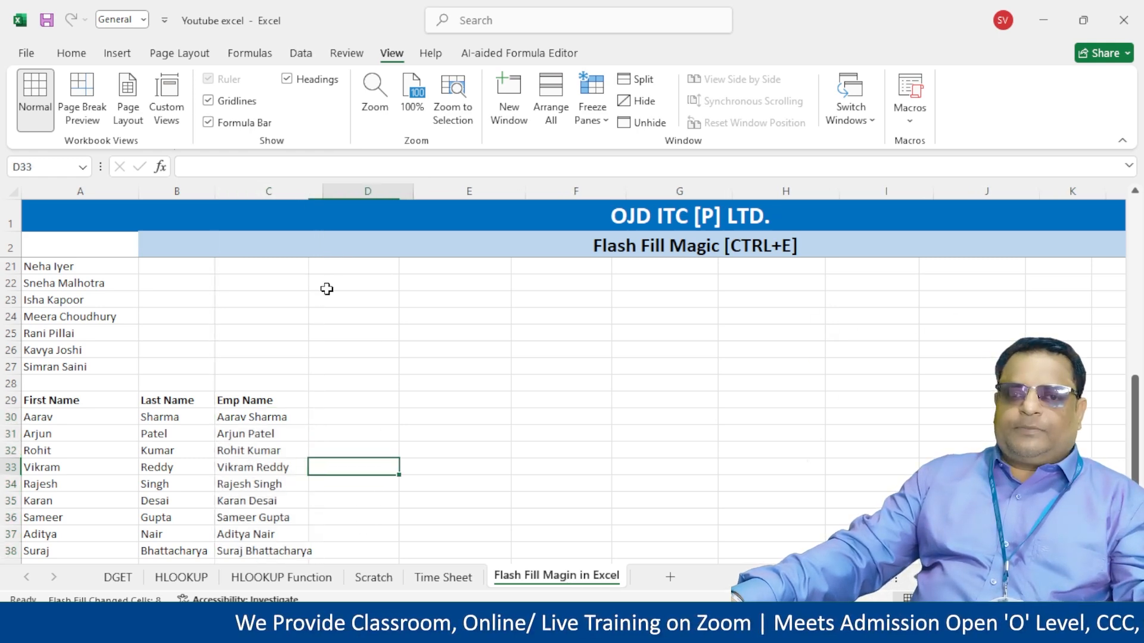
click(250, 401)
click(70, 398)
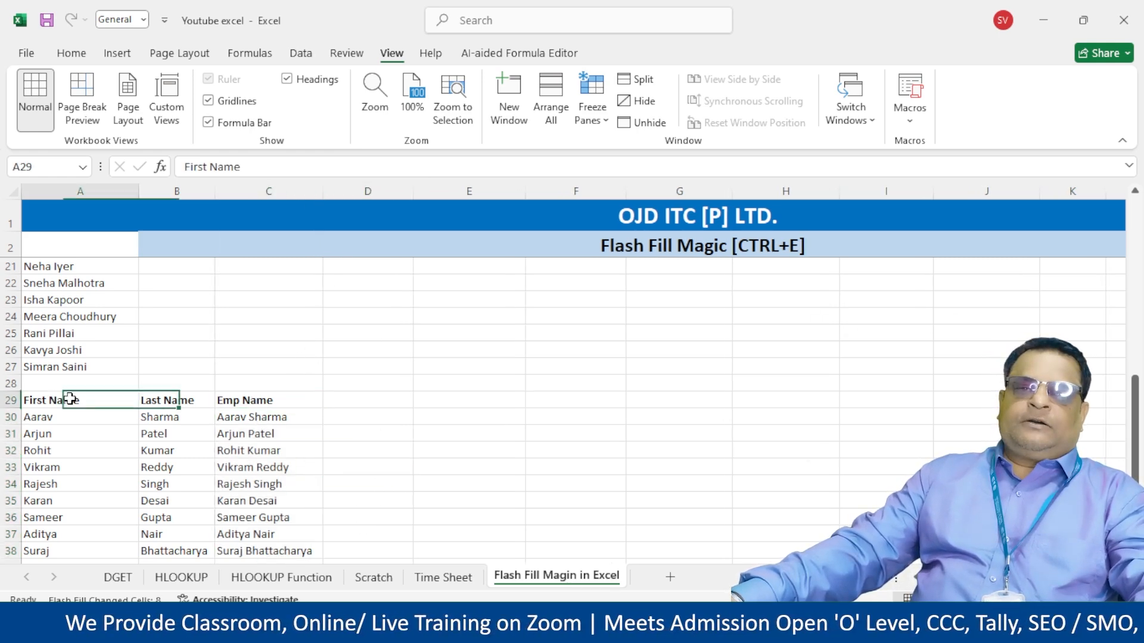
mouse_move(70, 398)
mouse_down()
mouse_move(268, 531)
mouse_move(268, 554)
mouse_move(268, 531)
mouse_up()
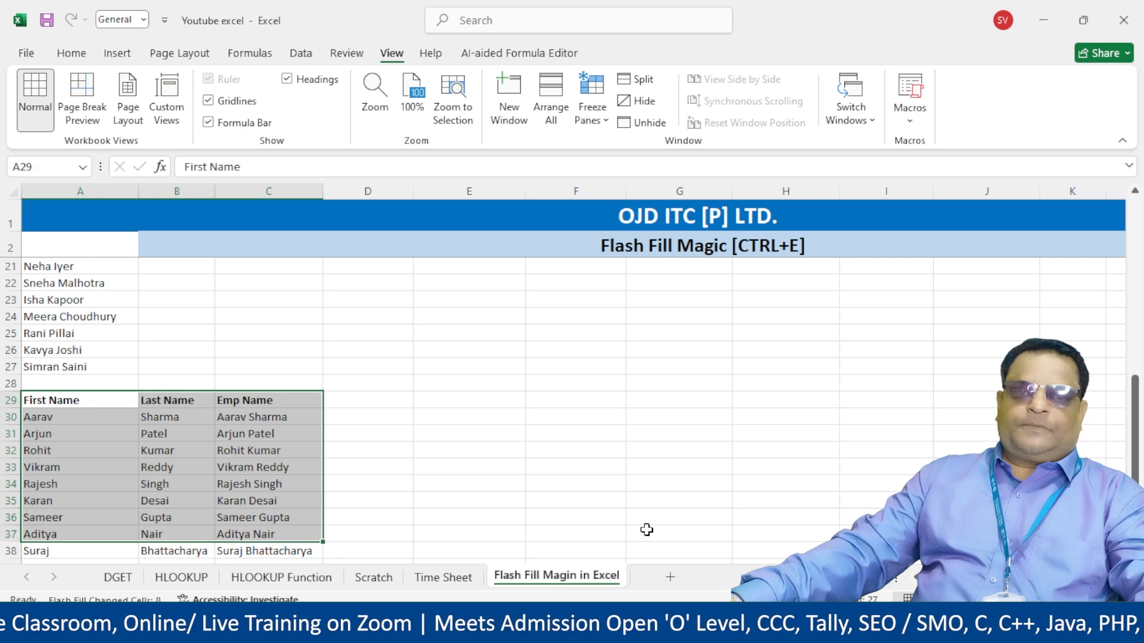
scroll(646, 530, up, 6)
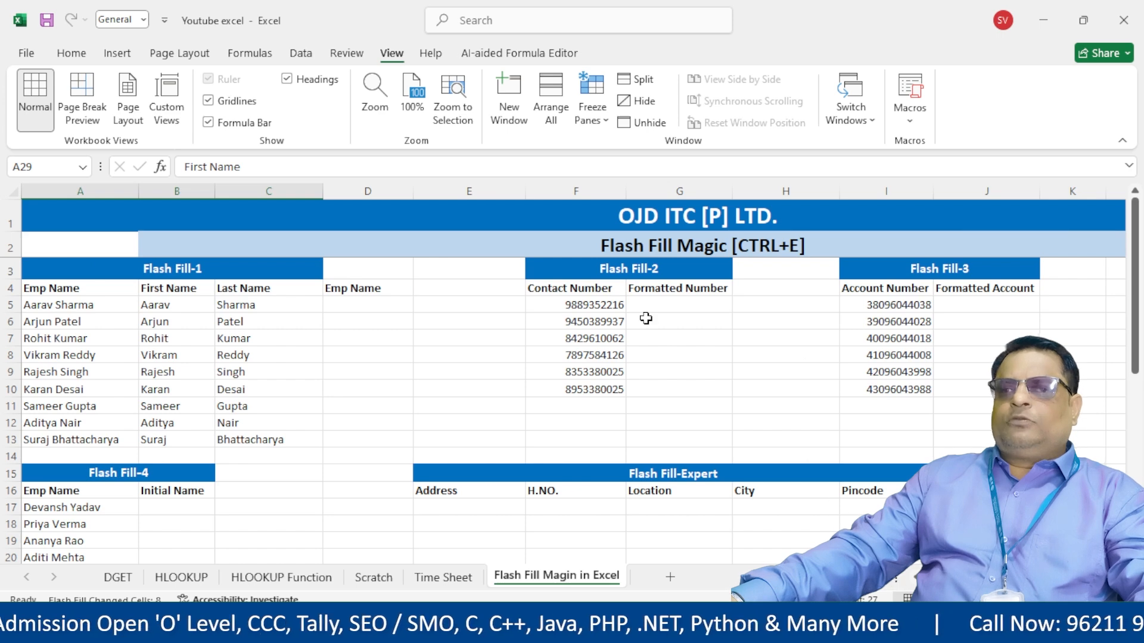
drag(556, 301, 571, 375)
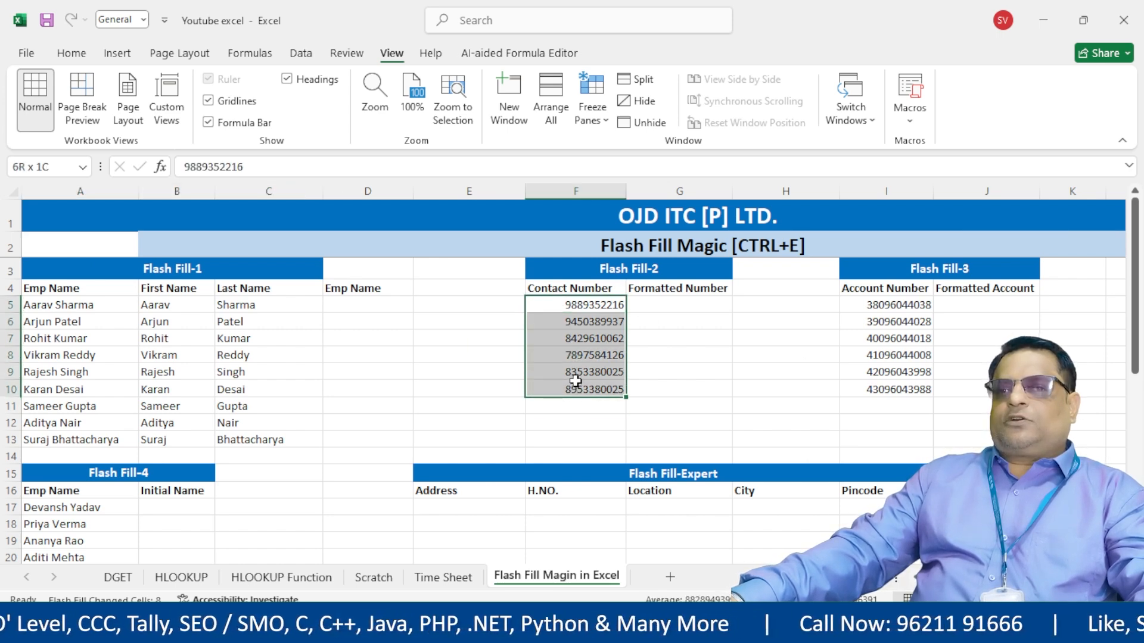
click(438, 371)
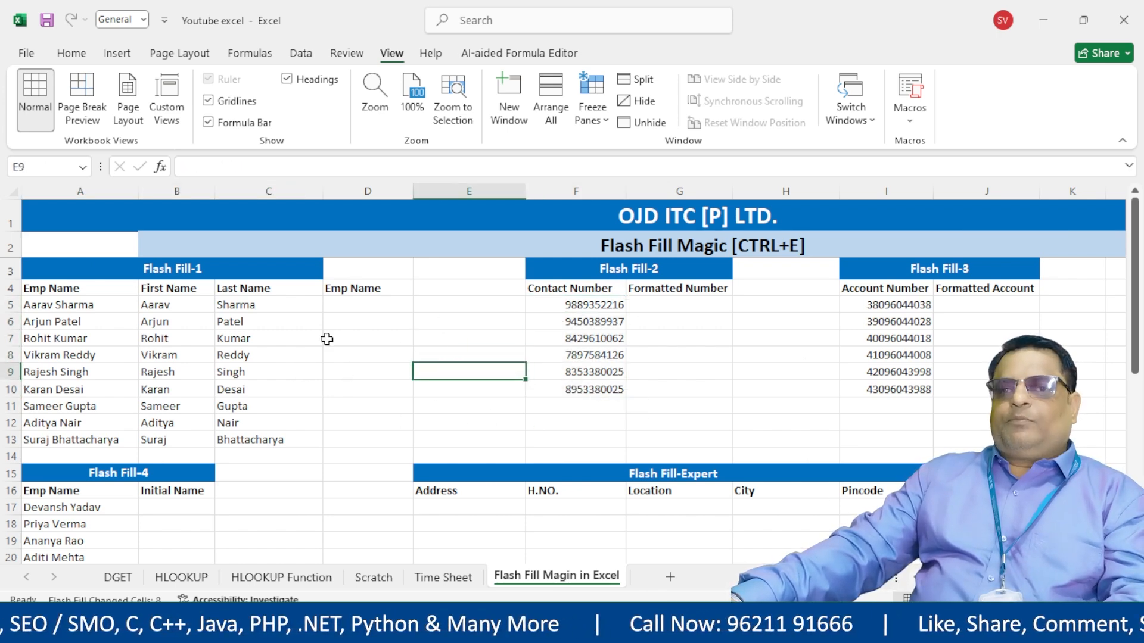
drag(536, 302, 547, 389)
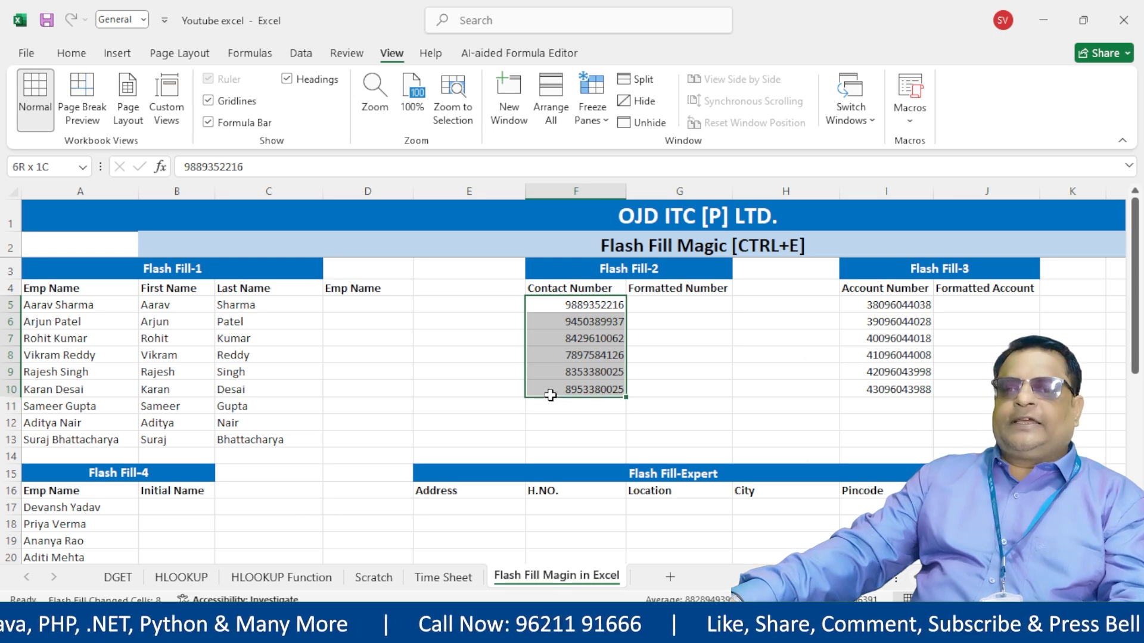
click(667, 308)
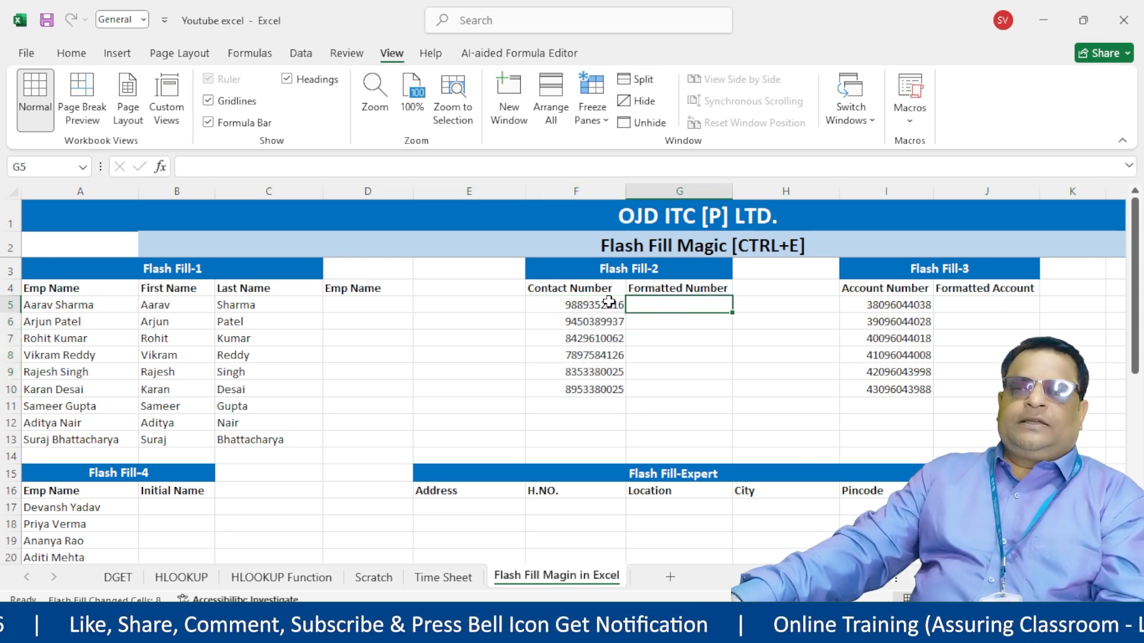
drag(544, 304, 550, 410)
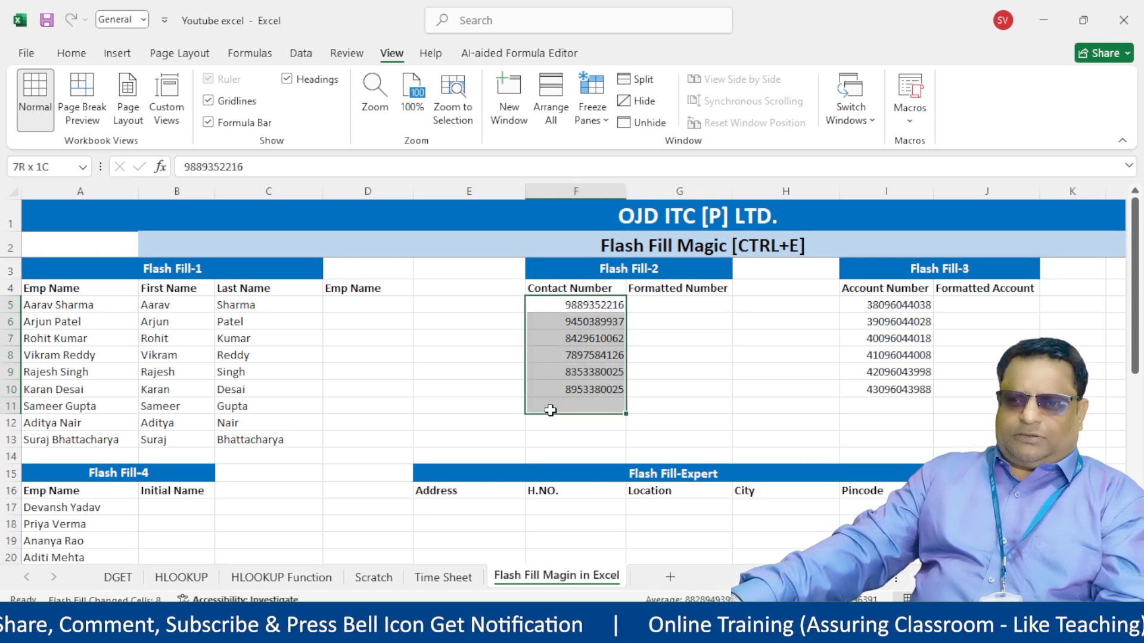
click(589, 315)
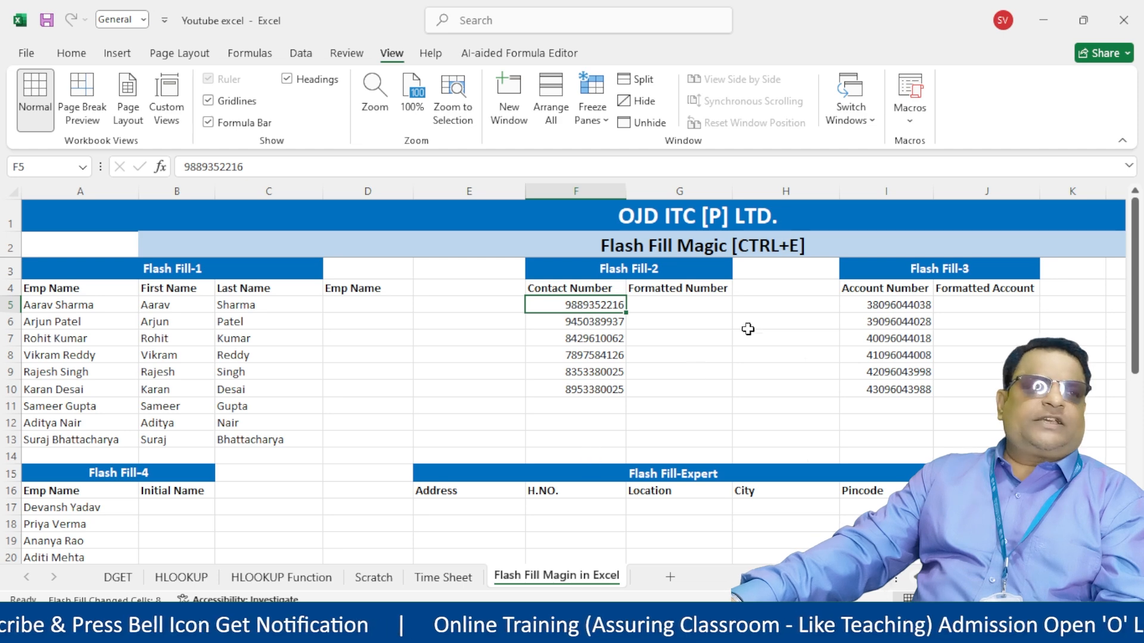
click(688, 306)
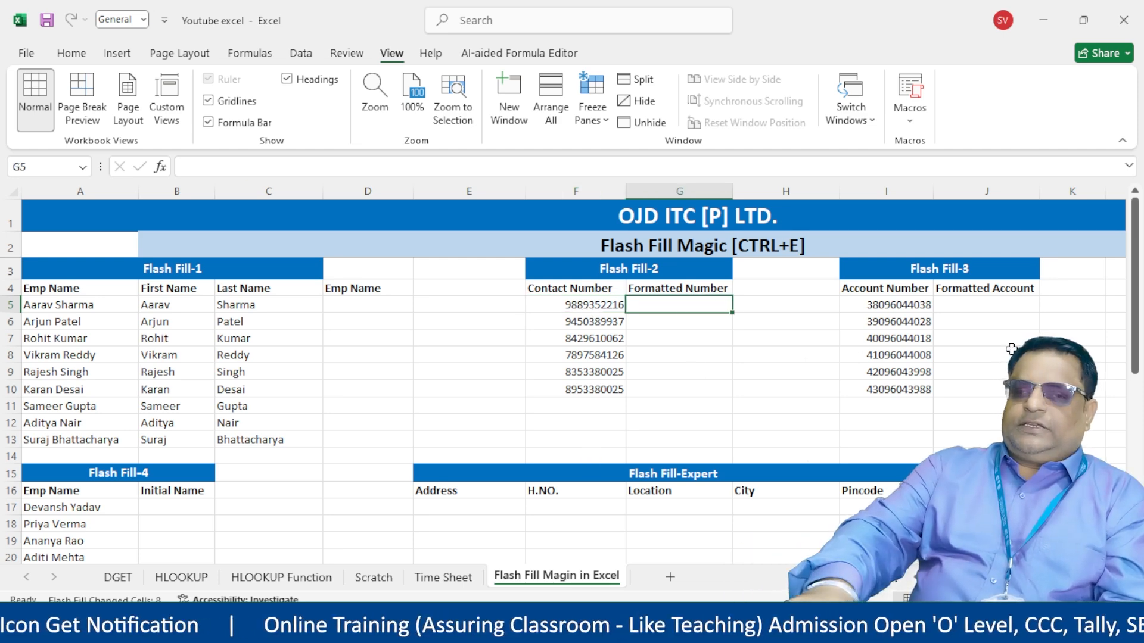
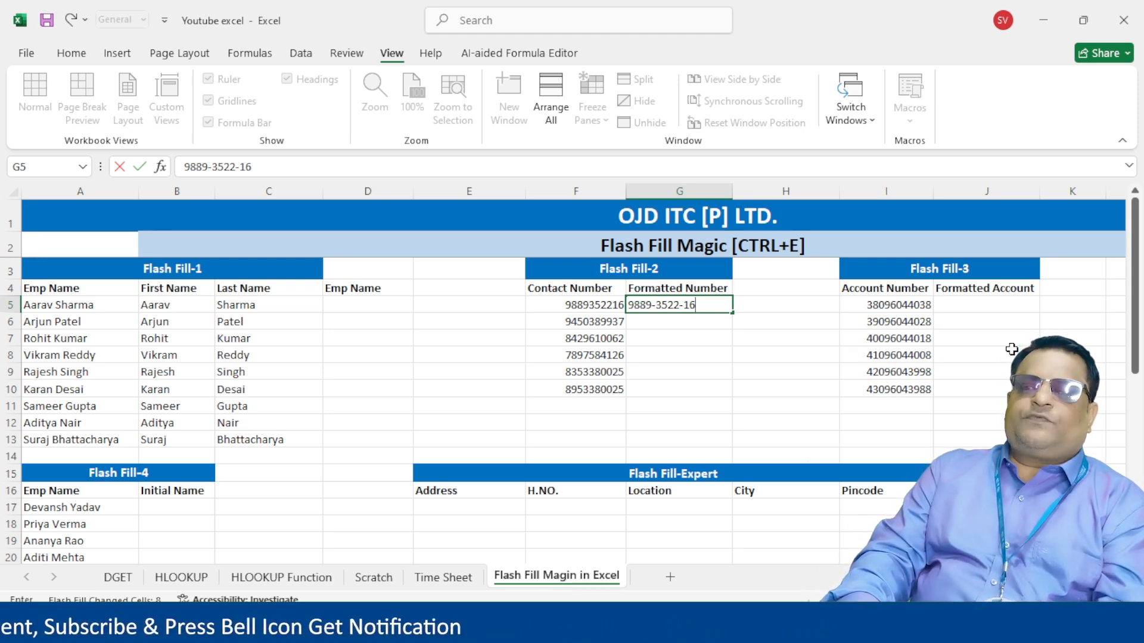
- Enter the first contact number in dashed 4-4-2 form in G5 and flash fill G5:G10
key(Return)
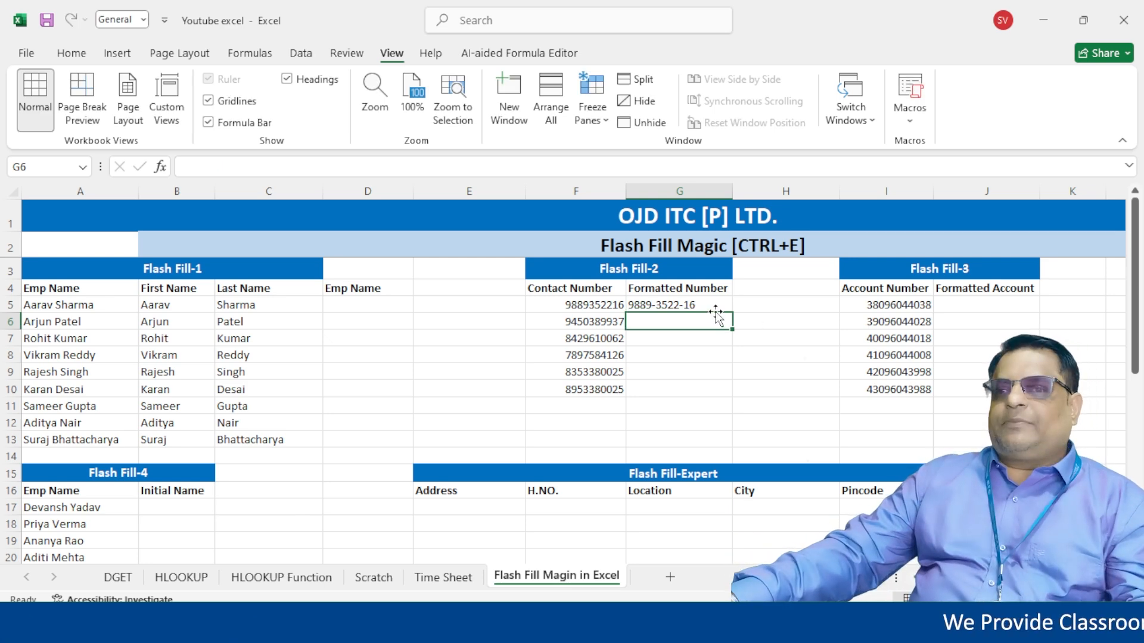
drag(691, 305, 716, 386)
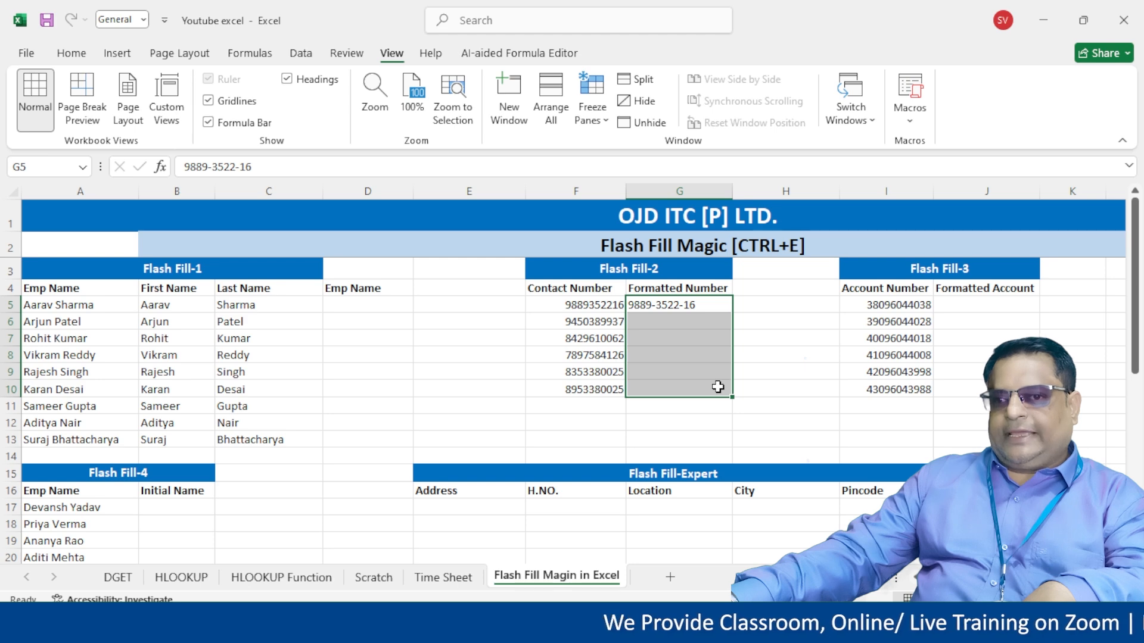
key(ctrl+e)
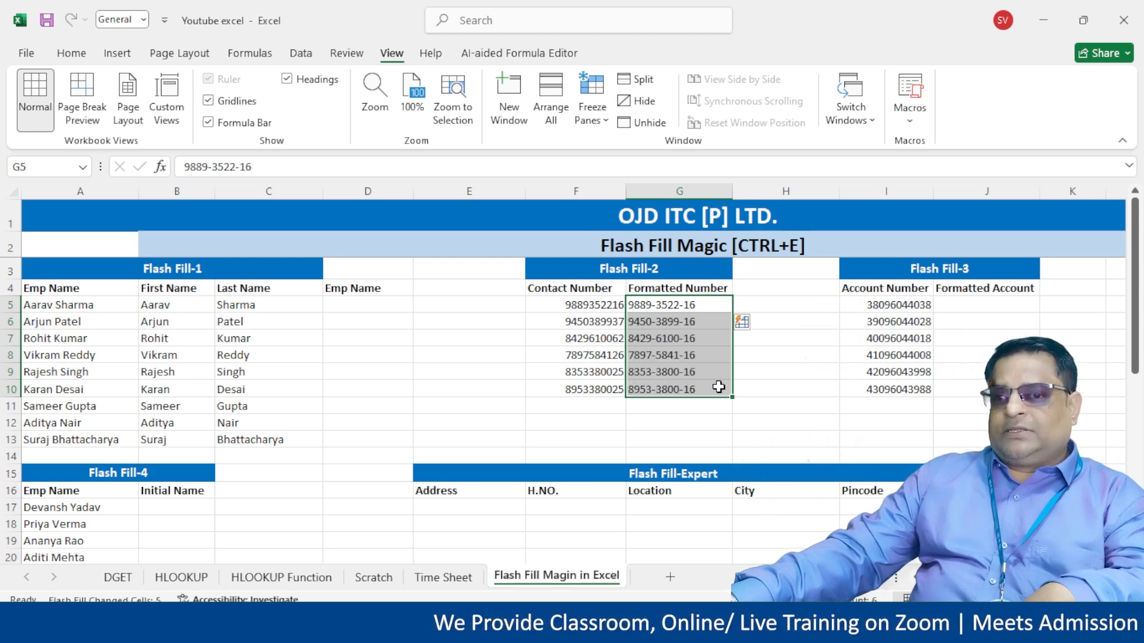
click(814, 374)
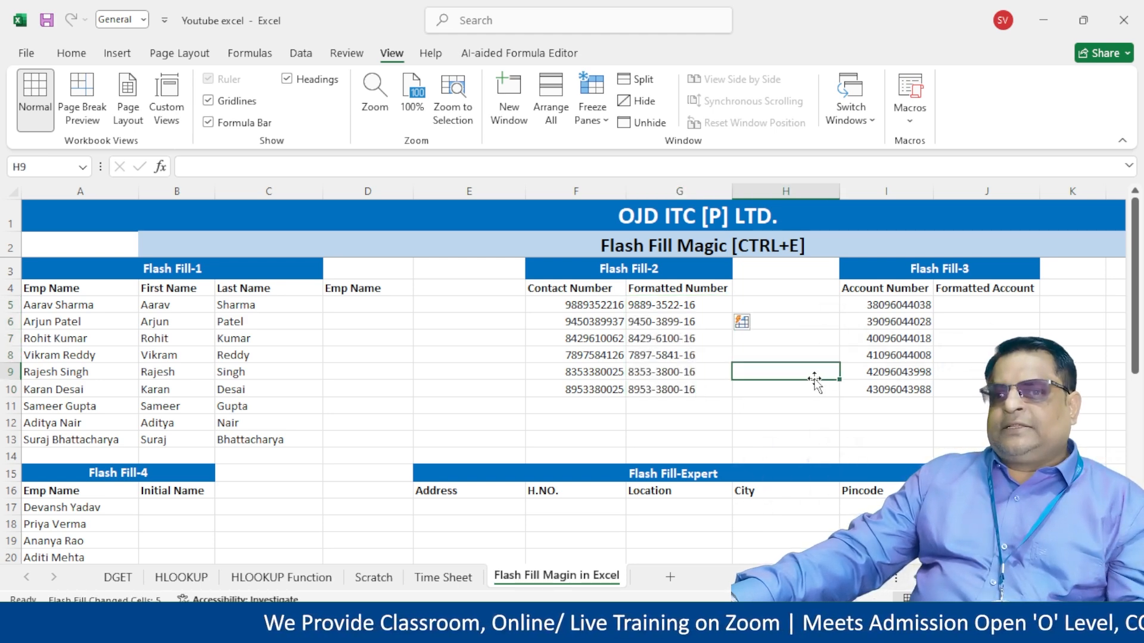
double_click(674, 305)
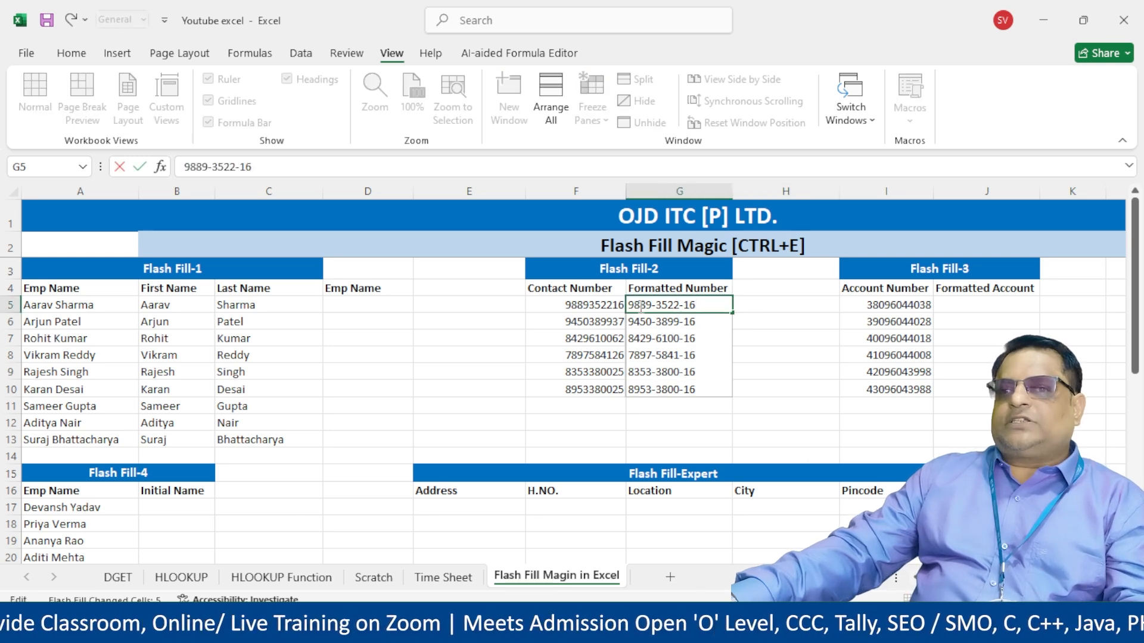
drag(656, 307, 608, 307)
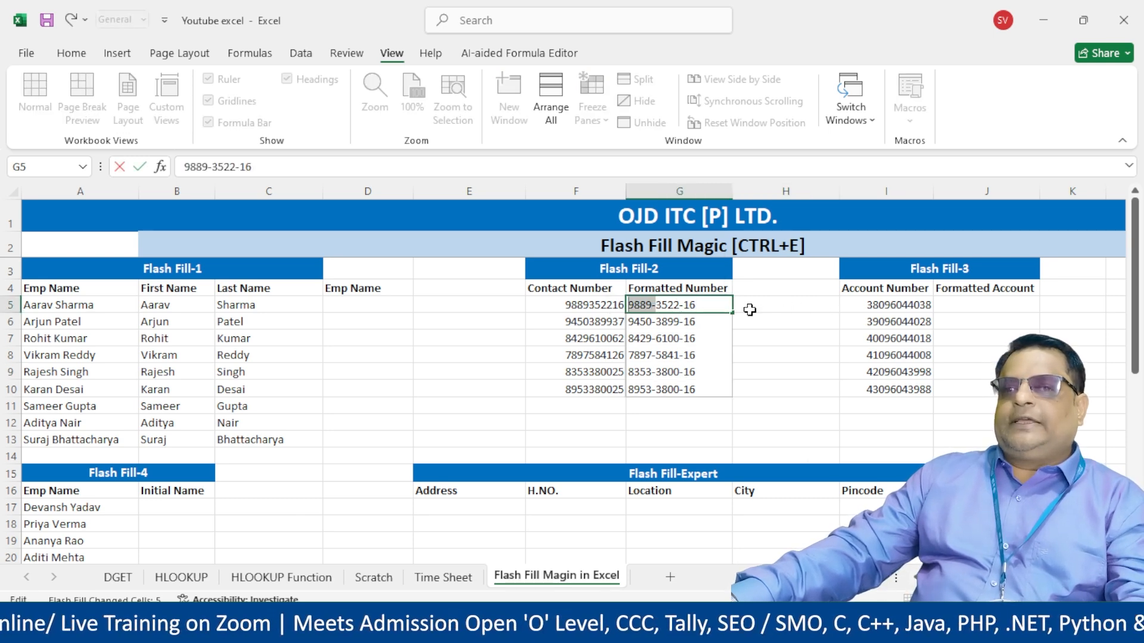
key(Escape)
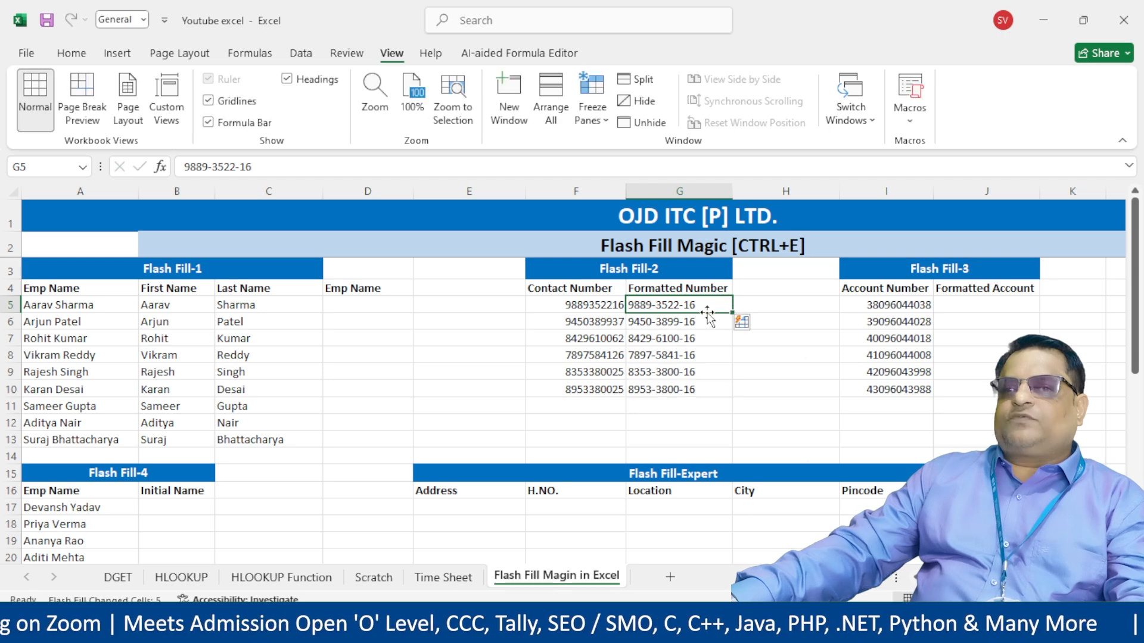
key(Down)
key(Down)
key(Down)
key(Up)
key(Up)
key(Up)
double_click(701, 304)
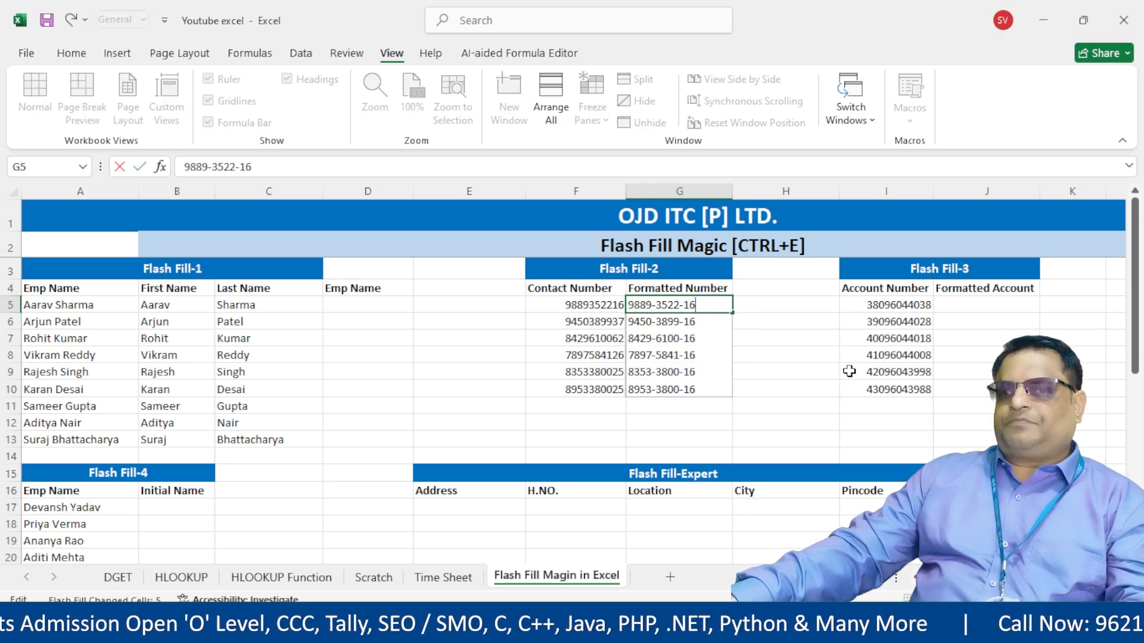
key(Escape)
click(803, 307)
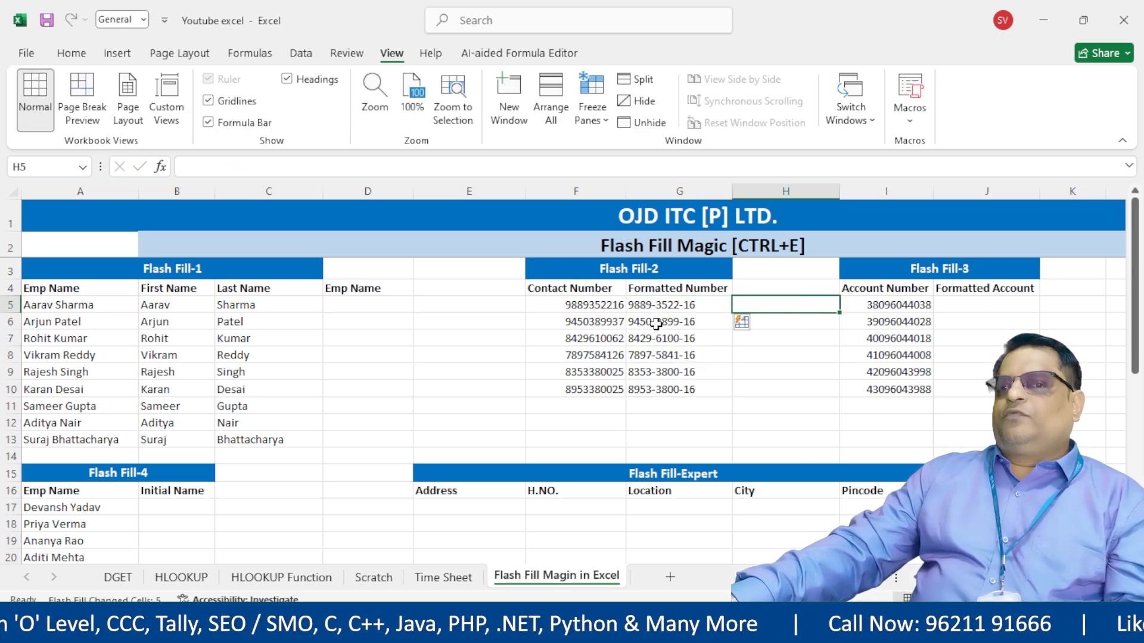
drag(590, 322, 677, 391)
click(587, 344)
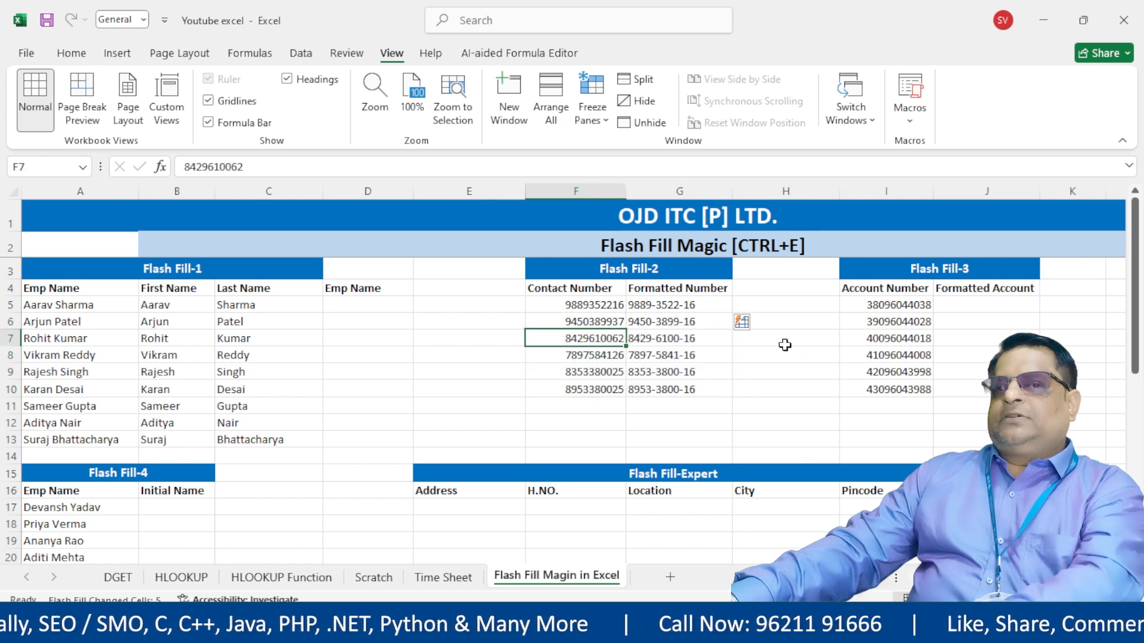
click(956, 306)
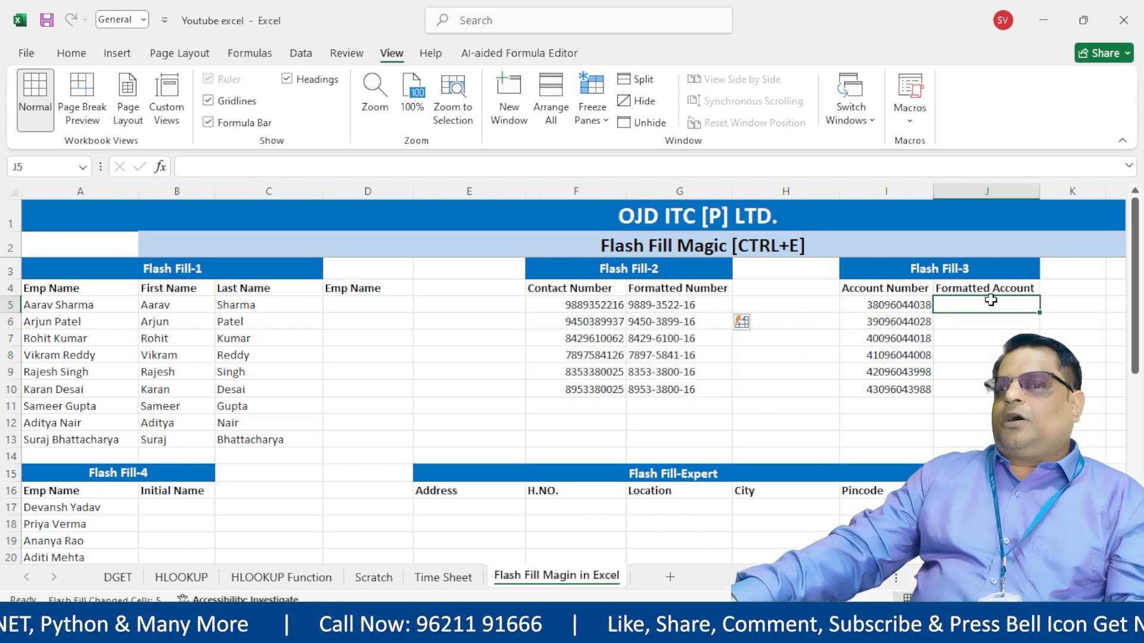
scroll(985, 310, right, 2)
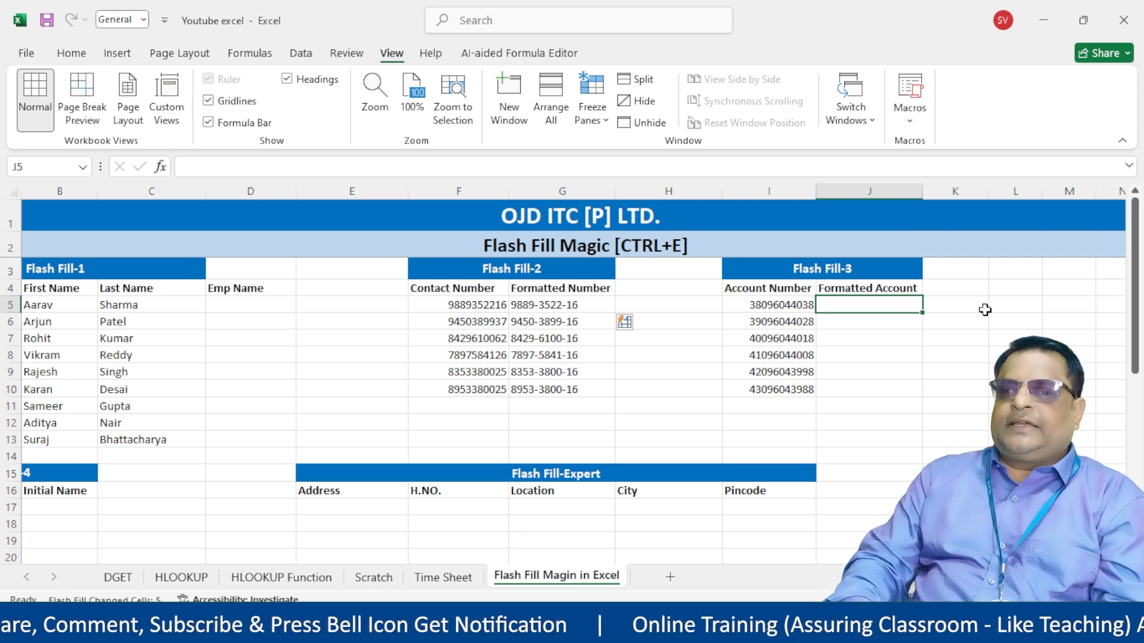
- Enter the first account number masked with X's except its last four digits in J5, and flash fill J5:J10
key(Left)
key(Left)
key(Left)
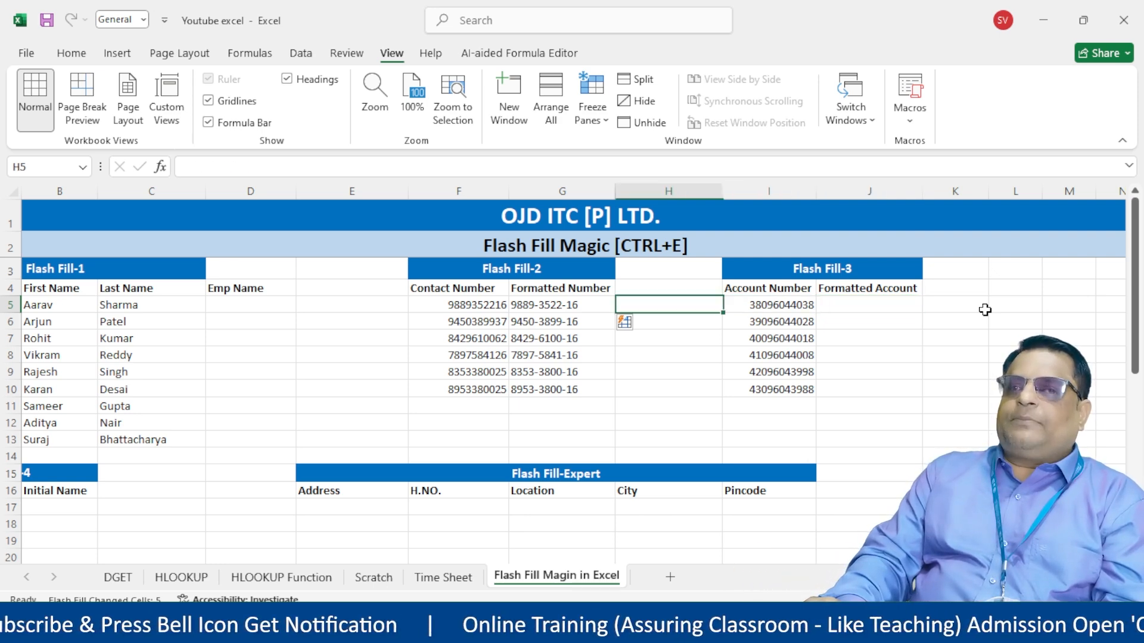
key(Right)
key(Right)
key(Right)
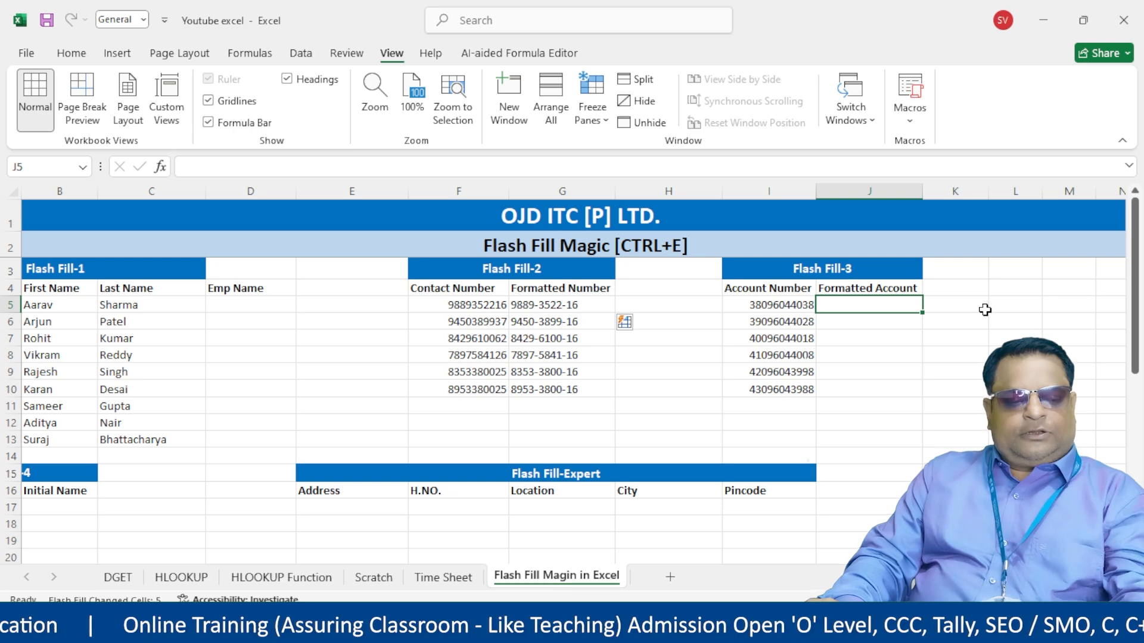
text(XX)
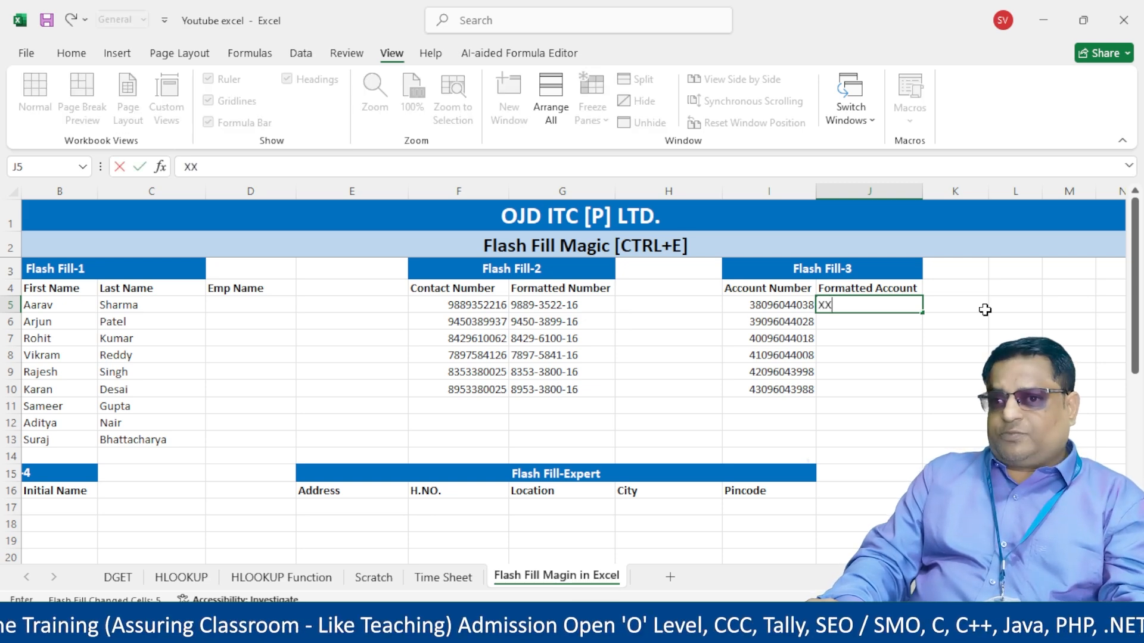
text(XXX)
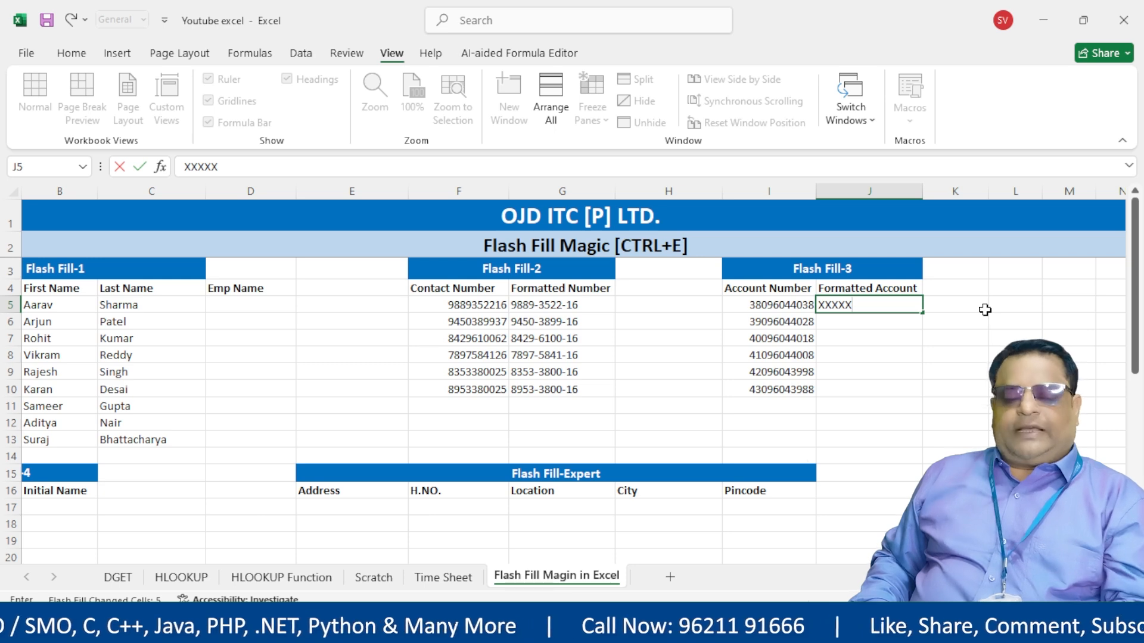
text(XX)
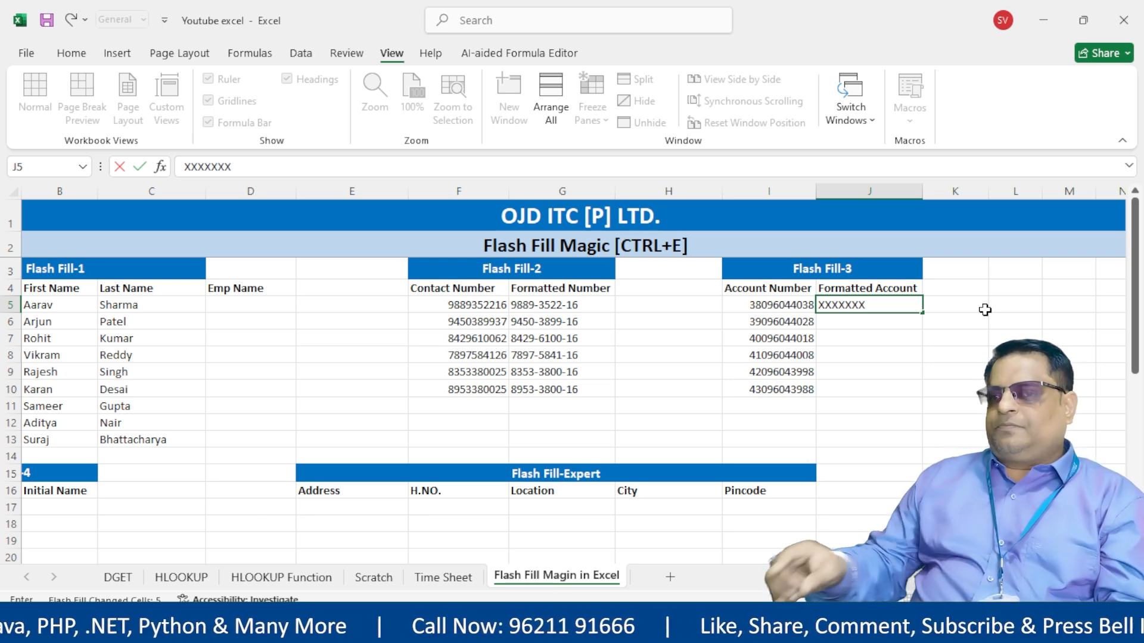
text(4)
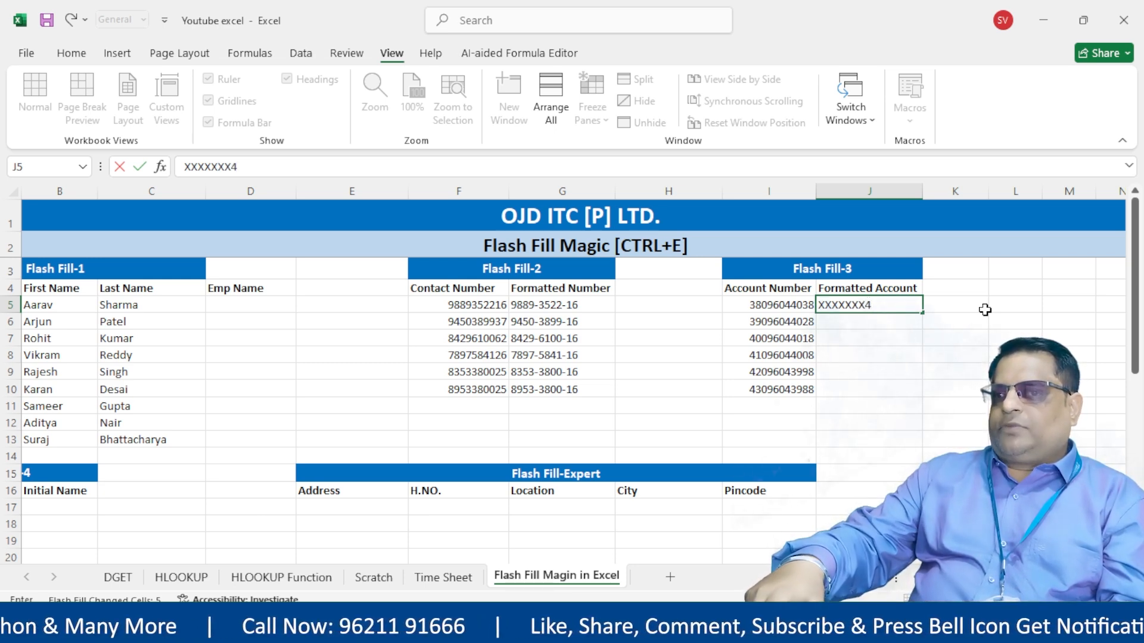
text(038)
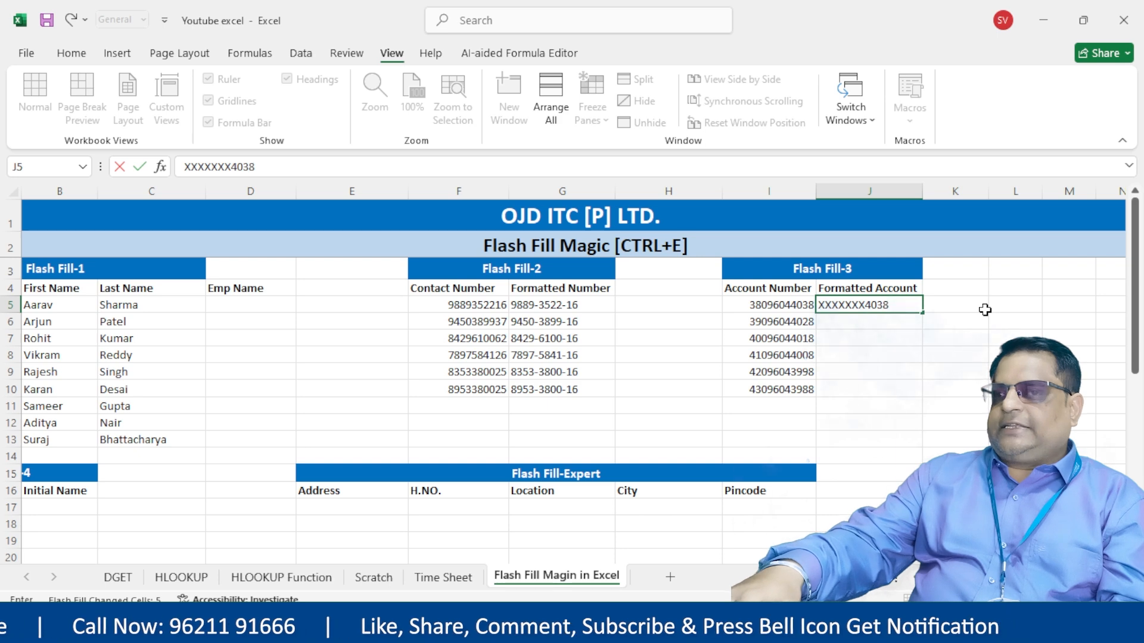
key(ctrl+Return)
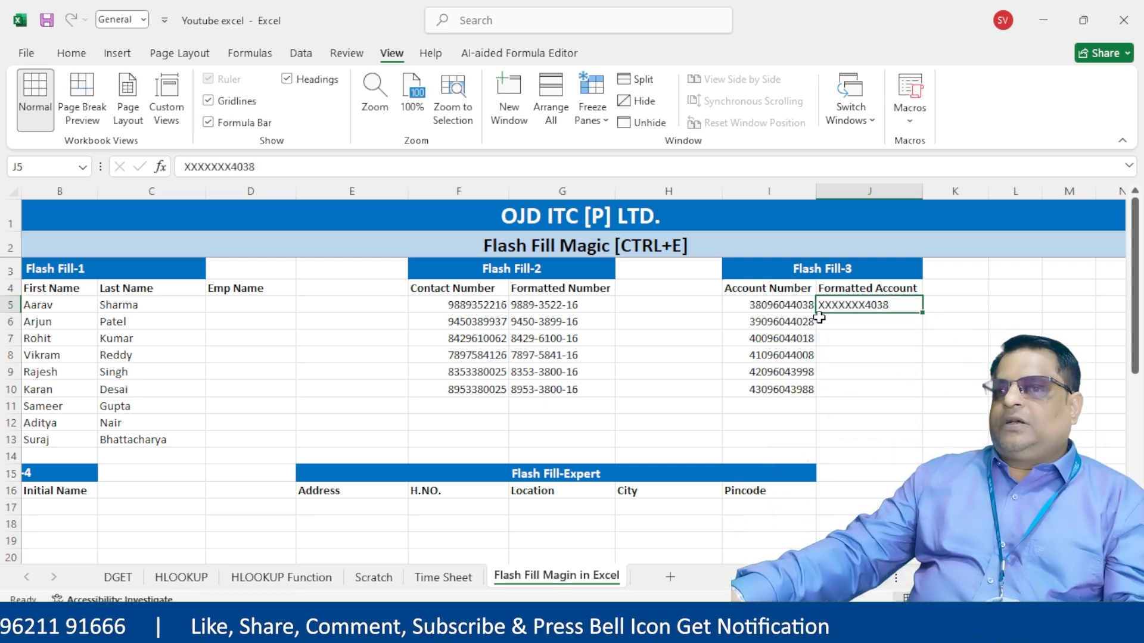
drag(852, 303, 863, 391)
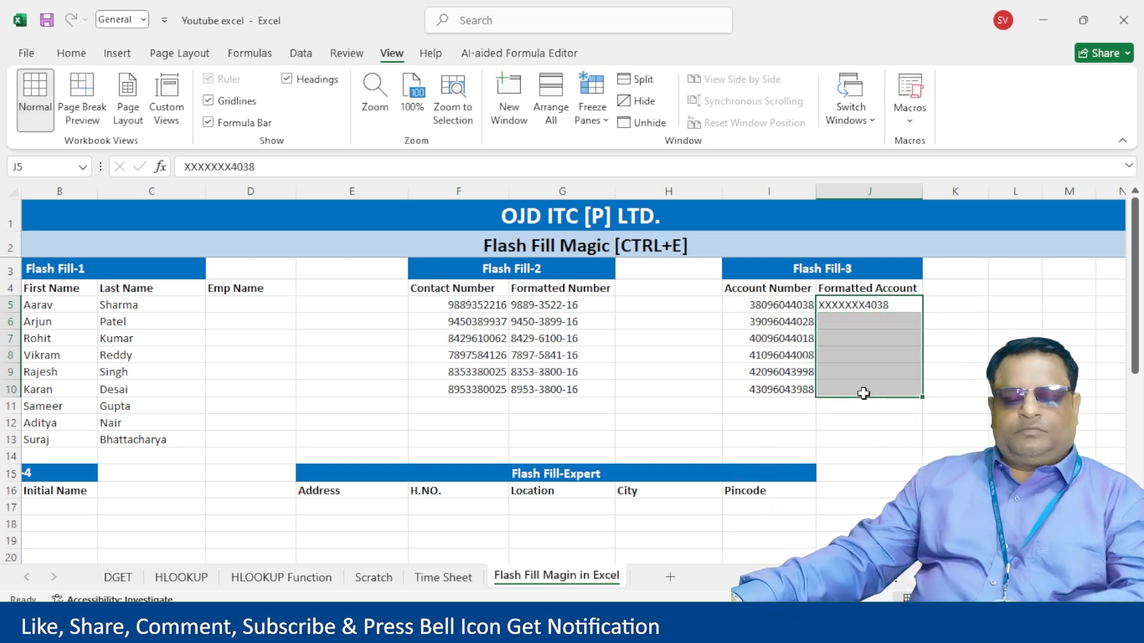
key(ctrl+e)
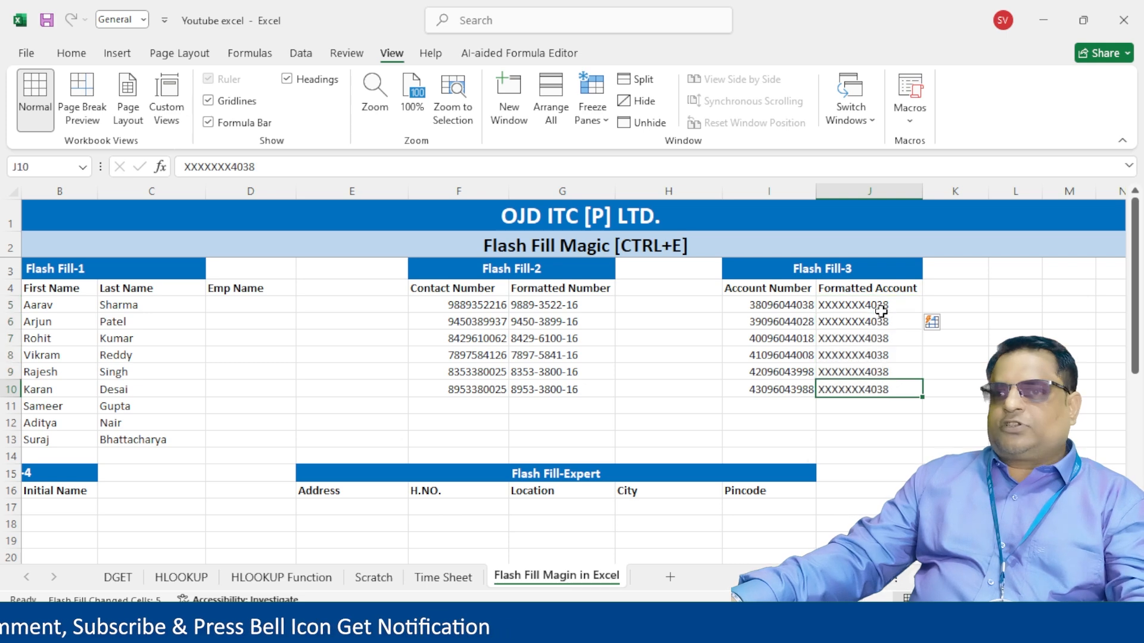
- Add a dash before the last four digits in the masked example so the column refills
double_click(866, 304)
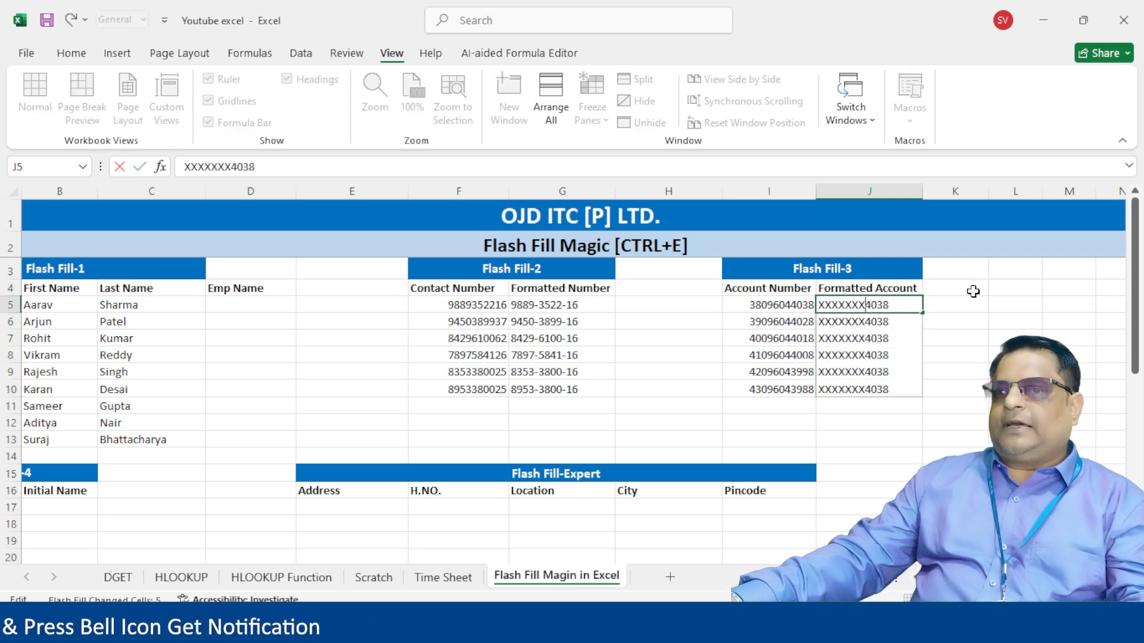
text(-)
key(Return)
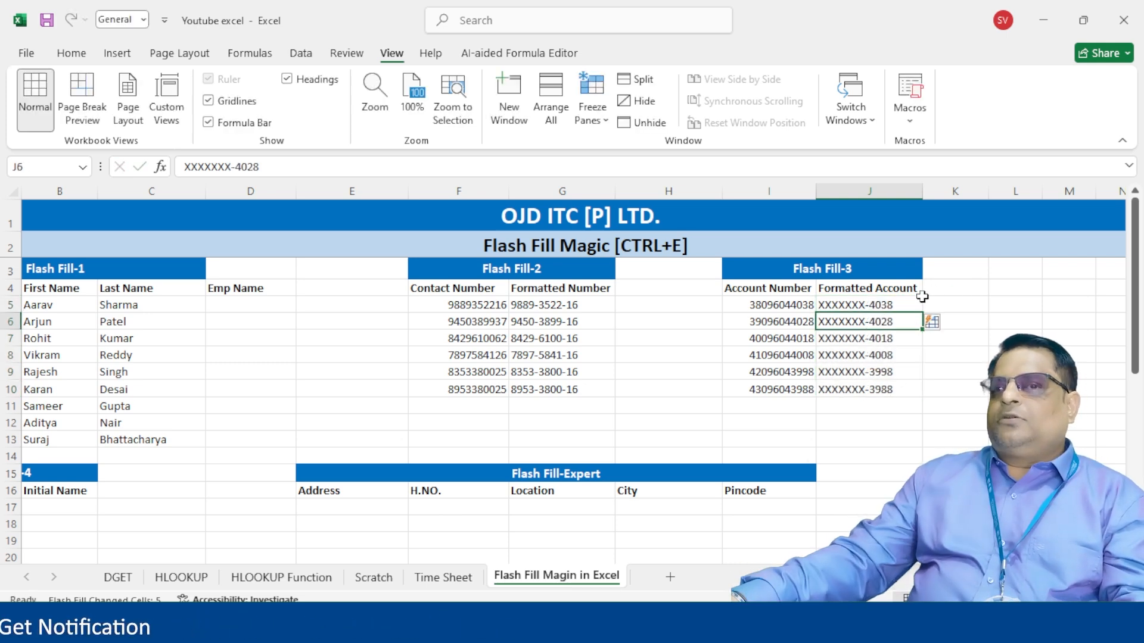
drag(901, 304, 895, 389)
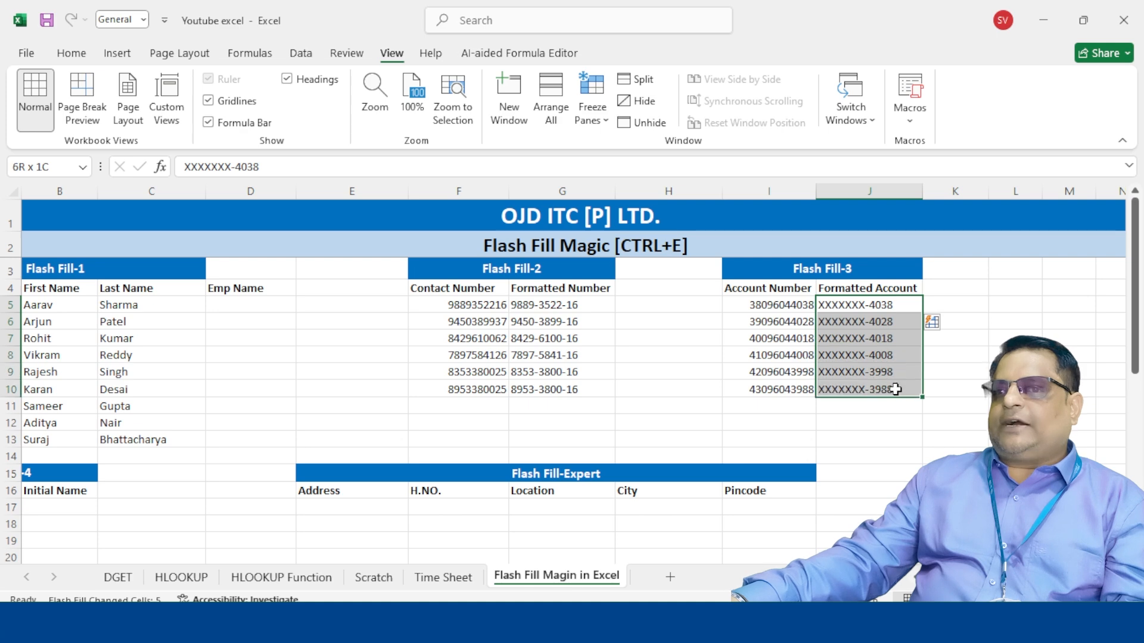
click(880, 304)
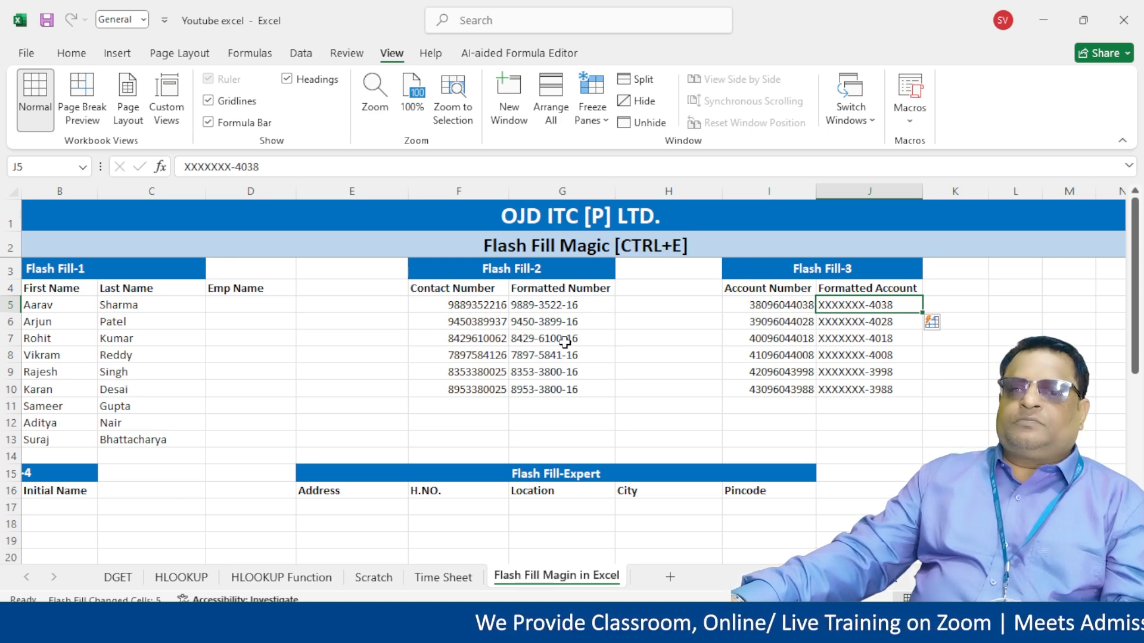
- Try Flash Fill again on Formatted Number G5:G10 and dismiss the no-pattern-found message
drag(461, 310, 563, 379)
double_click(590, 304)
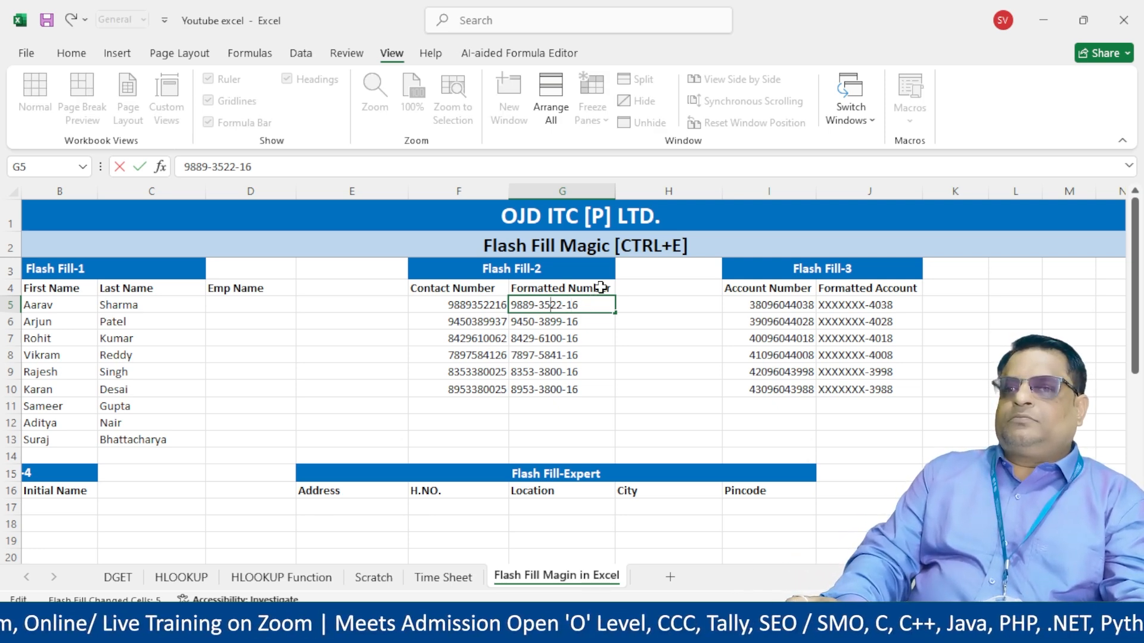
key(Return)
key(Up)
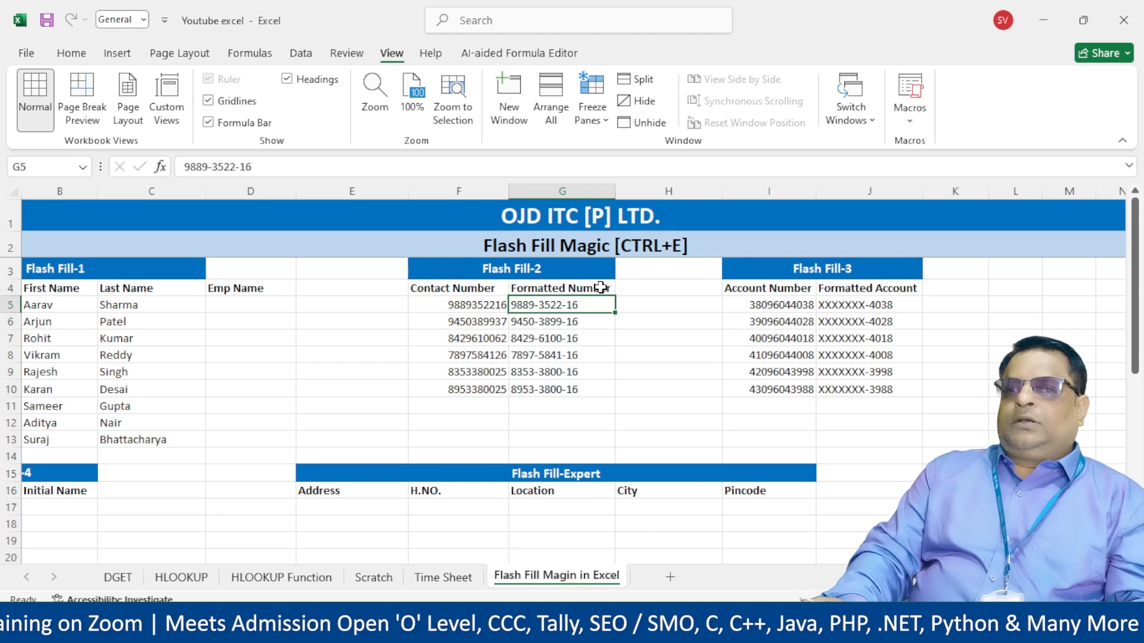
key(shift+Down)
key(shift+Down)
key(shift+Down)
key(shift+Down)
key(shift+Down)
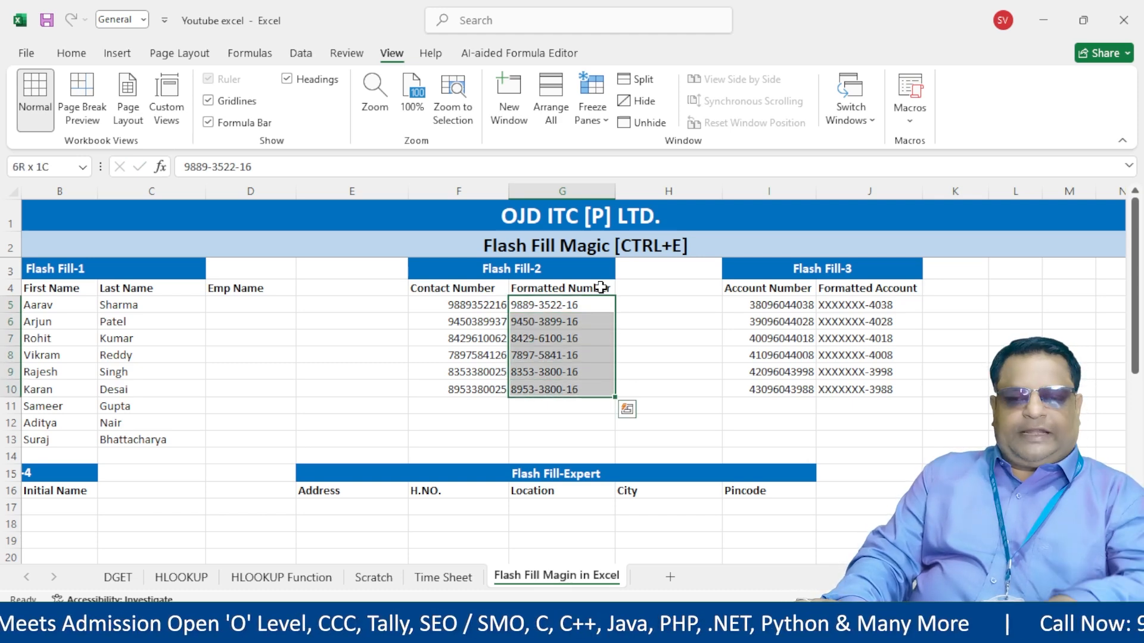
key(ctrl+e)
key(Return)
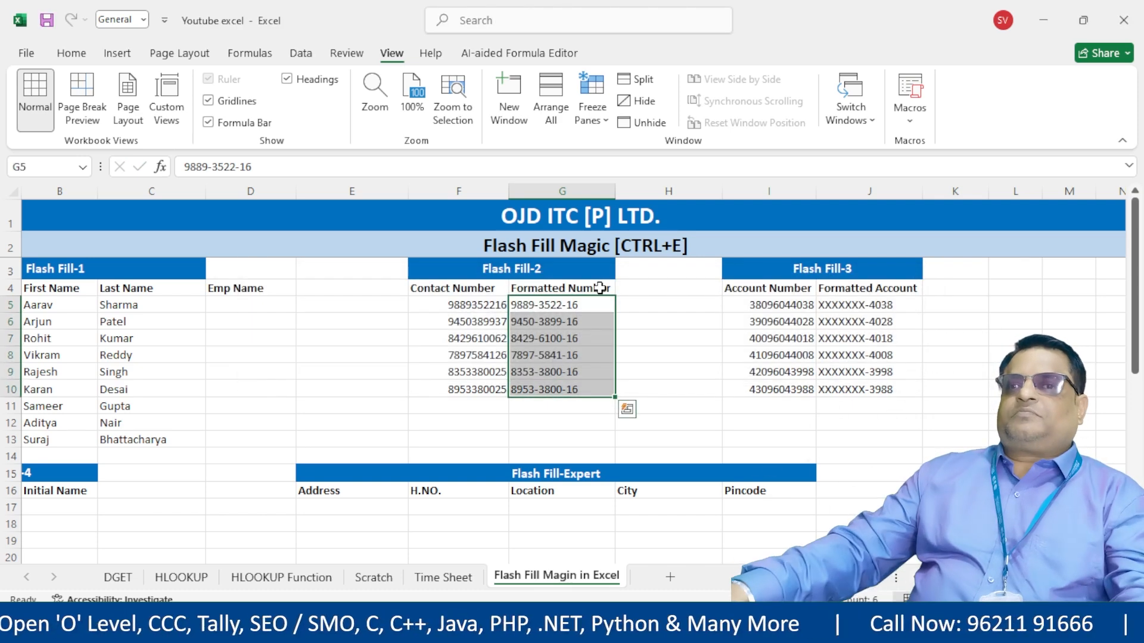
click(602, 325)
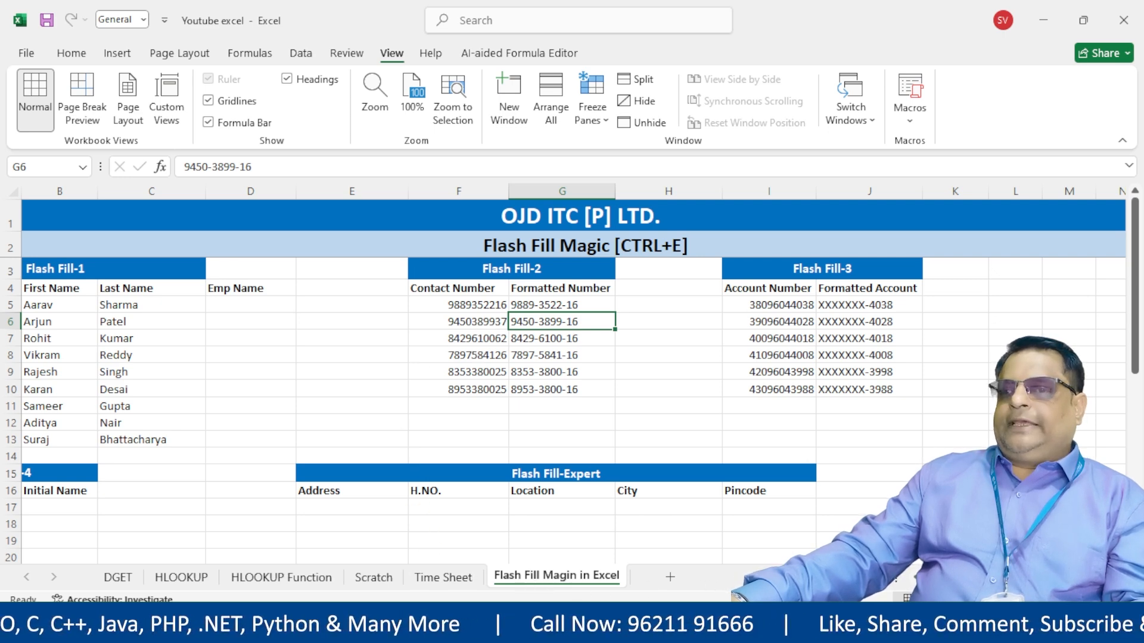
- Enter initials D.Y. in B17 and flash fill Initial Name cells B17:B27
scroll(186, 465, left, 1)
scroll(138, 460, down, 2)
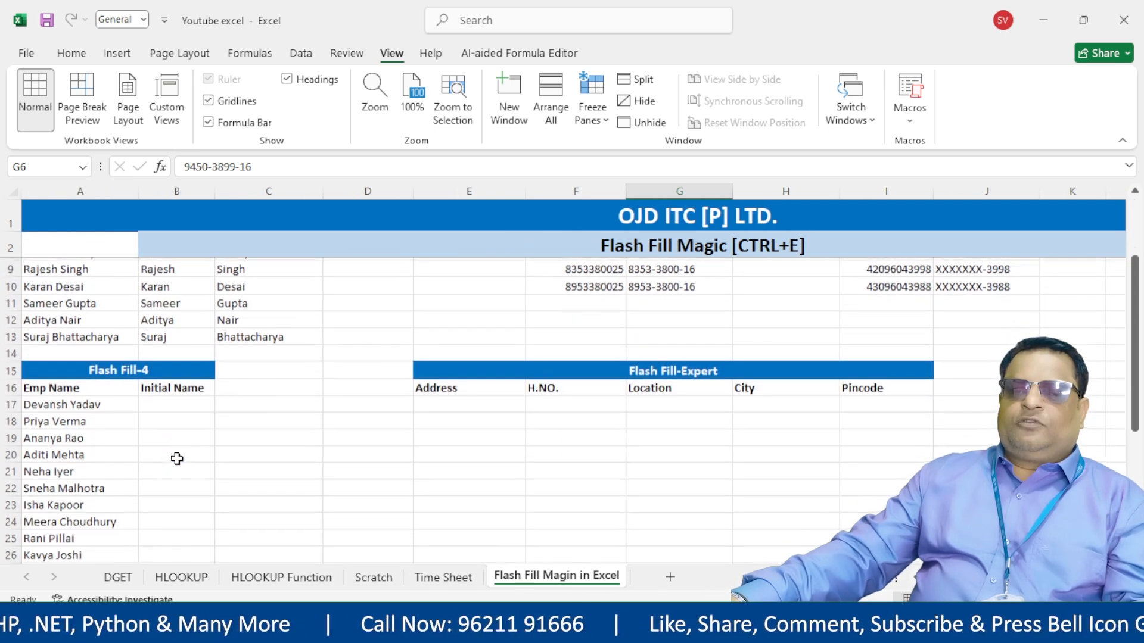
click(166, 402)
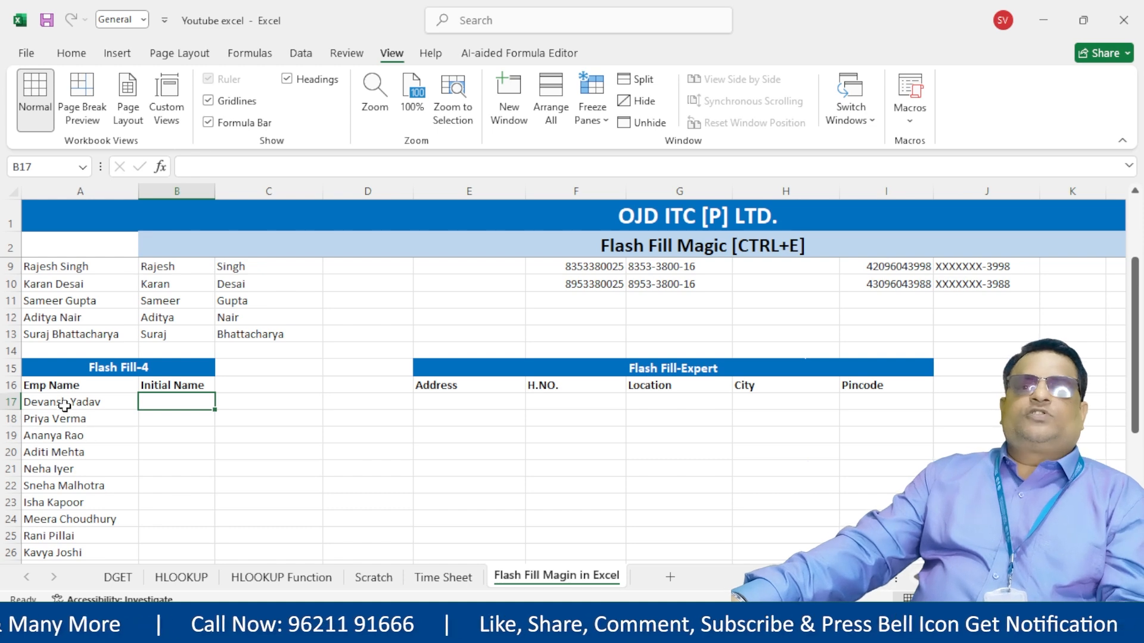
drag(97, 383, 94, 536)
click(33, 368)
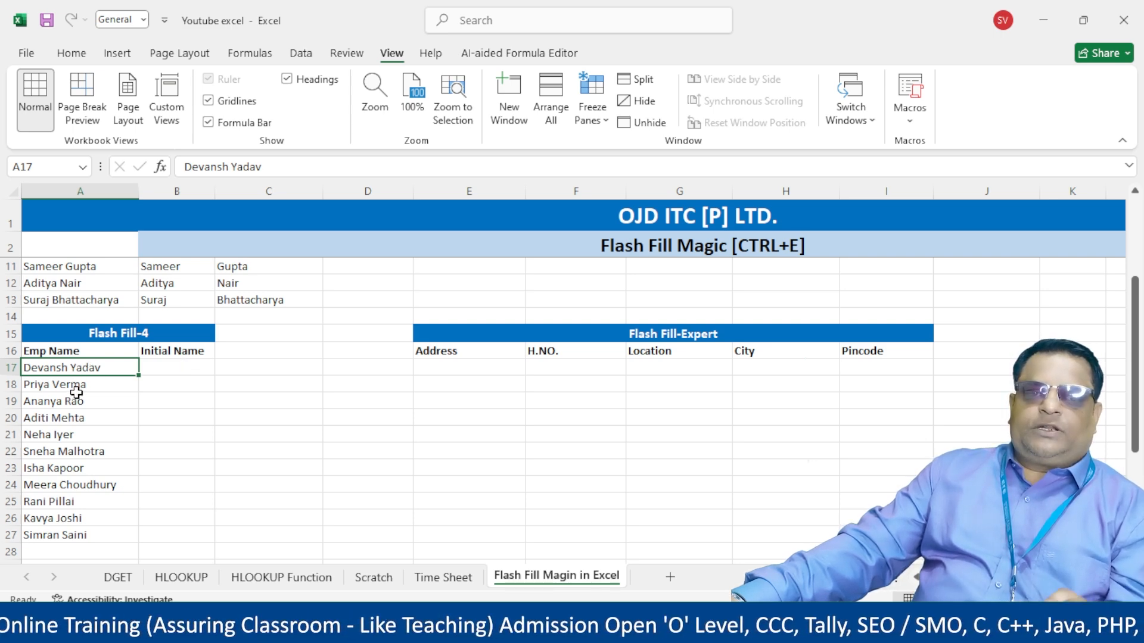
click(164, 368)
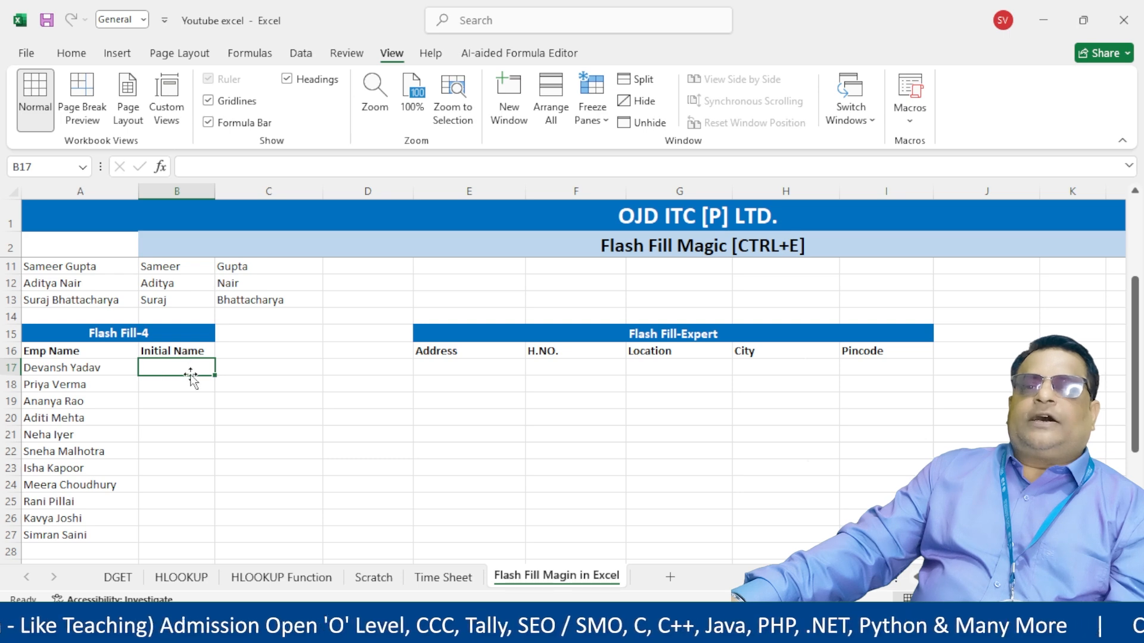
text(D)
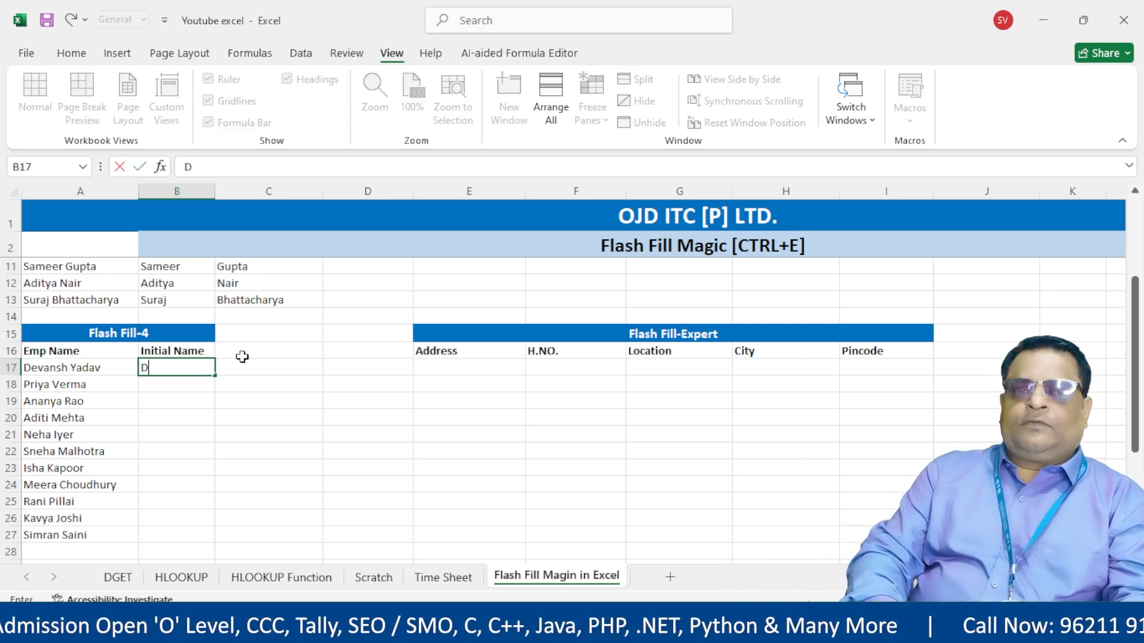
text(.)
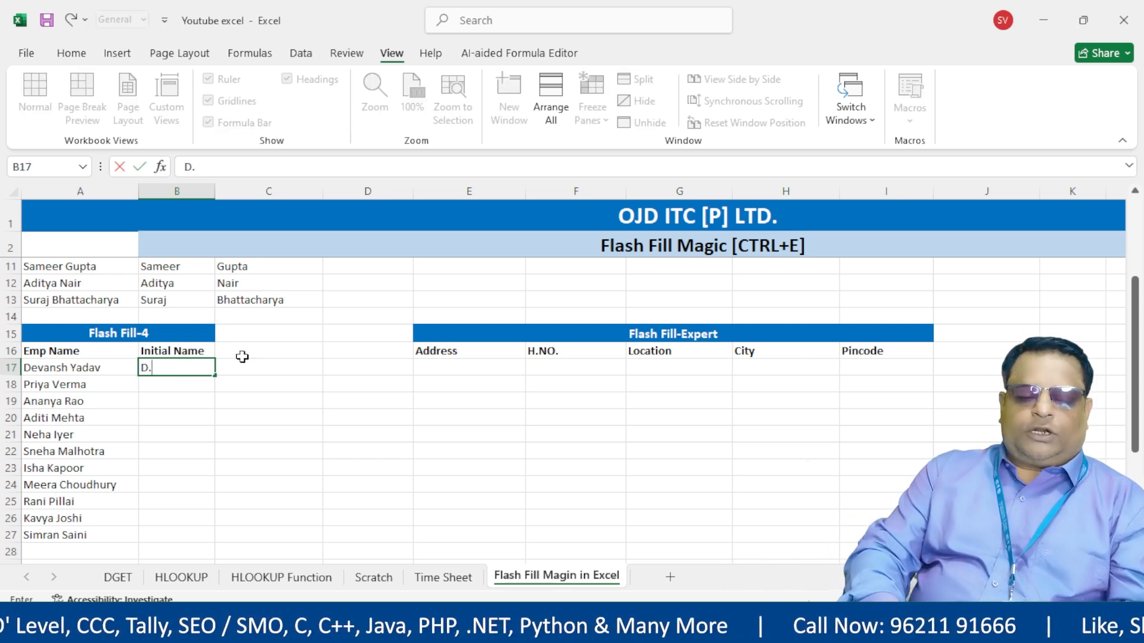
text(Y)
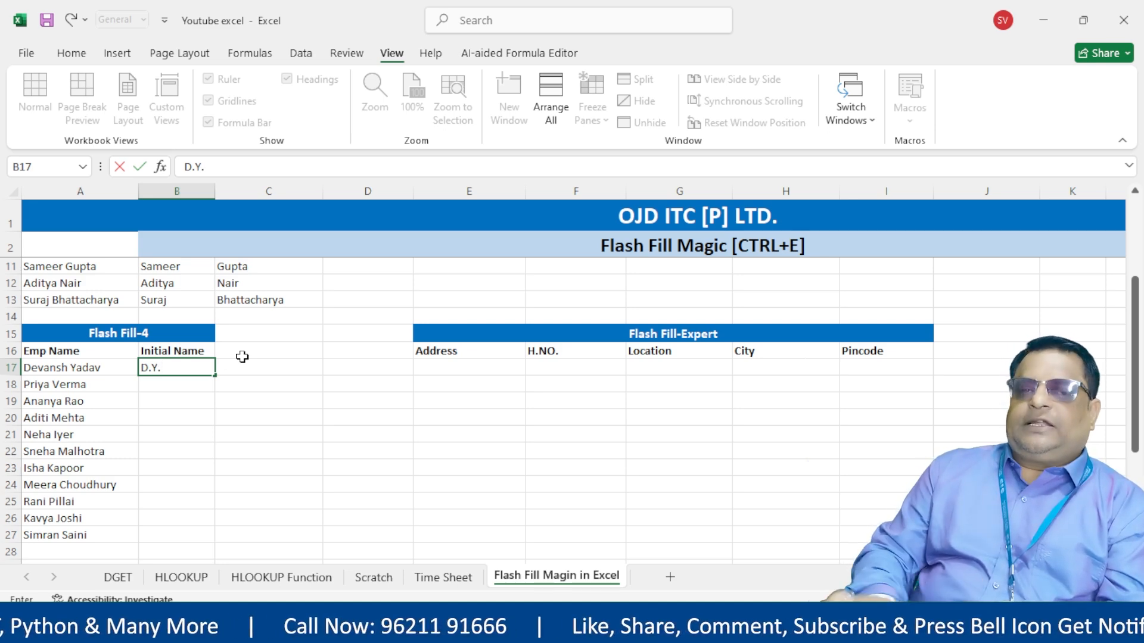
text(.)
key(Return)
drag(191, 361, 203, 533)
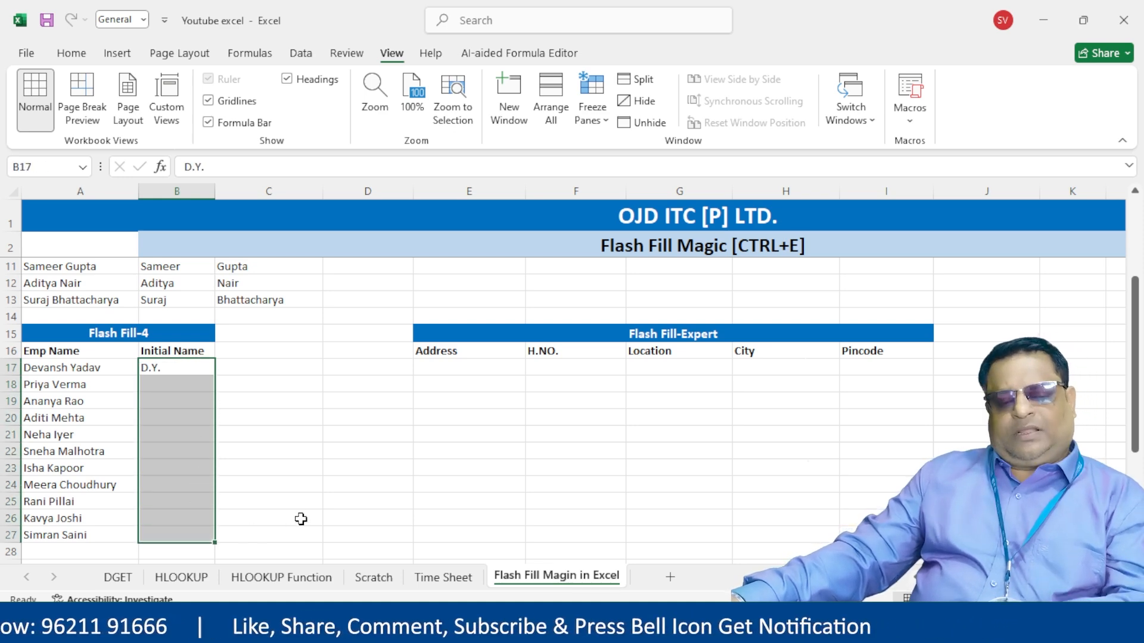
key(ctrl+e)
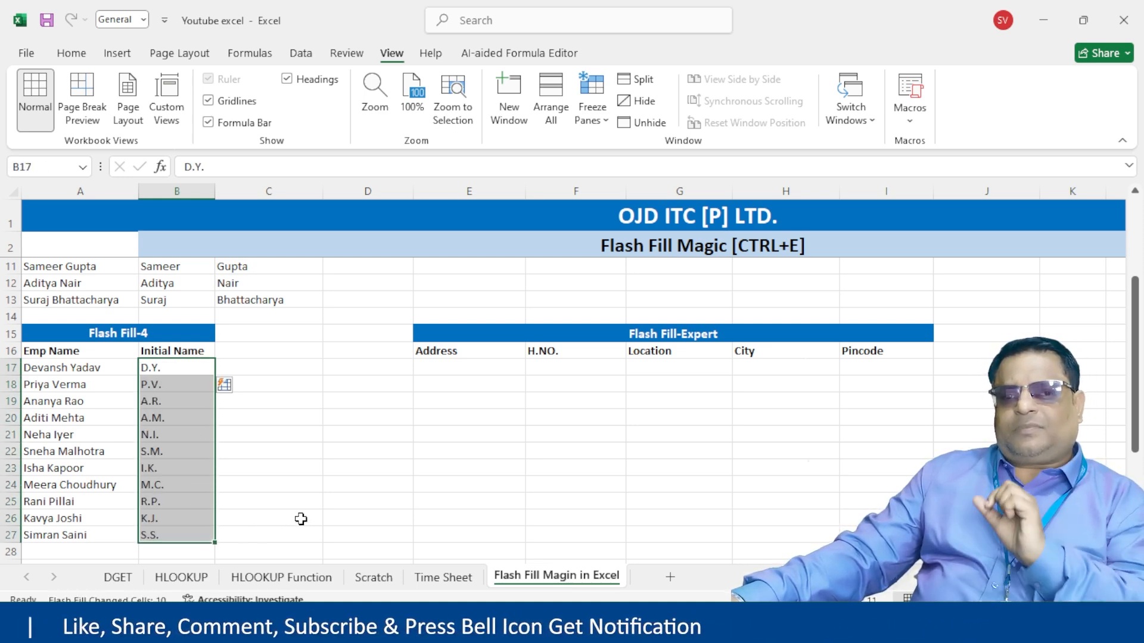
click(301, 519)
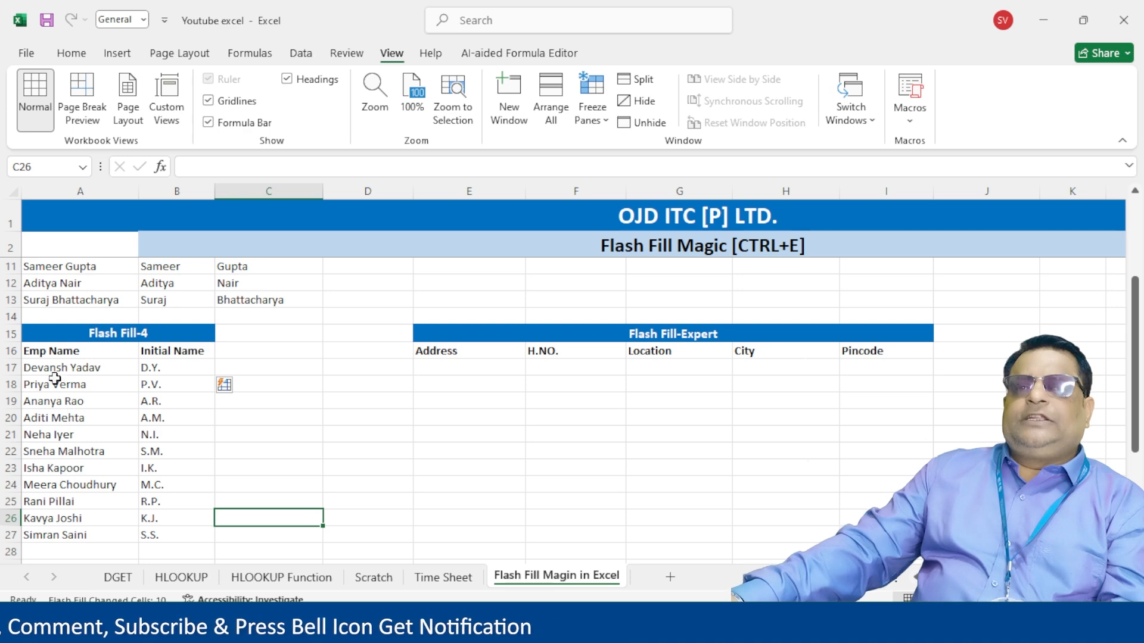
drag(88, 350, 180, 540)
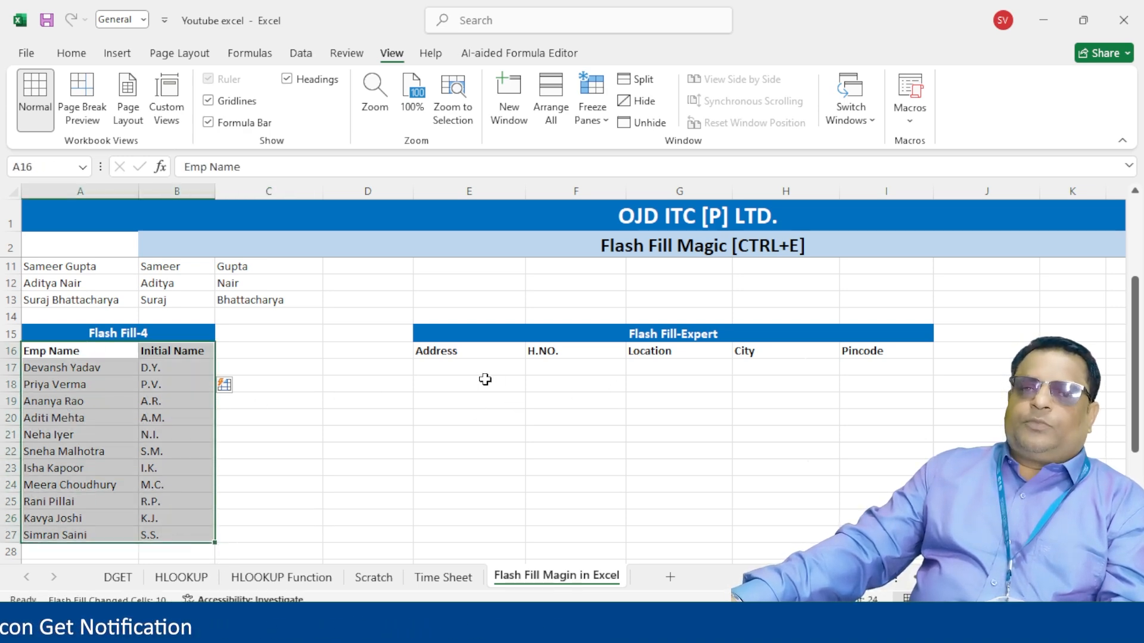
- Enter the first sample address, with house number, locality, city and pincode, in E17
click(450, 366)
key(Right)
key(Right)
key(Right)
key(Right)
key(Right)
key(Right)
key(Right)
key(Right)
key(Right)
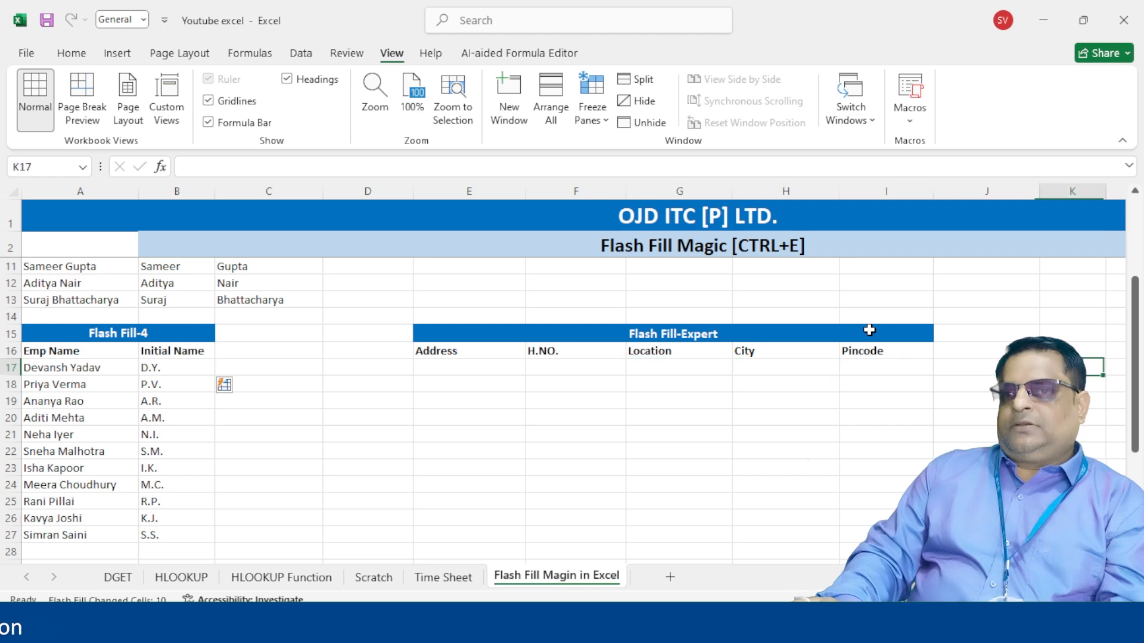
key(Left)
key(Left)
key(Left)
key(Left)
key(Left)
key(Left)
key(Left)
key(Left)
key(Left)
key(Left)
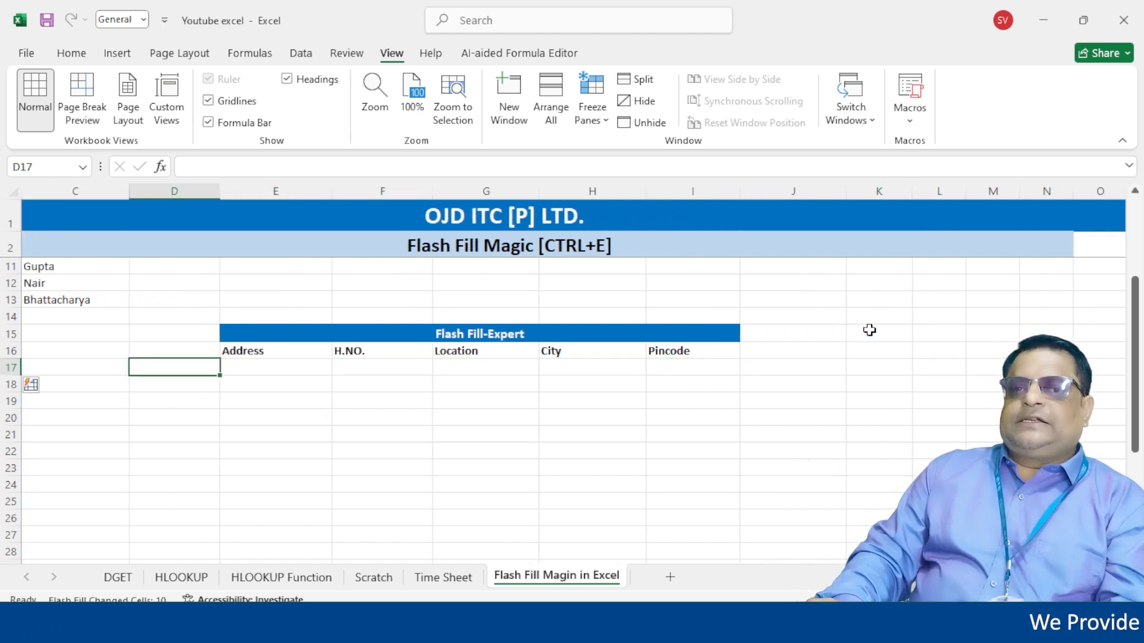
key(Right)
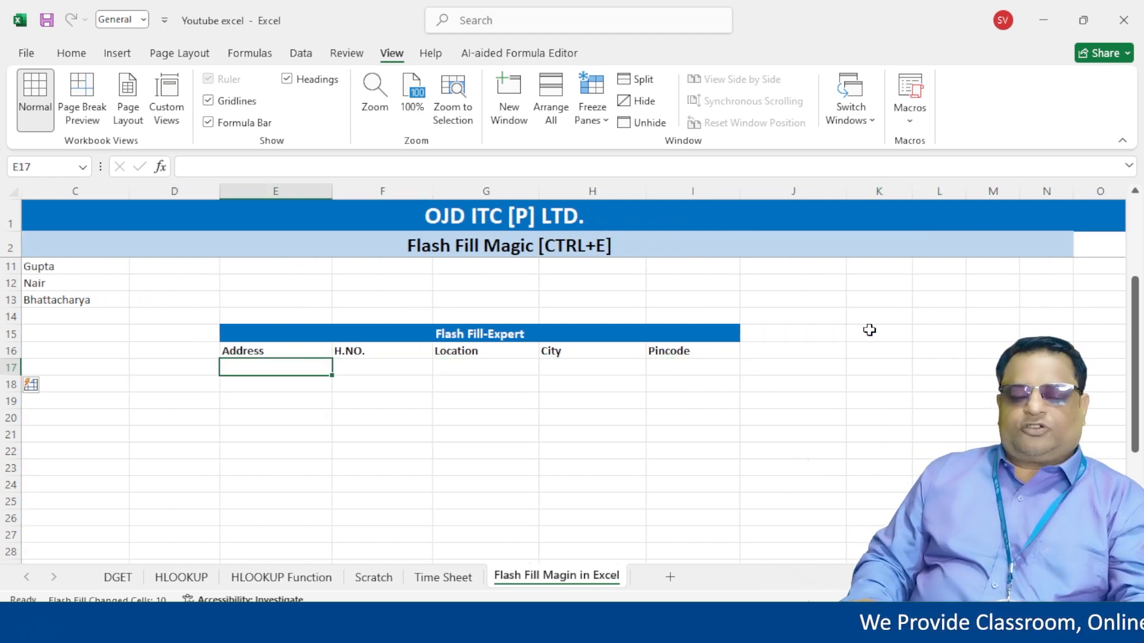
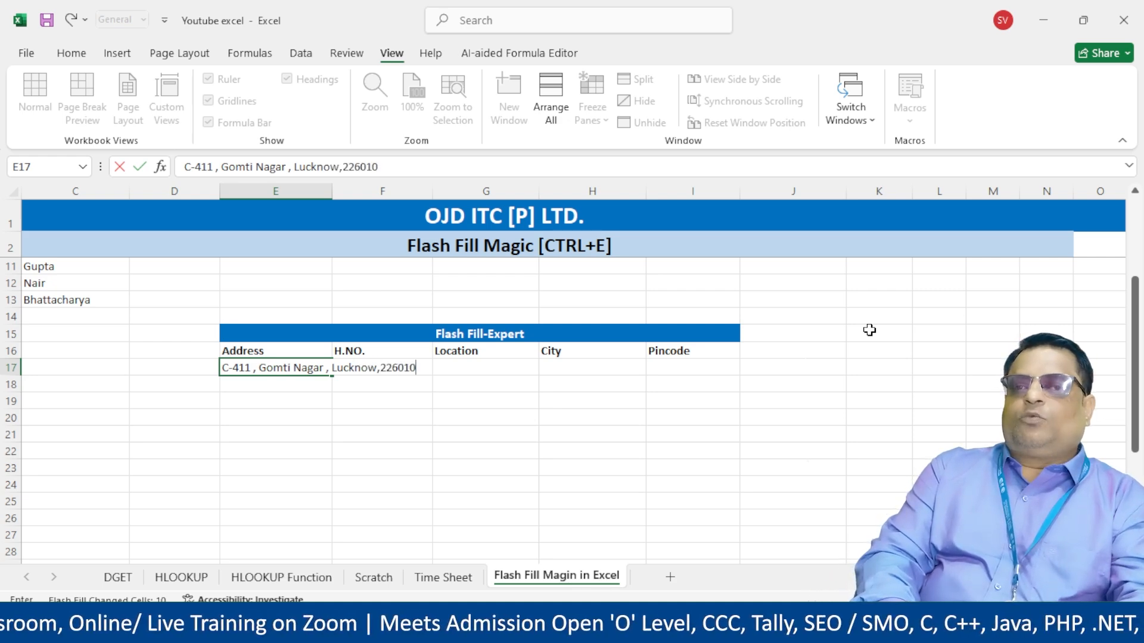
key(Return)
- Wrap the E17 address text and widen column E
click(247, 366)
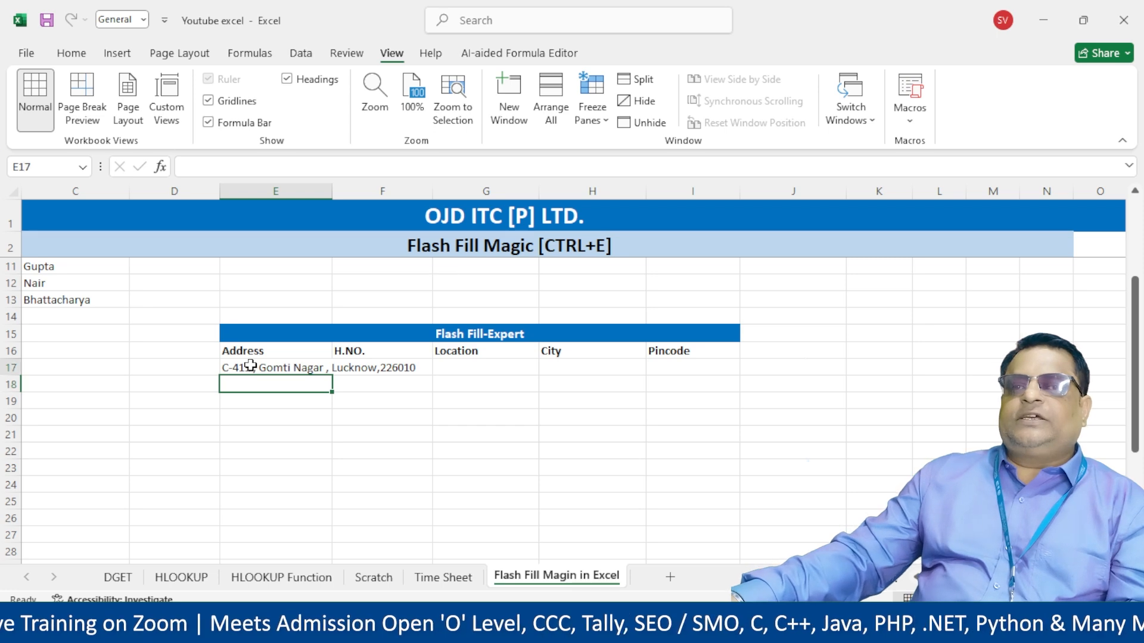
click(72, 53)
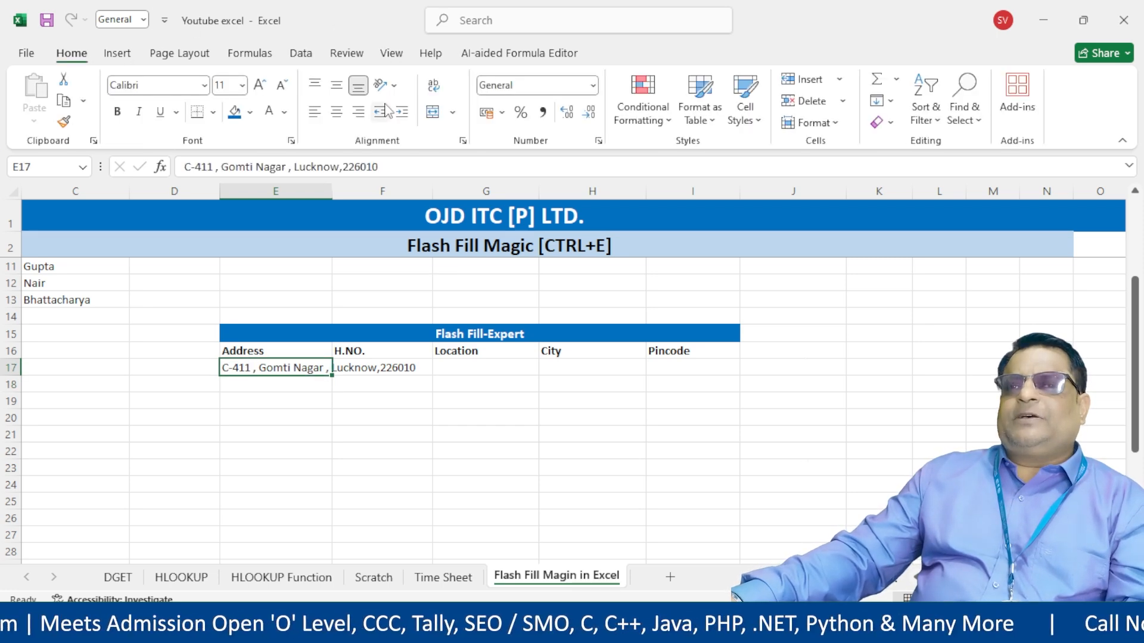
click(439, 89)
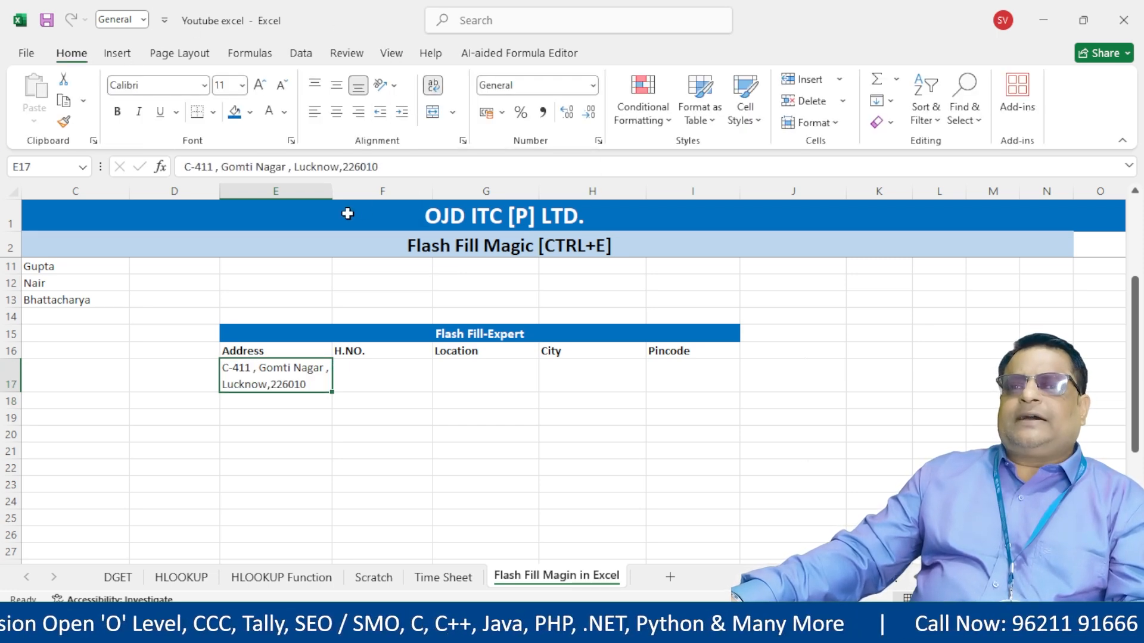
drag(337, 186, 355, 186)
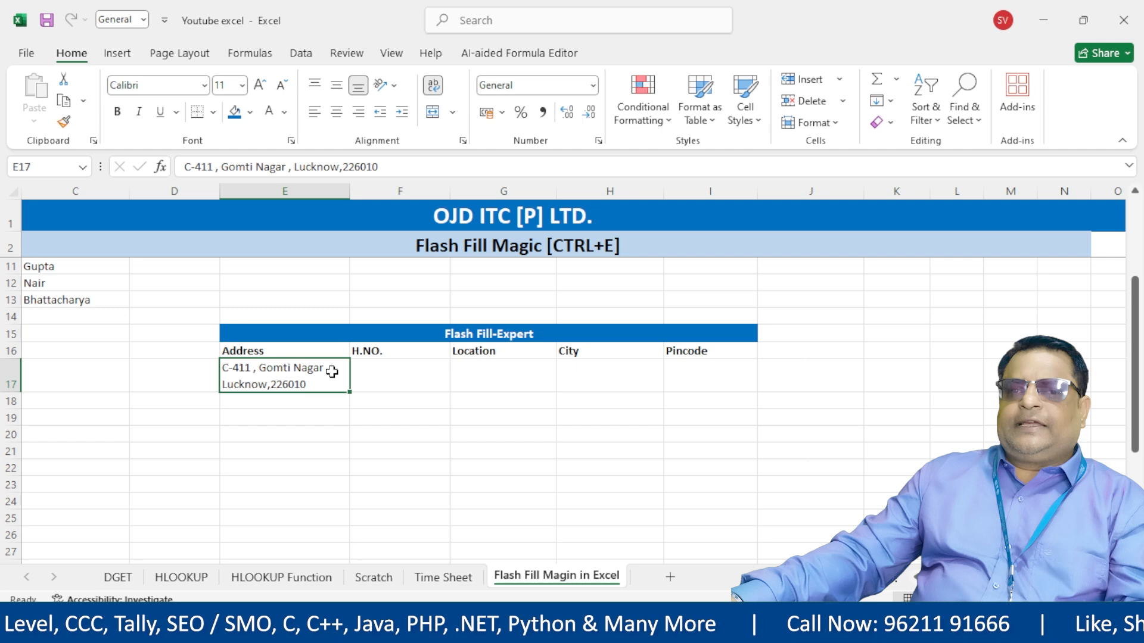
click(322, 402)
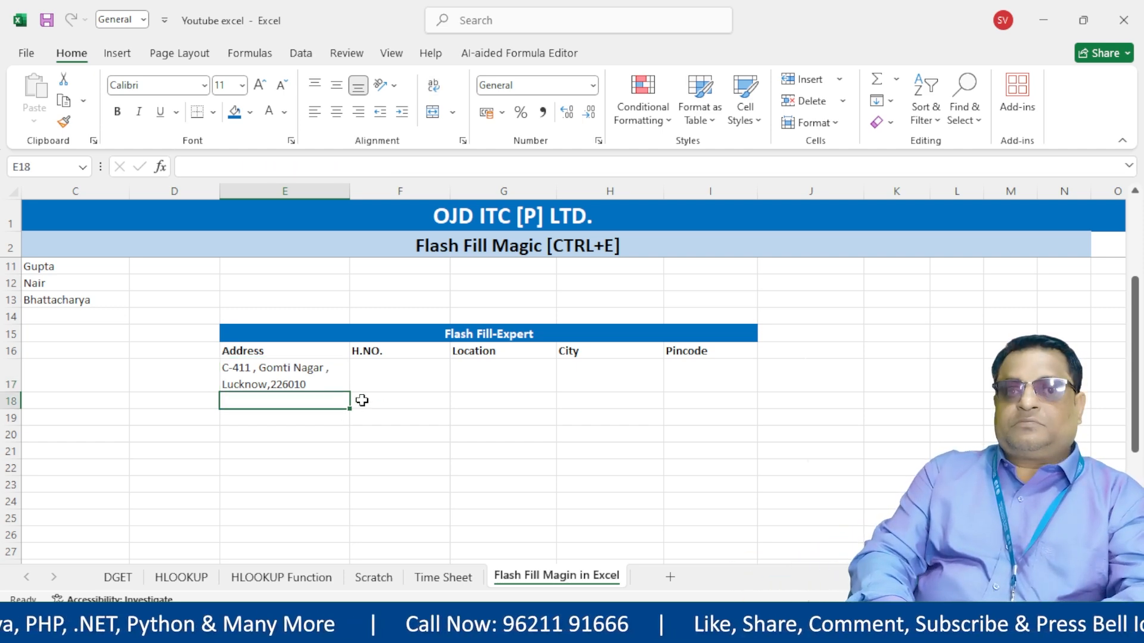
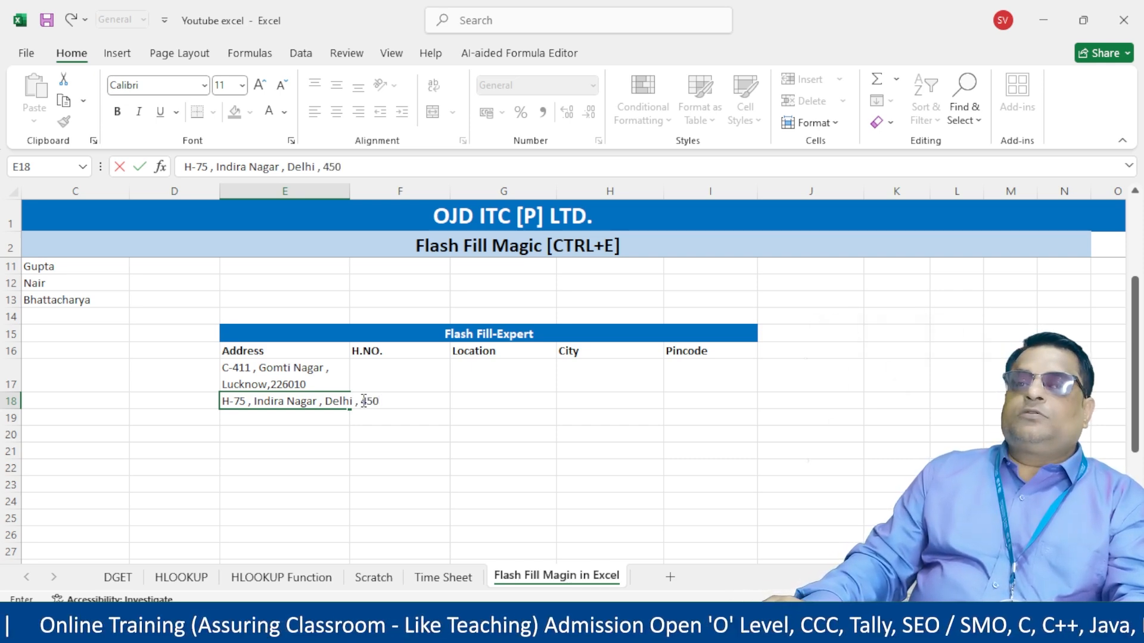
- Enter the second sample address with pincode in E18 and wrap its text
key(Return)
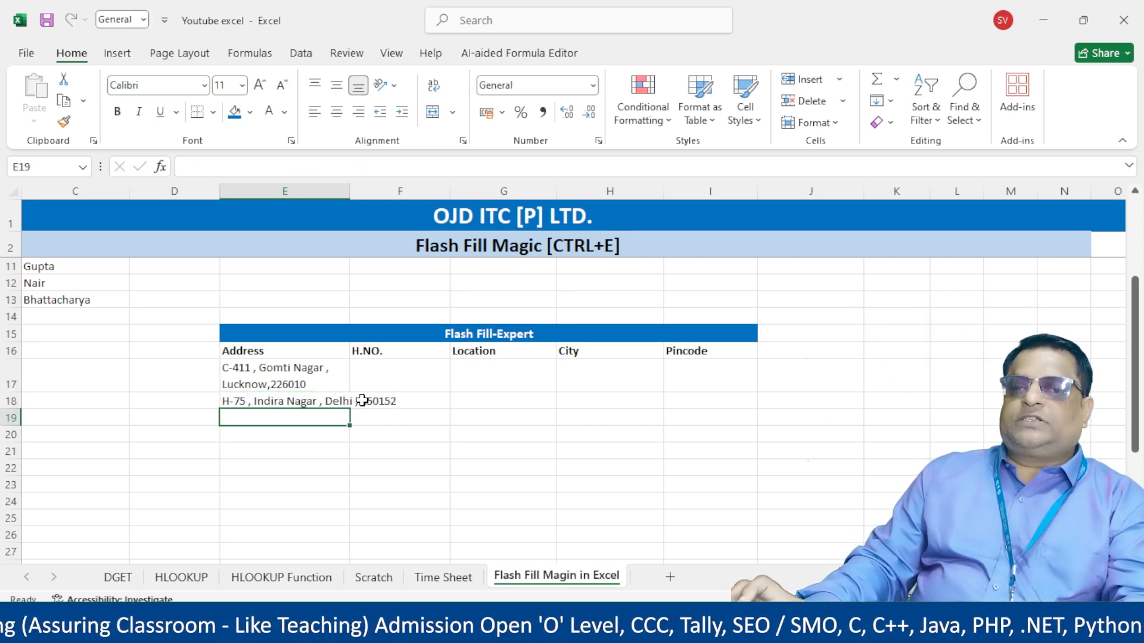
click(313, 403)
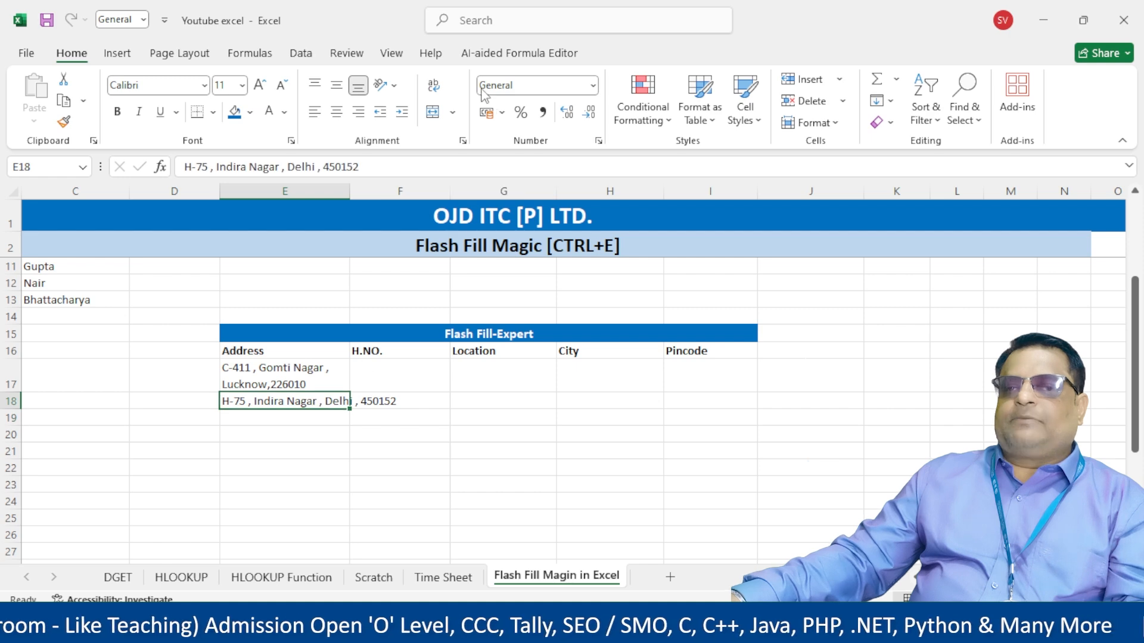
click(433, 85)
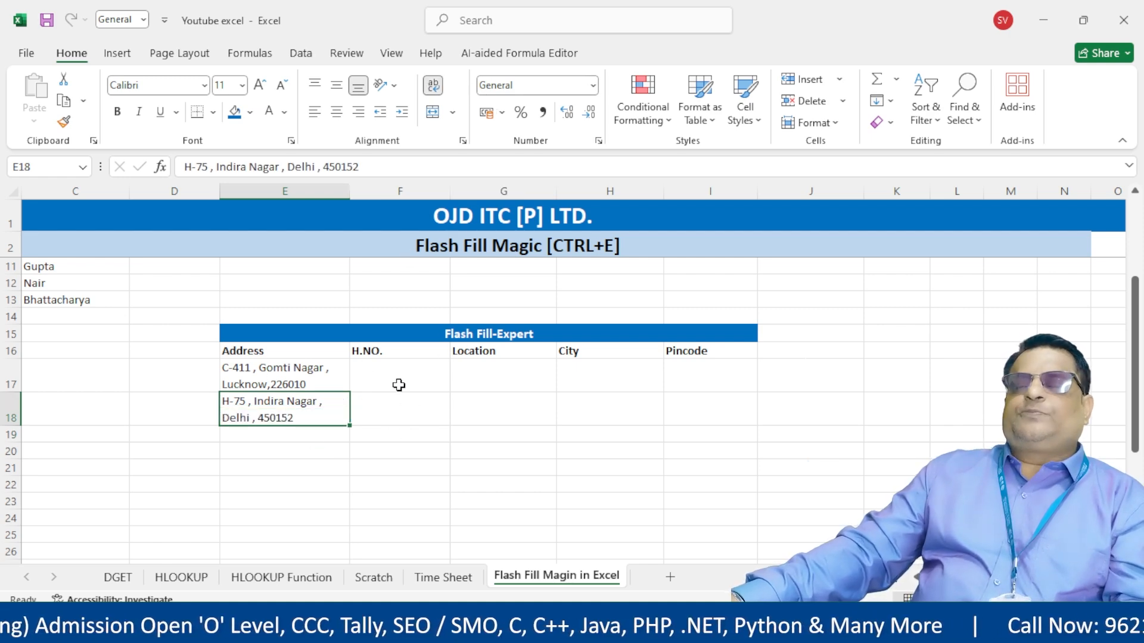
- Highlight the H.NO., Location, City and Pincode cells for both addresses
drag(396, 375, 397, 425)
drag(488, 374, 488, 416)
drag(590, 373, 599, 425)
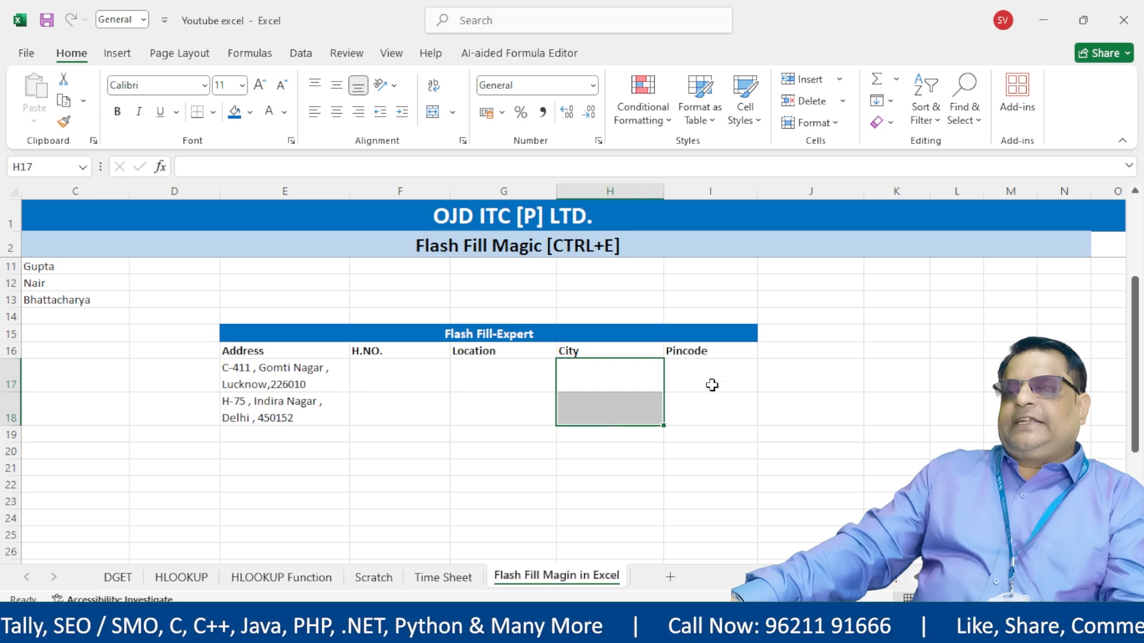
drag(713, 386, 721, 415)
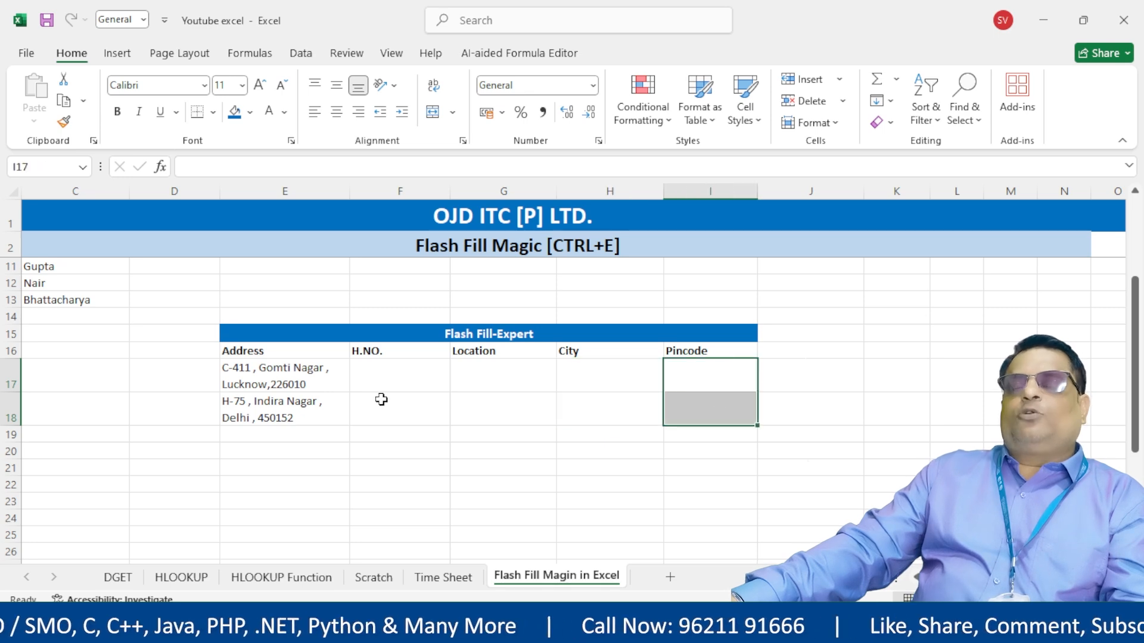
- Enter the first house number in F17 and flash fill both H.NO. cells
click(404, 374)
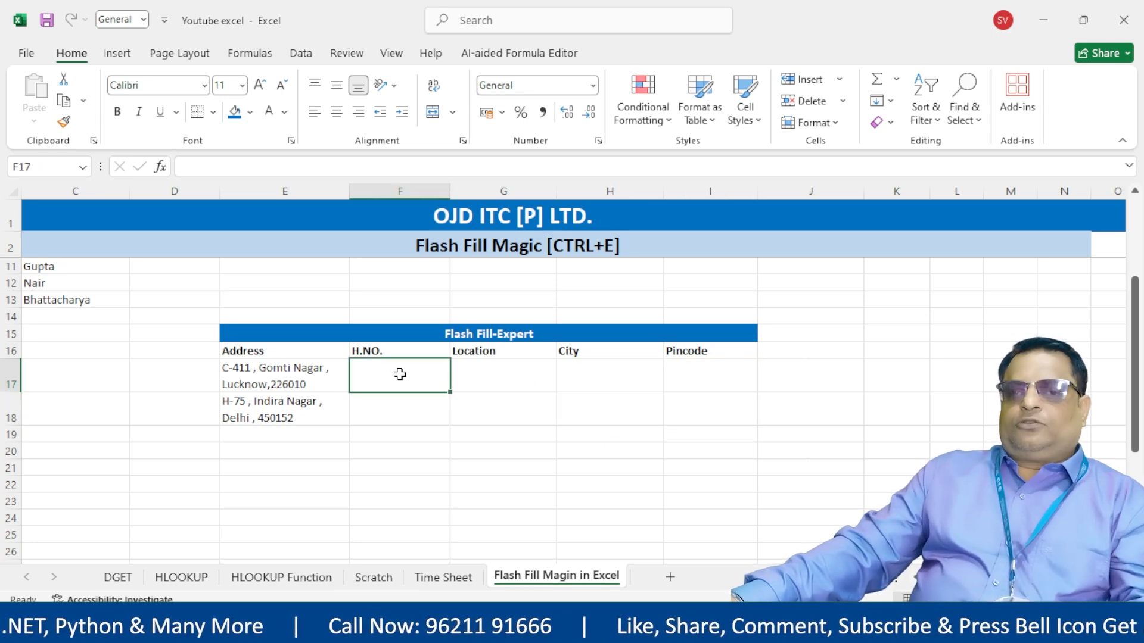
key(F2)
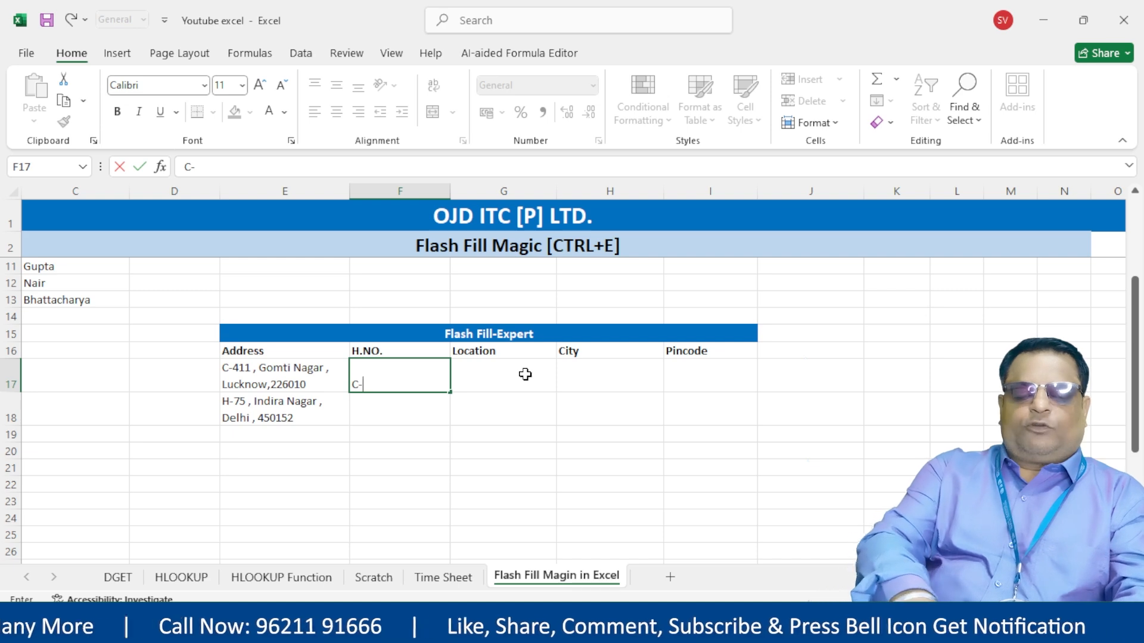
key(Return)
key(Up)
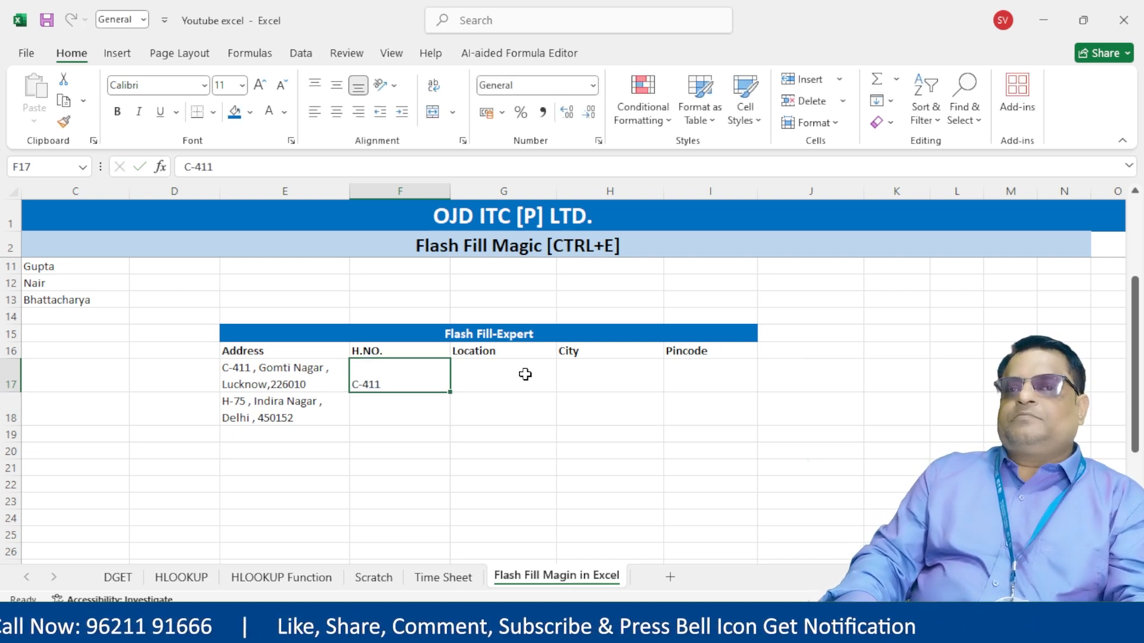
shift+click(390, 418)
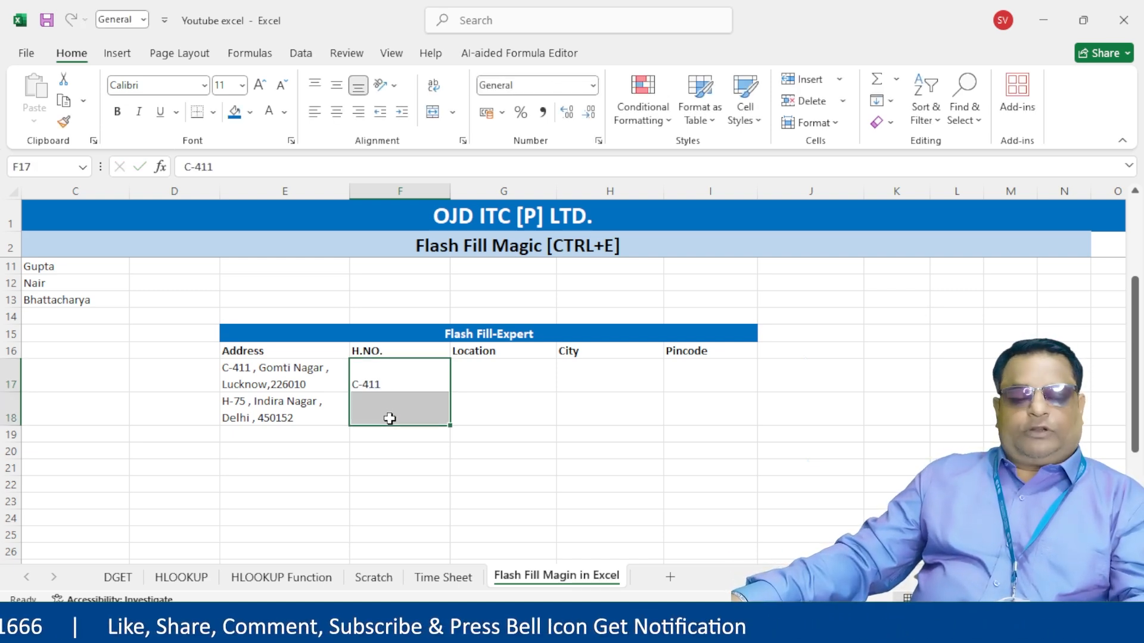
key(ctrl+e)
click(415, 370)
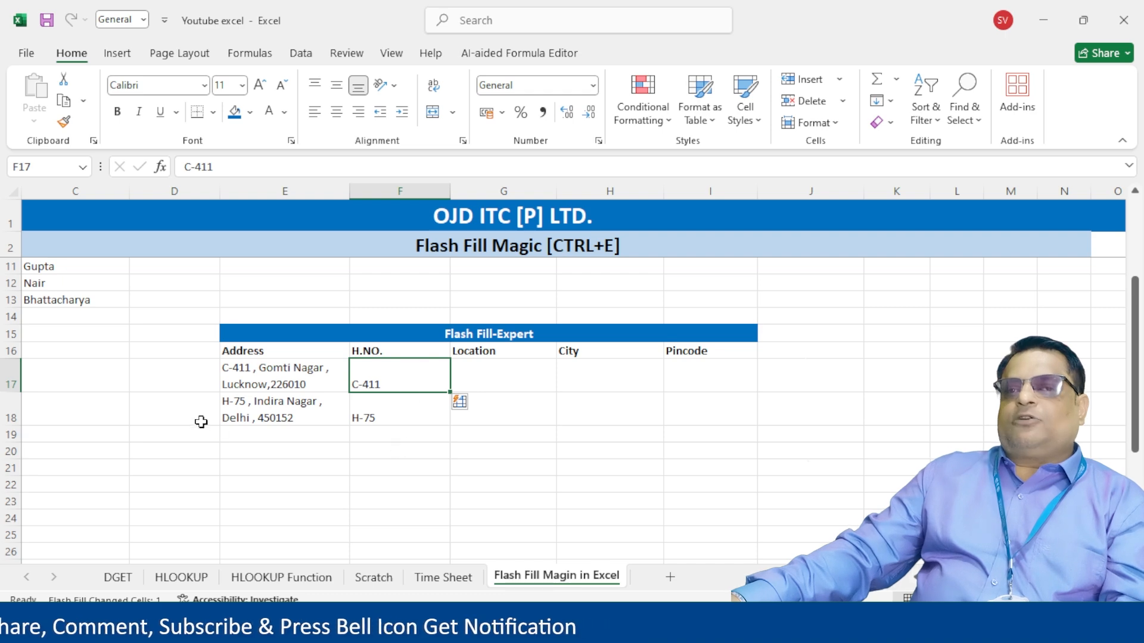
- Enter the first locality in G17 and flash fill both Location cells
click(553, 386)
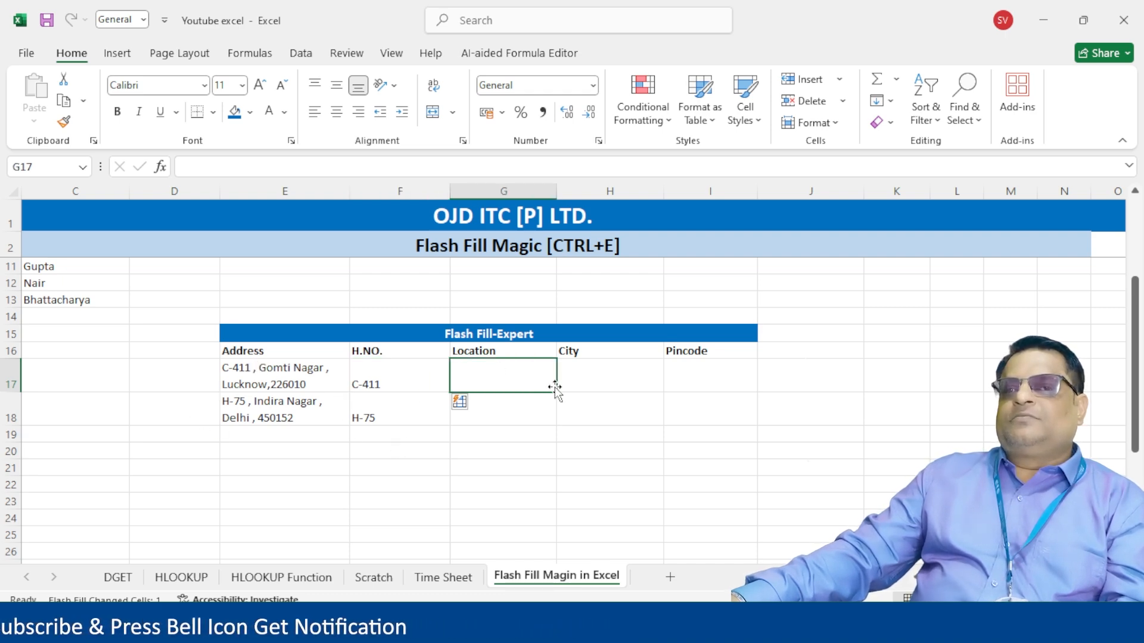
text(Go)
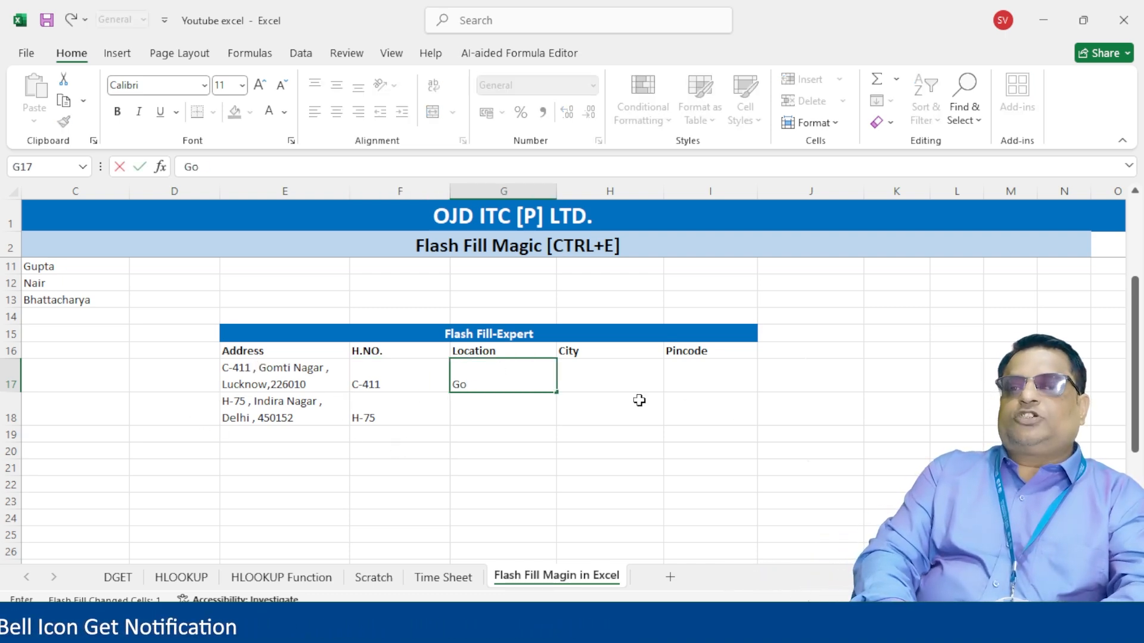
text(mti Nagar)
key(Return)
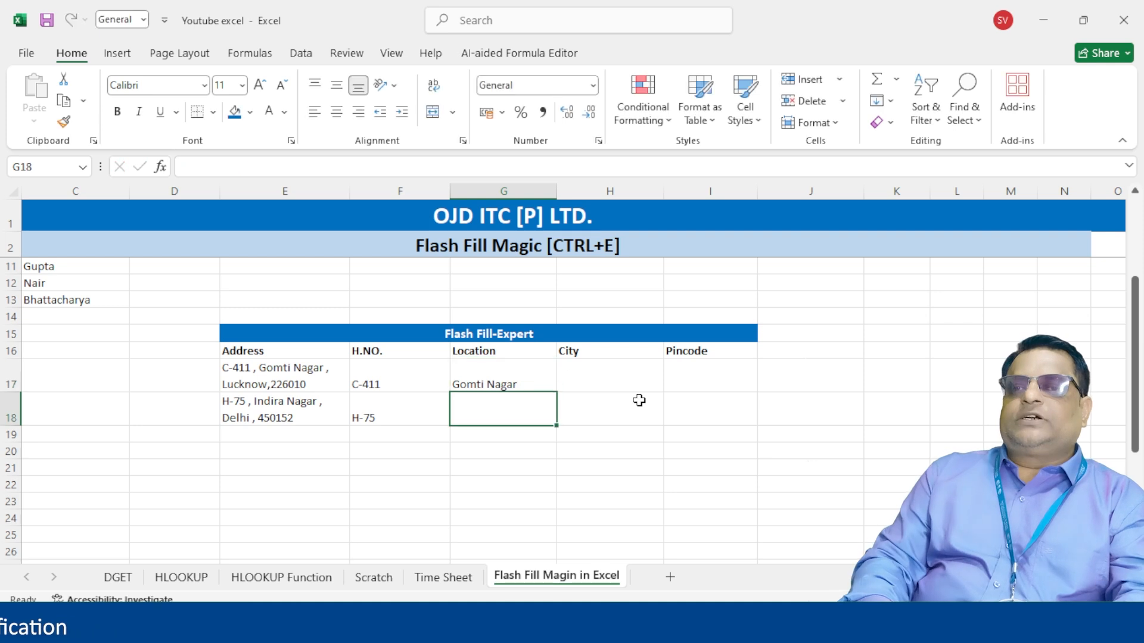
drag(466, 381, 479, 411)
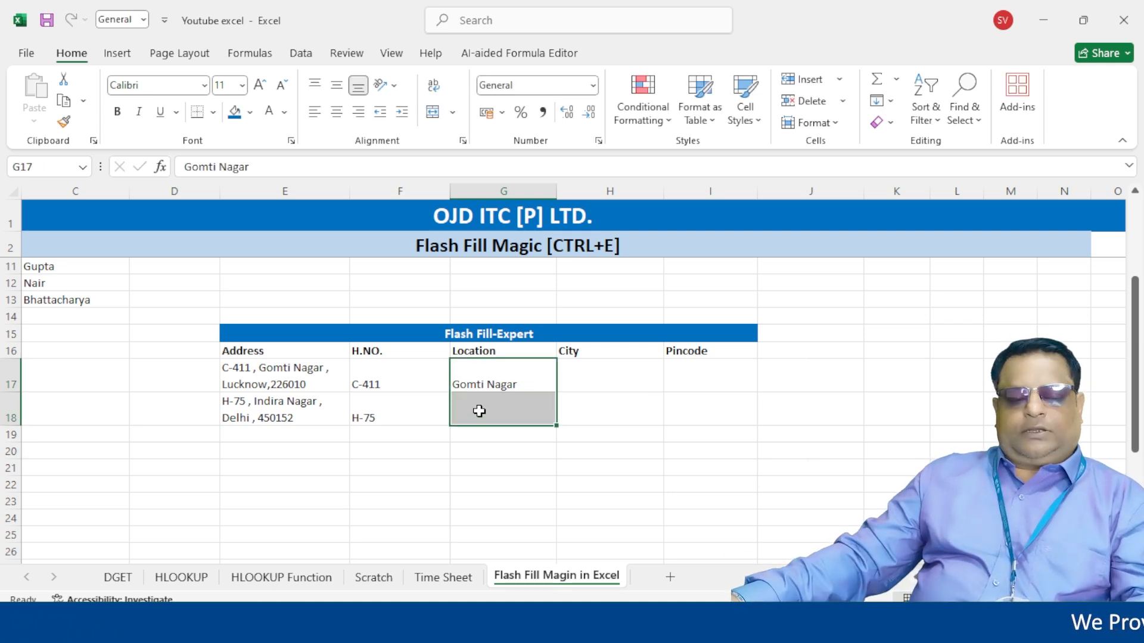
key(ctrl+e)
click(536, 452)
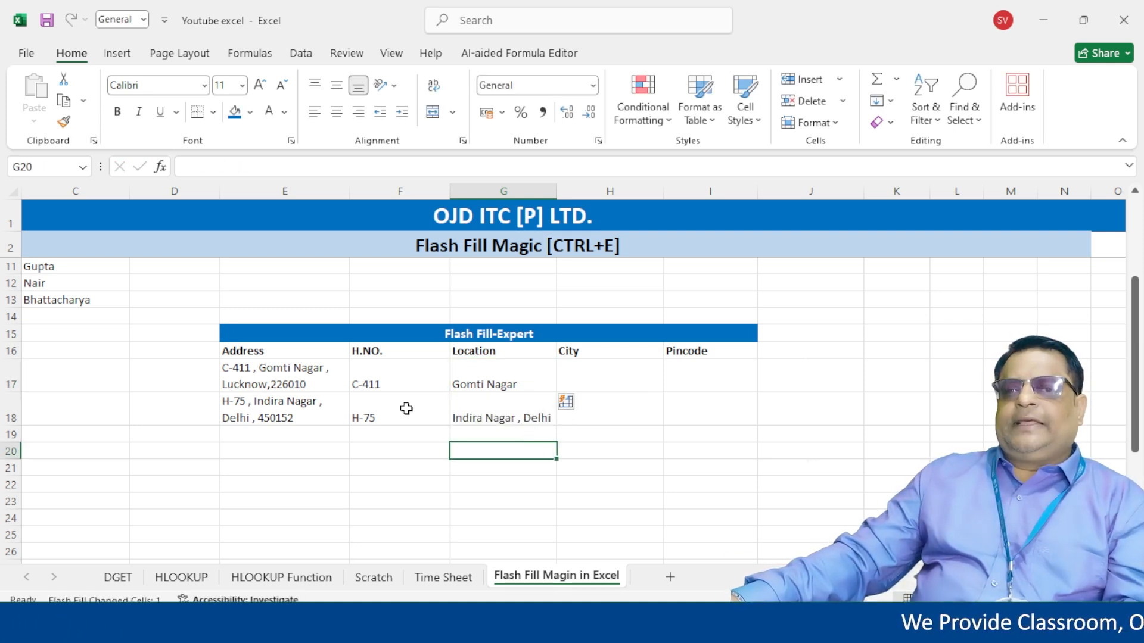
- Remove the space before Delhi in the second address so it reads Indira Nagar ,Delhi
double_click(257, 419)
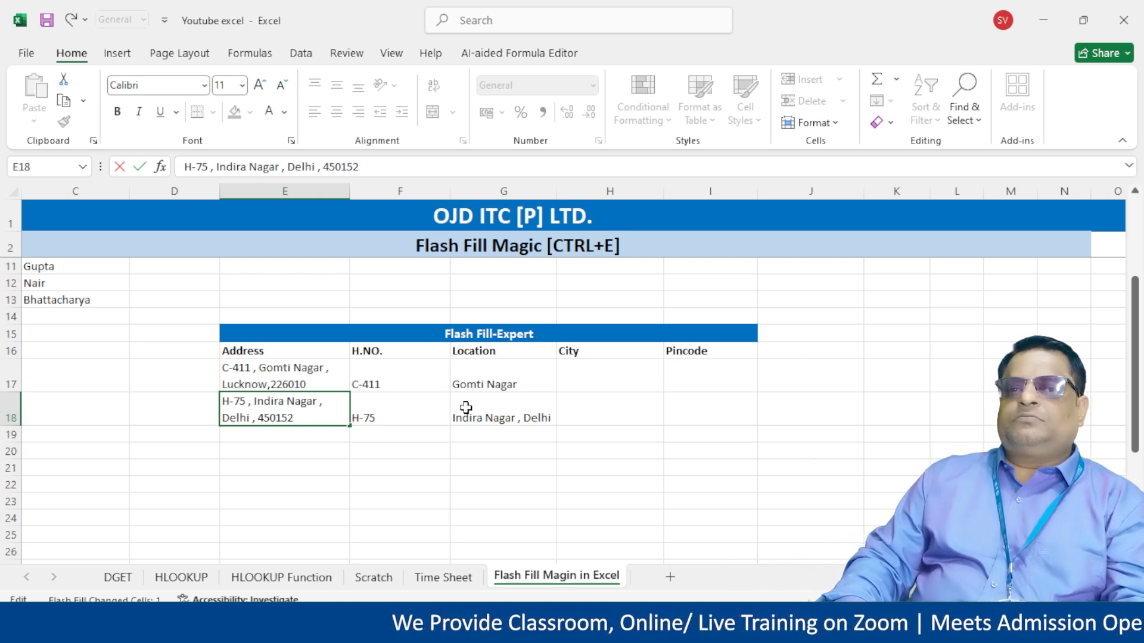
key(BackSpace)
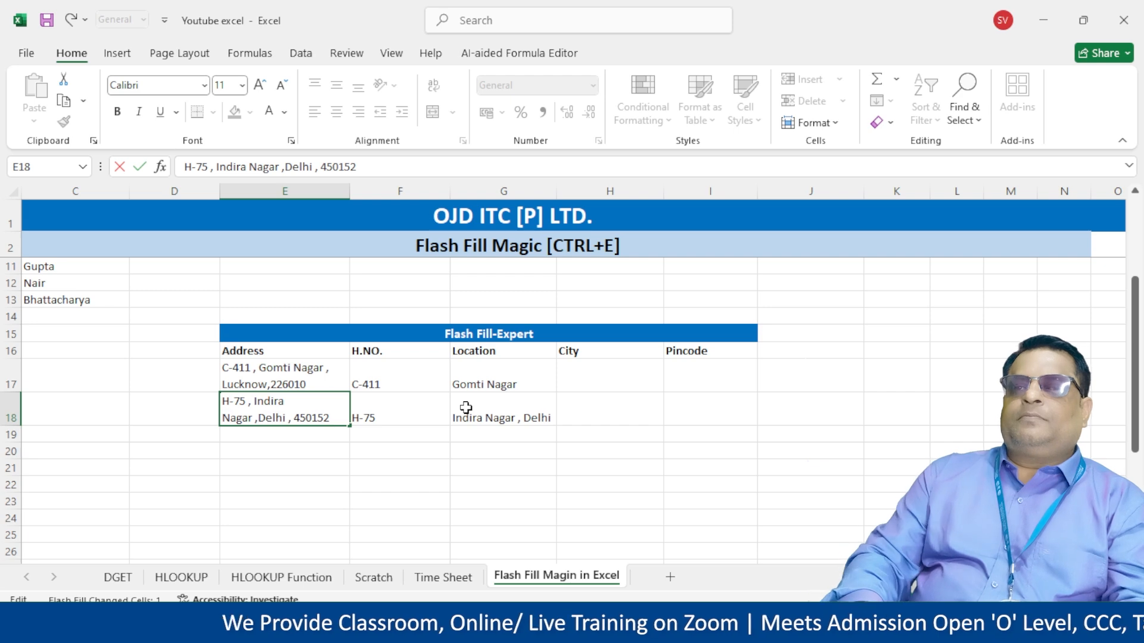
key(Return)
- Try Flash Fill on both Location cells and dismiss the no-pattern warning
key(Right)
key(Up)
key(Up)
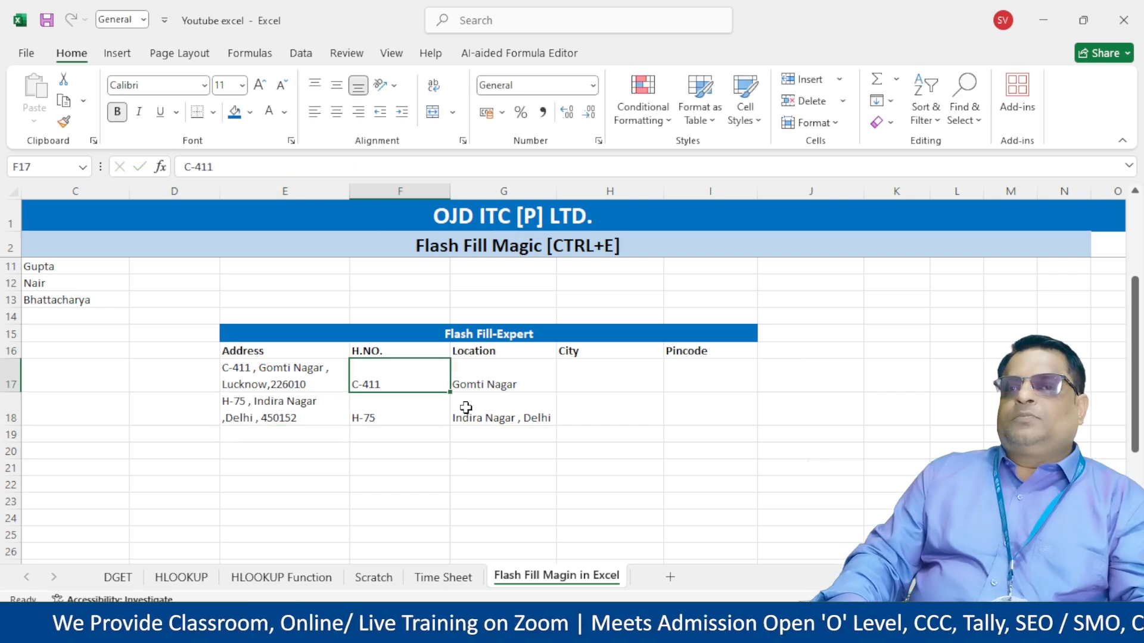
key(Right)
key(Right)
key(Left)
key(shift+Down)
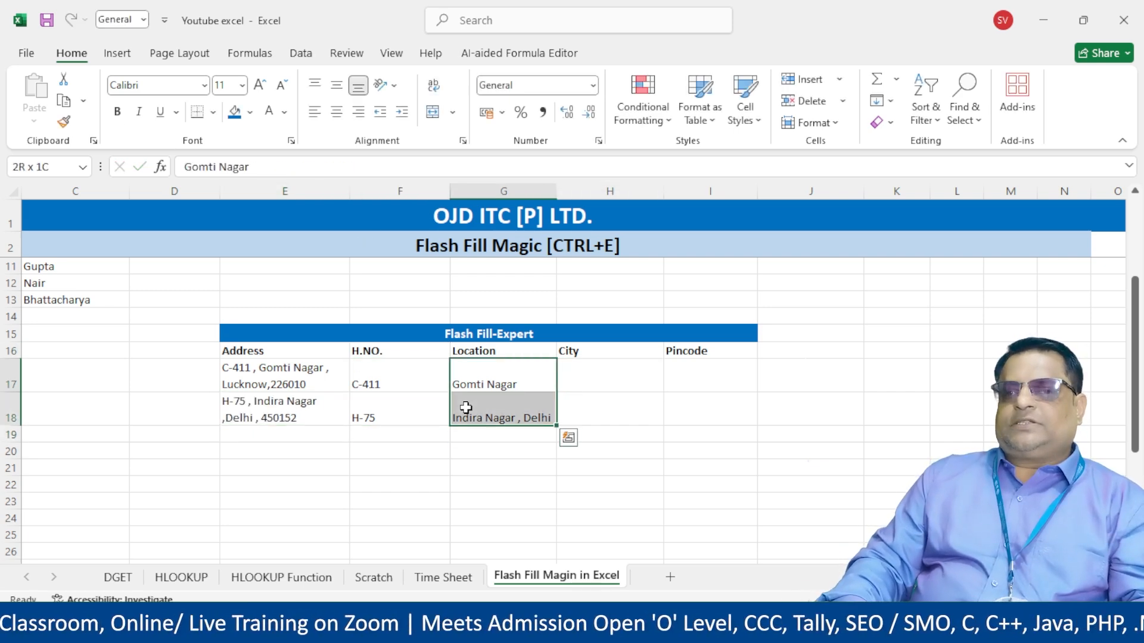
key(ctrl+e)
key(Return)
- Clear both Location entries and retype Gomti Nagar in the first one
key(Up)
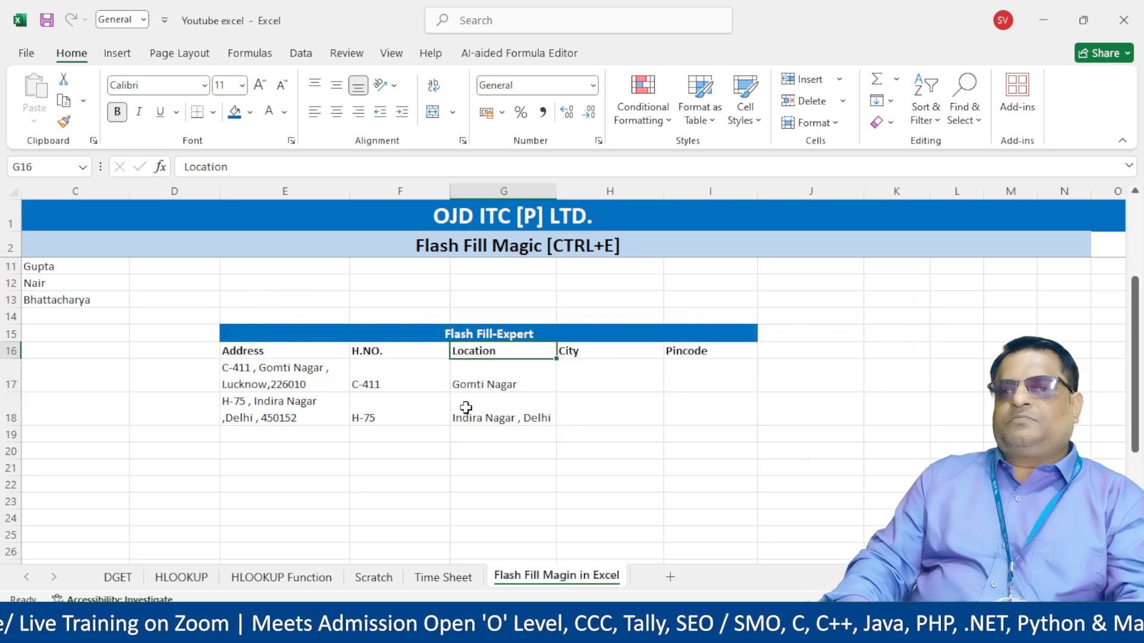
key(Delete)
key(ctrl+z)
key(Down)
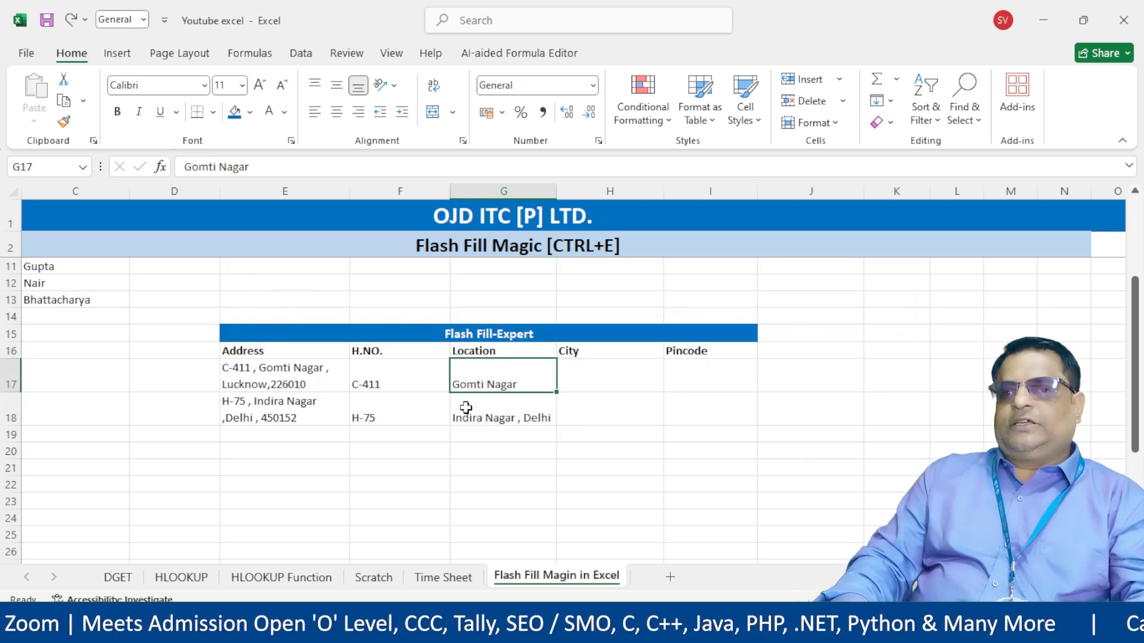
key(ctrl+c)
key(shift+Down)
key(Delete)
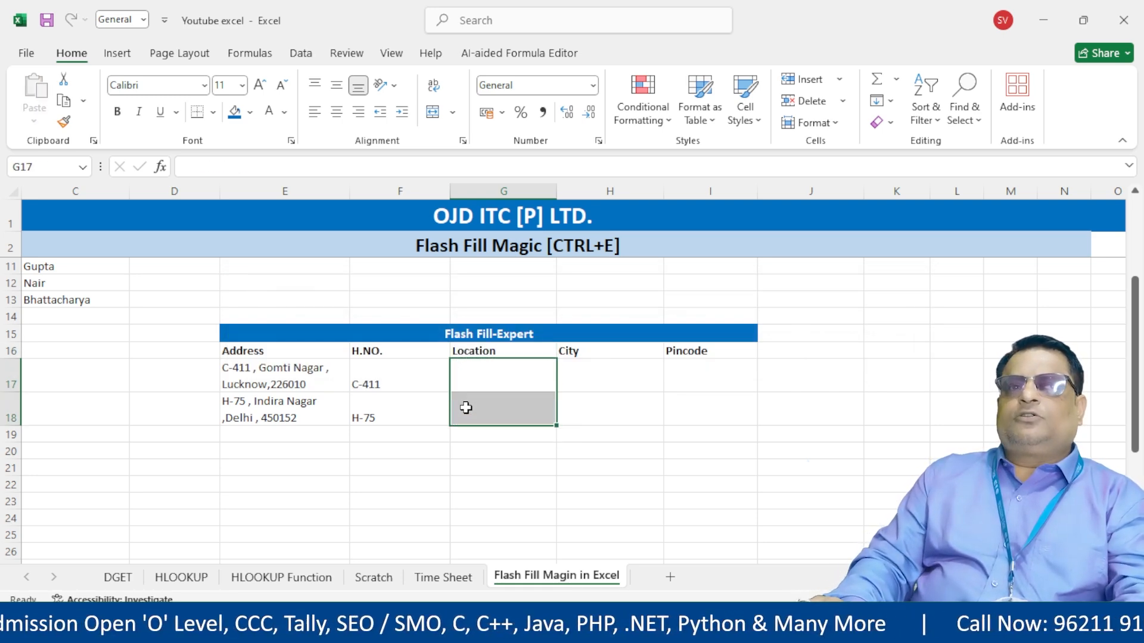
key(Left)
key(Right)
text(Gomti Nag)
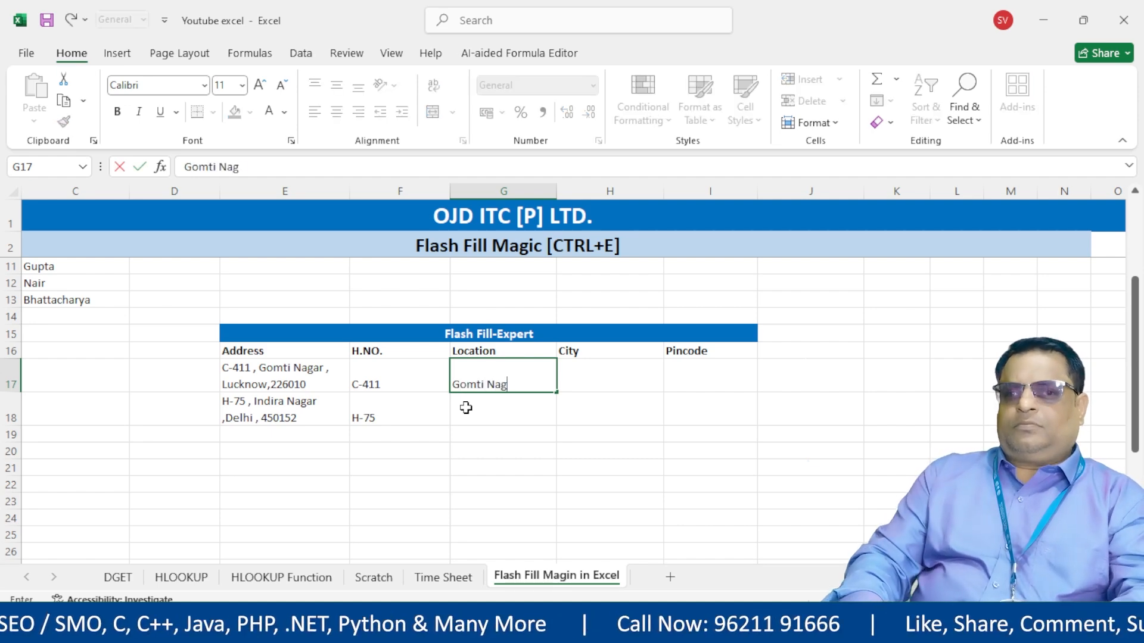
text(ar)
key(Return)
- Replace the second address with a pasted copy of the first address's text
double_click(296, 382)
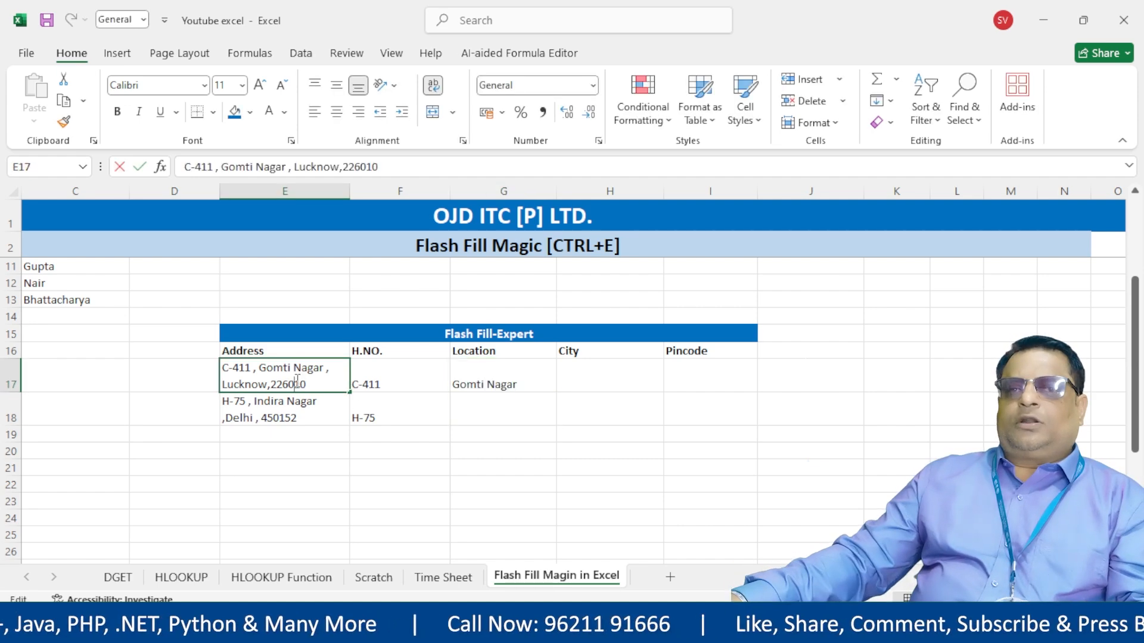
drag(340, 384, 115, 357)
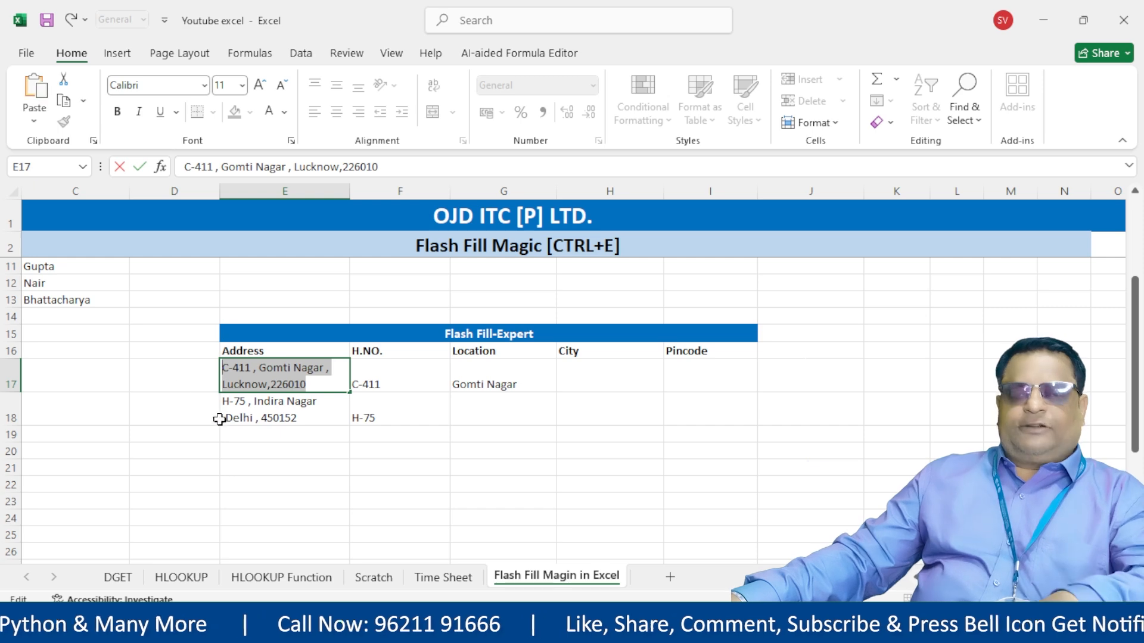
double_click(306, 414)
drag(308, 415, 165, 396)
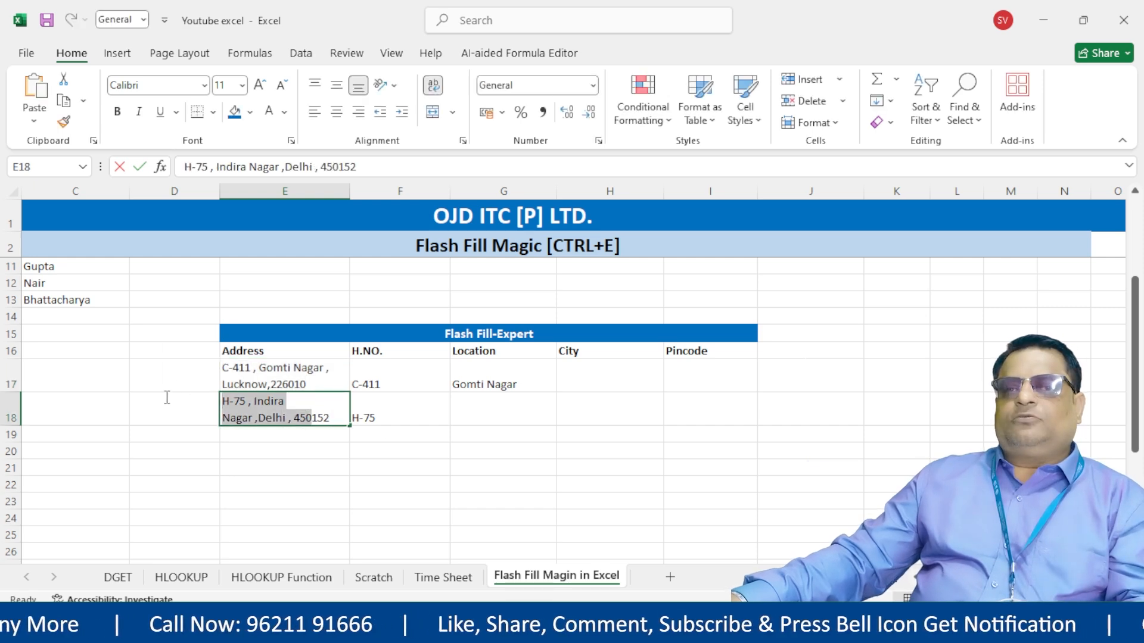
click(361, 422)
double_click(317, 420)
drag(336, 420, 72, 363)
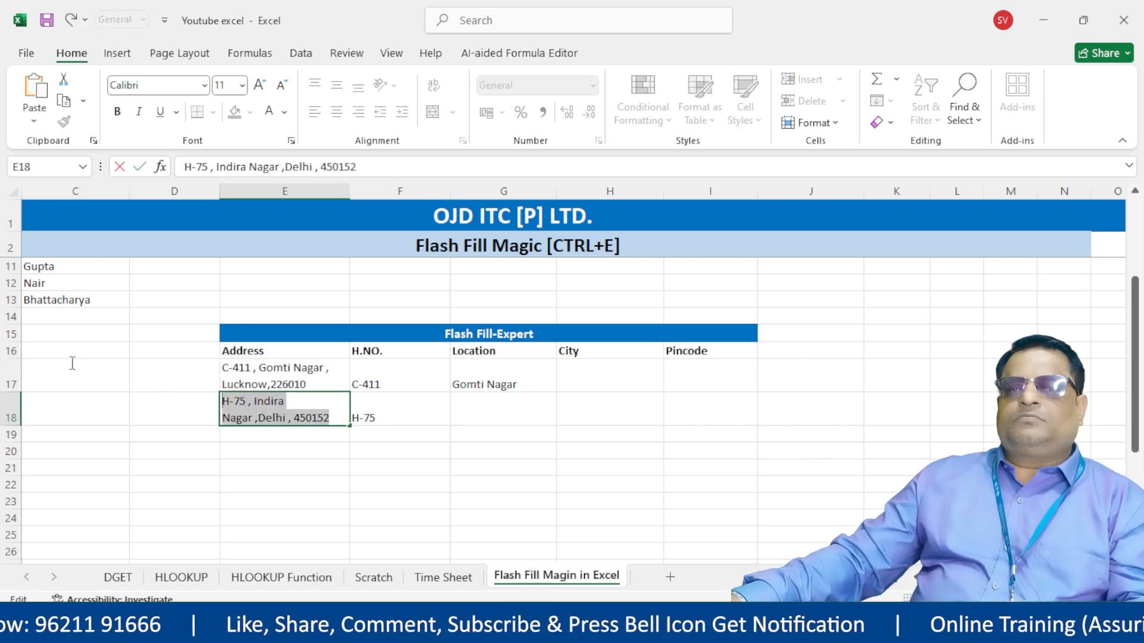
key(ctrl+v)
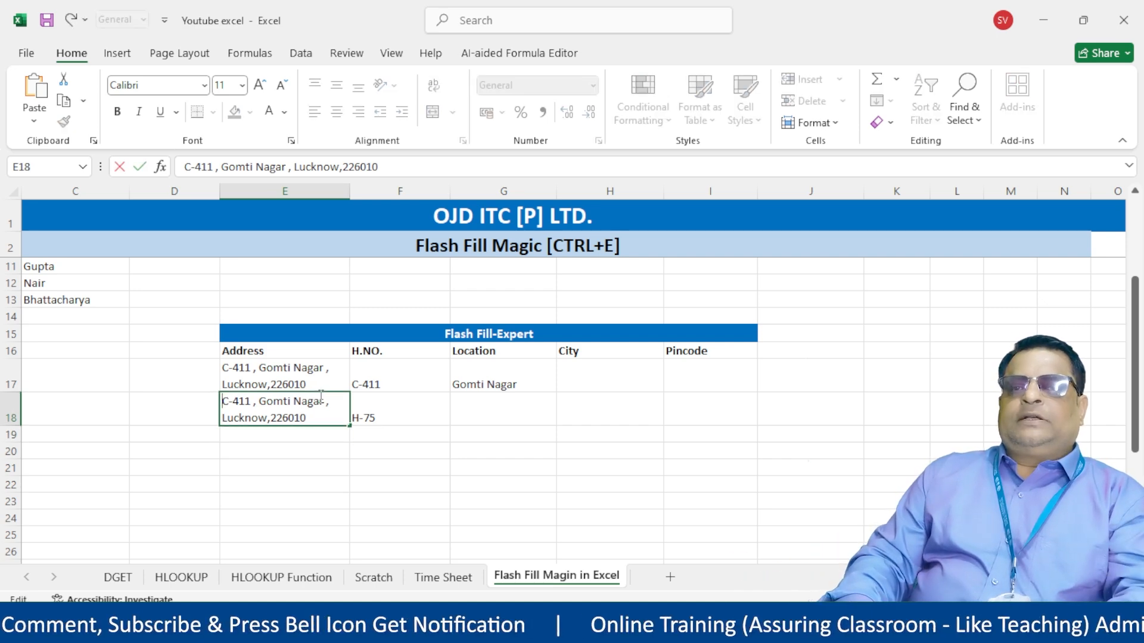
key(Home)
key(Delete)
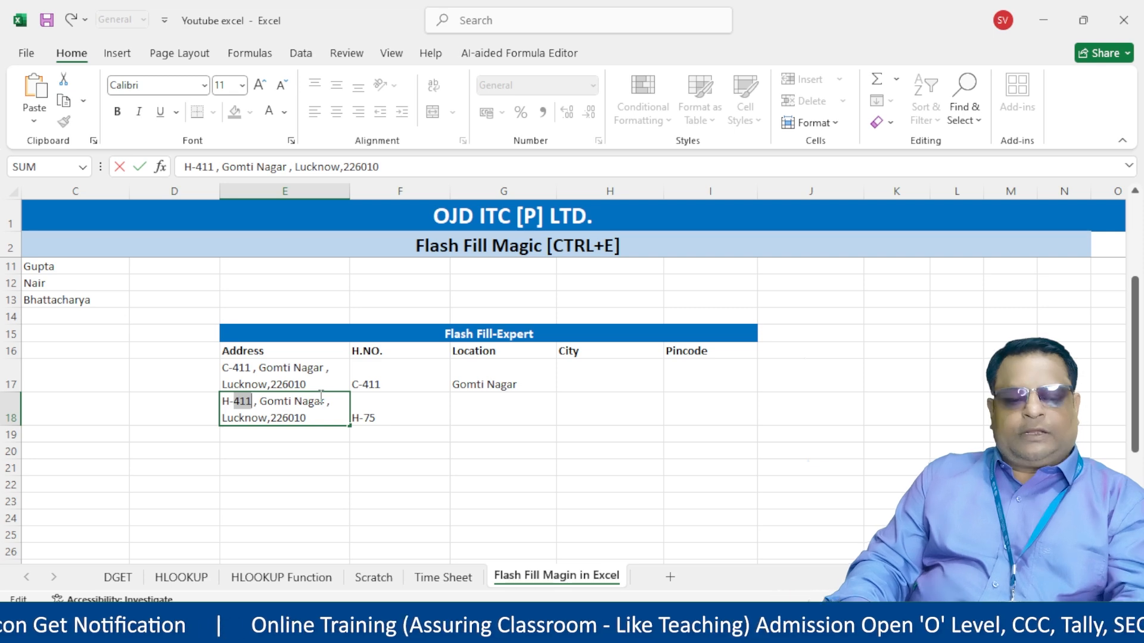
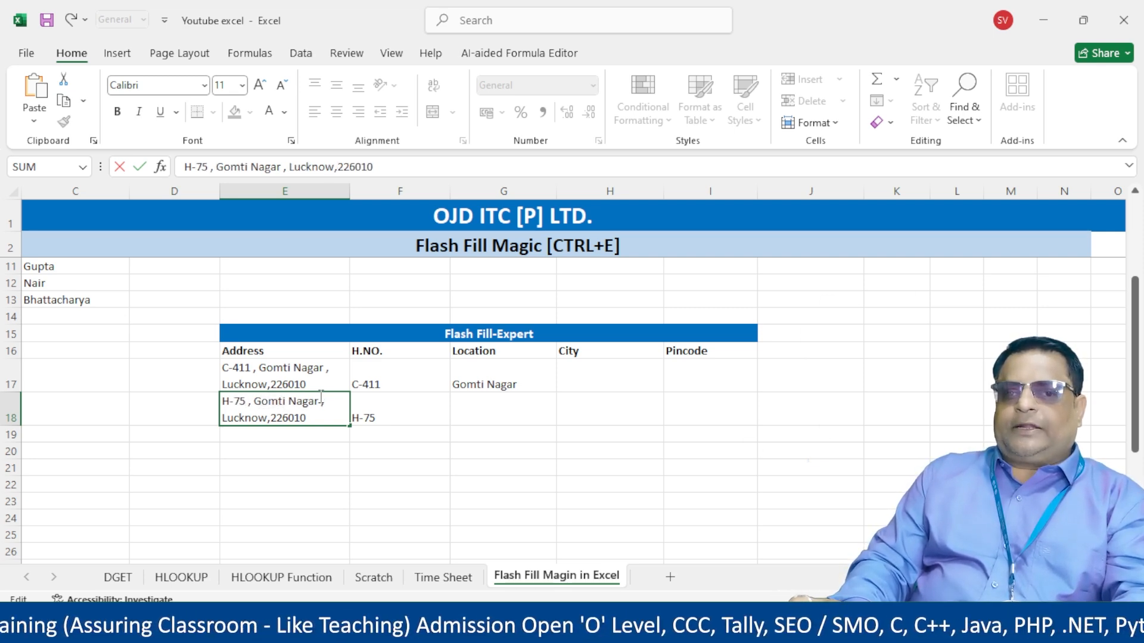
key(shift+Right)
key(shift+Right)
key(shift+Right)
key(shift+Right)
key(shift+Right)
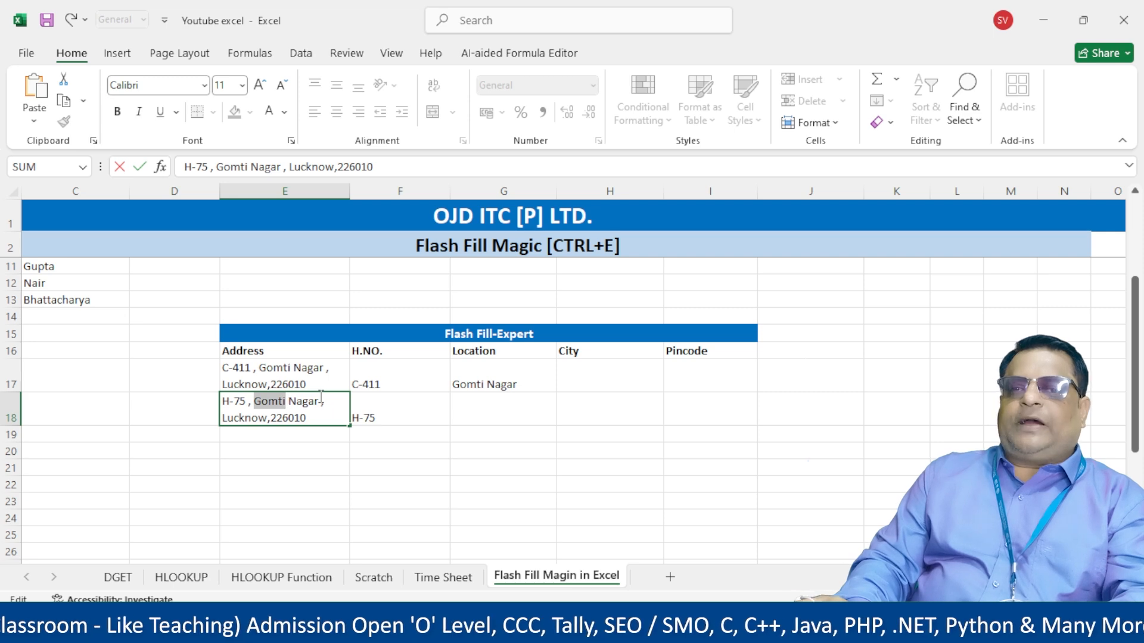
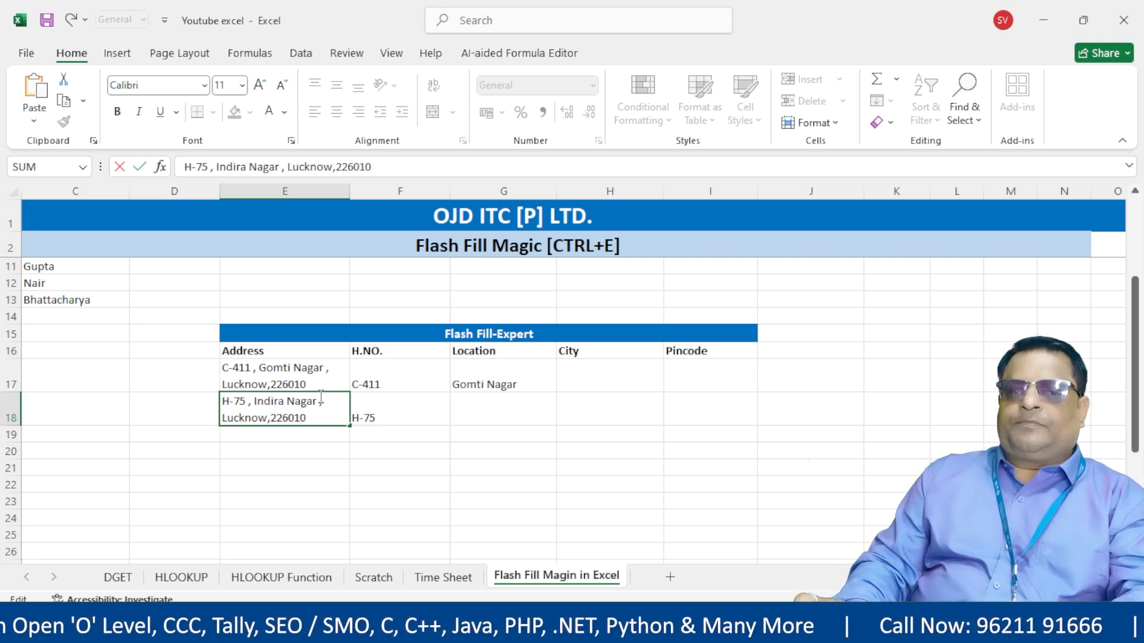
key(shift+Left)
key(shift+Left)
key(shift+Left)
key(shift+Left)
key(shift+Left)
key(shift+Left)
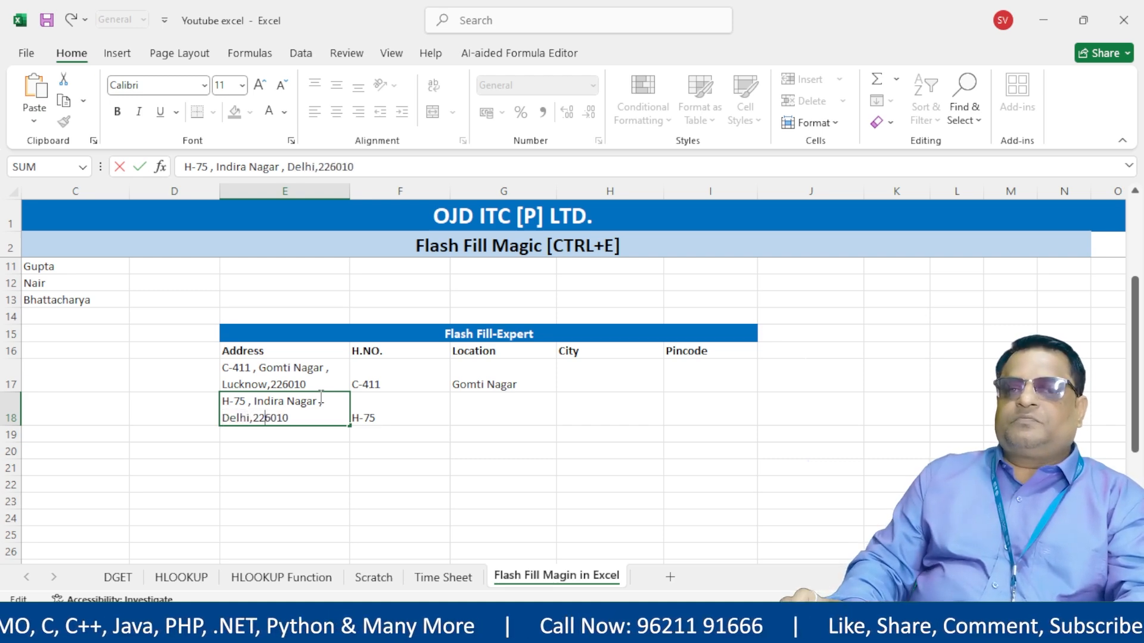
key(shift+Right)
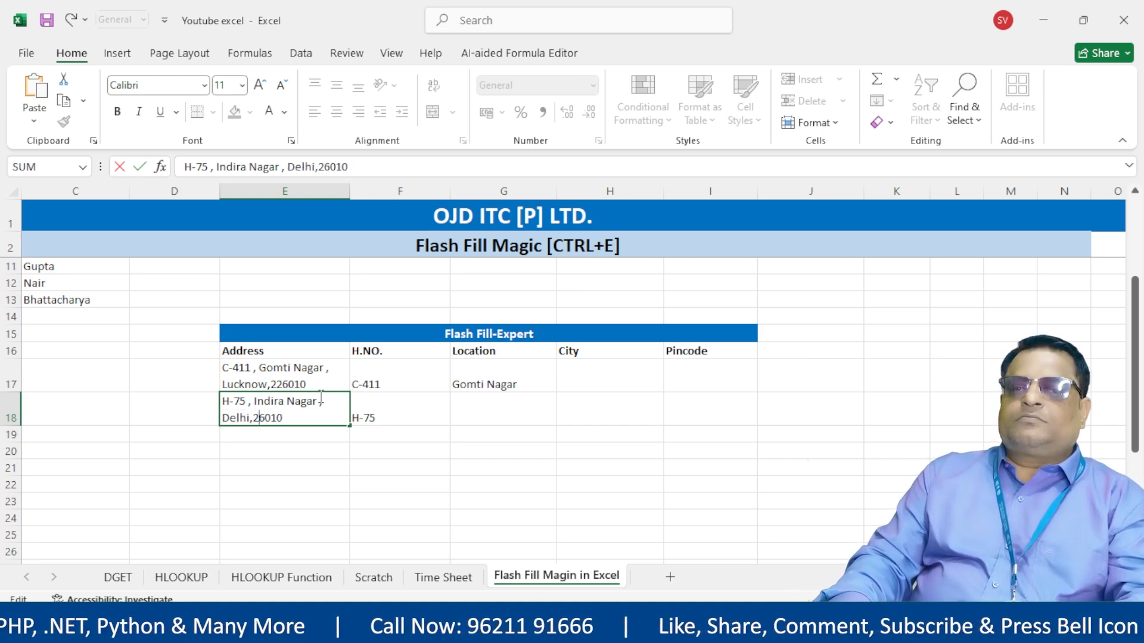
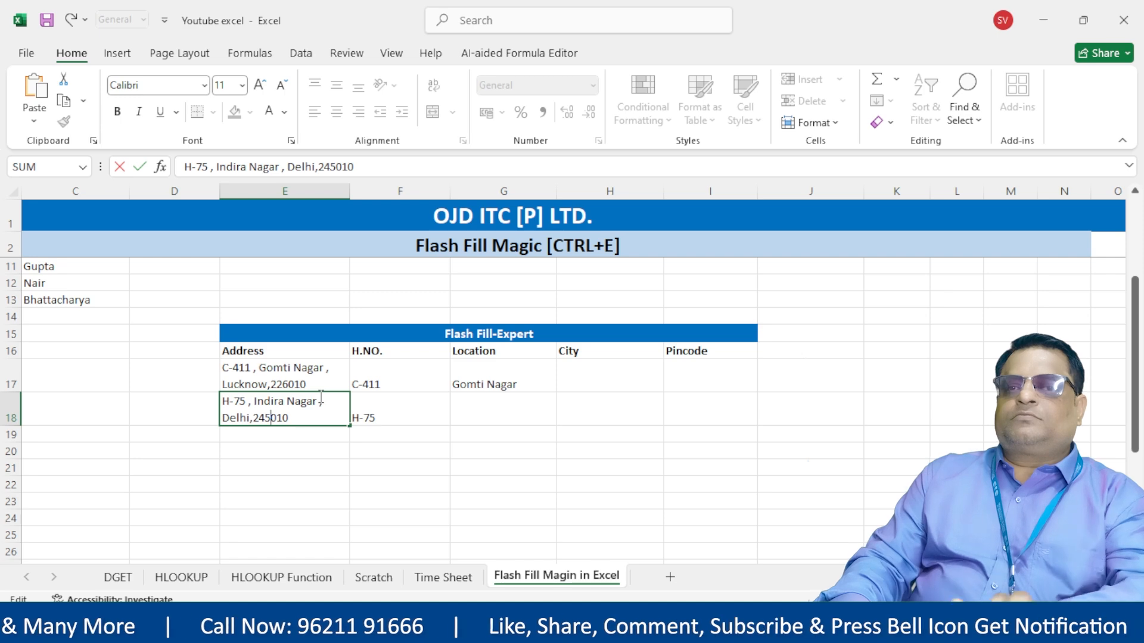
key(Return)
drag(503, 383, 507, 409)
key(ctrl+e)
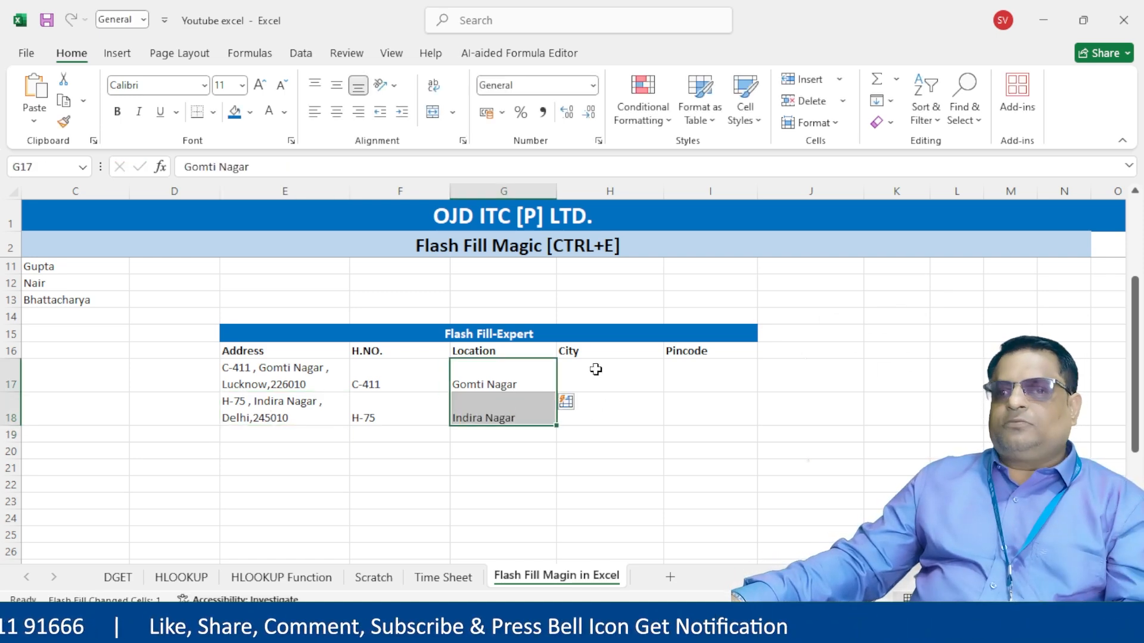
- Enter Lucknow as the first City and Flash Fill Delhi into the second
click(616, 383)
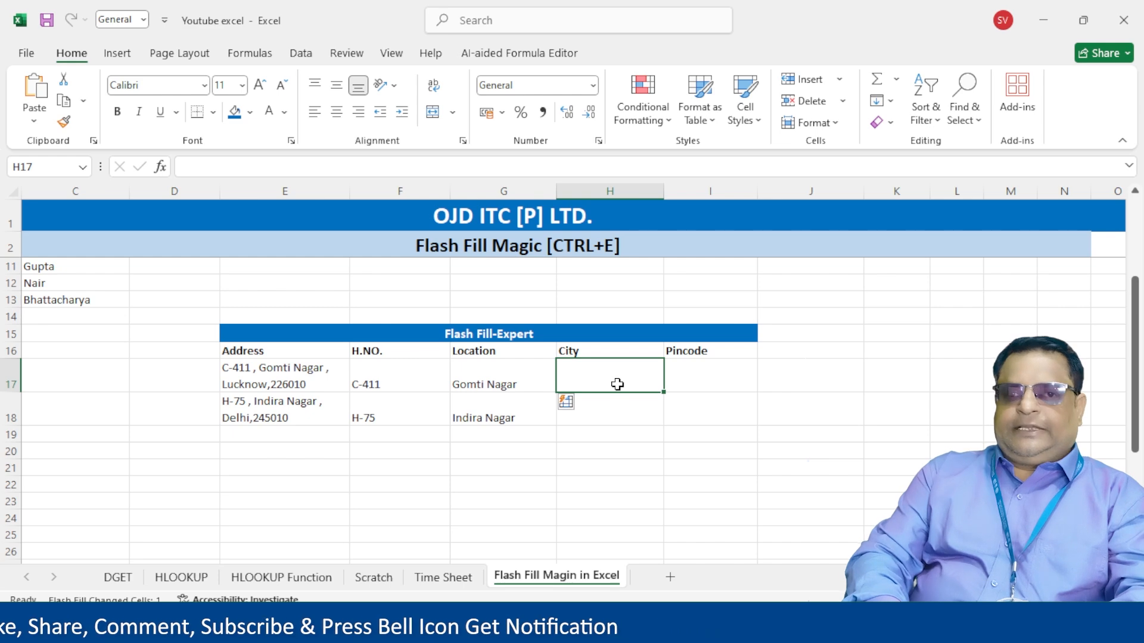
text(Lucknow)
key(Return)
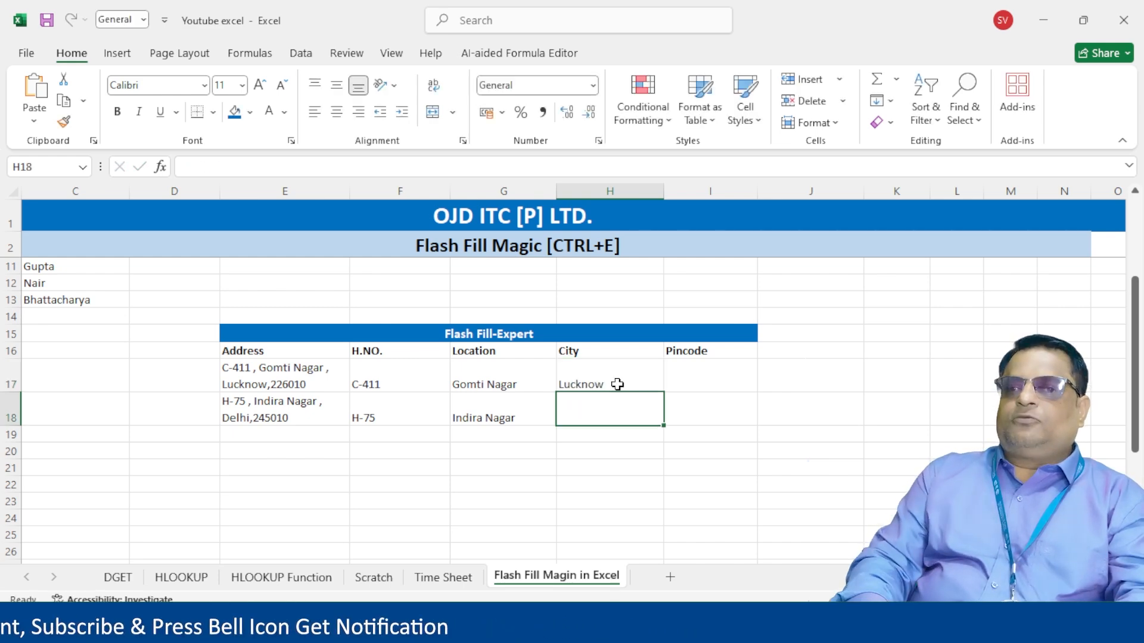
key(Up)
key(shift+Down)
key(ctrl+e)
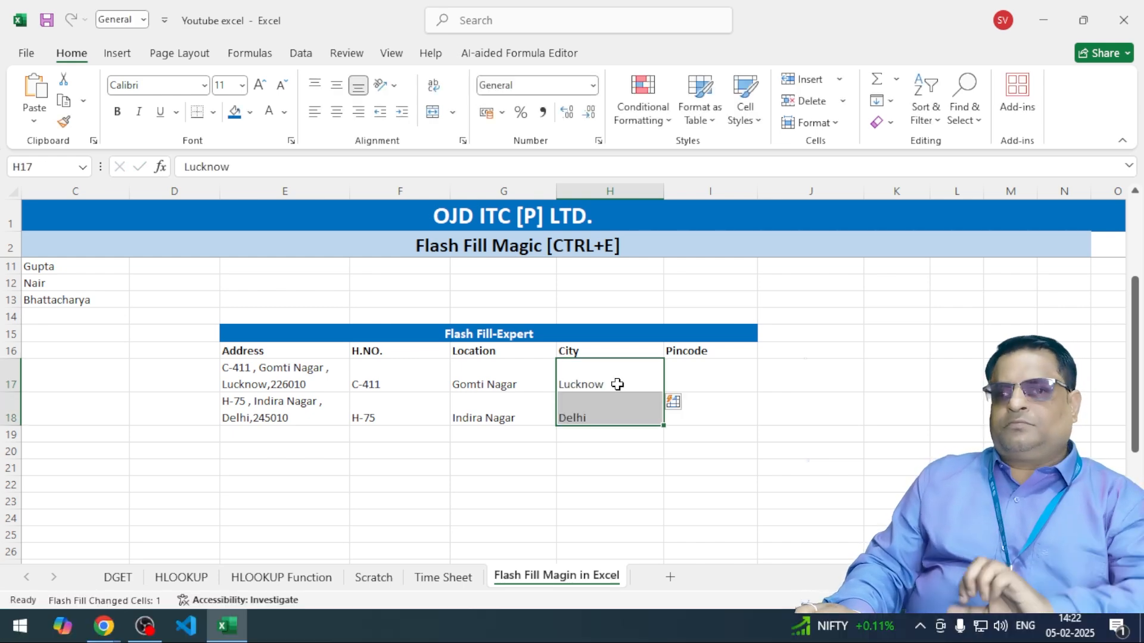
- Enter pincode 226010 for the first address and Flash Fill 245010 into the second
key(Right)
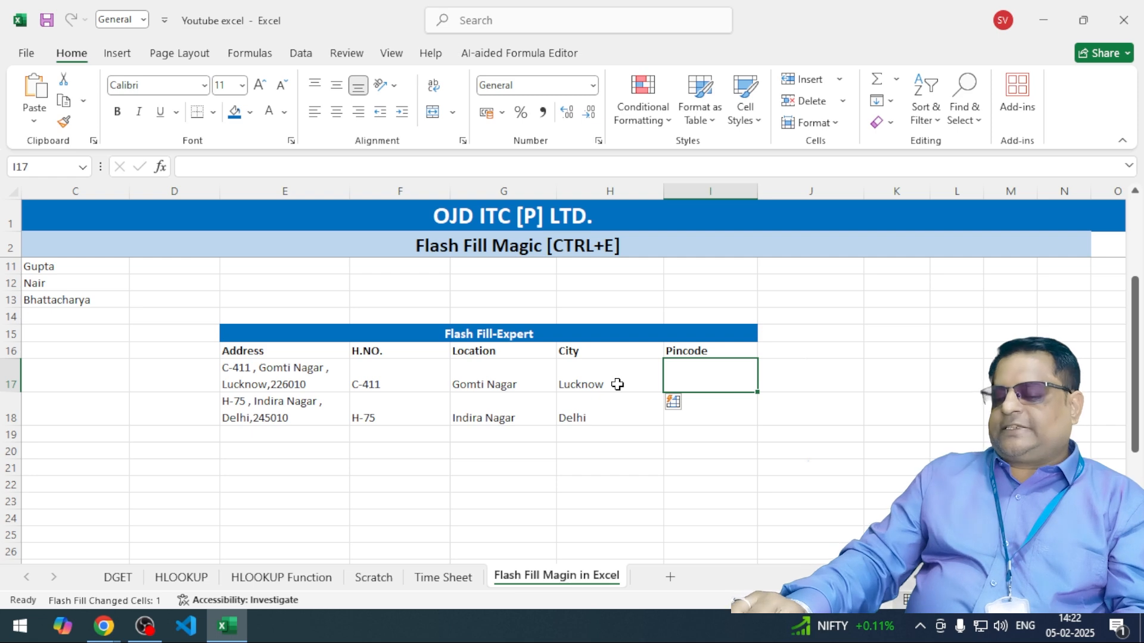
text(22600)
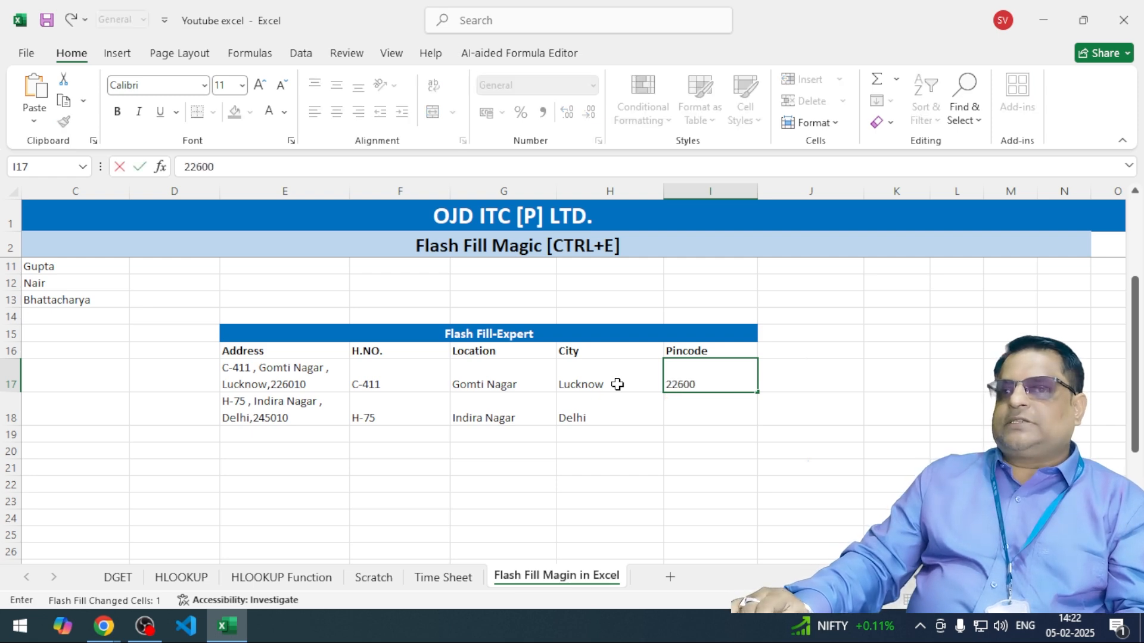
key(BackSpace)
text(10)
key(ctrl+Return)
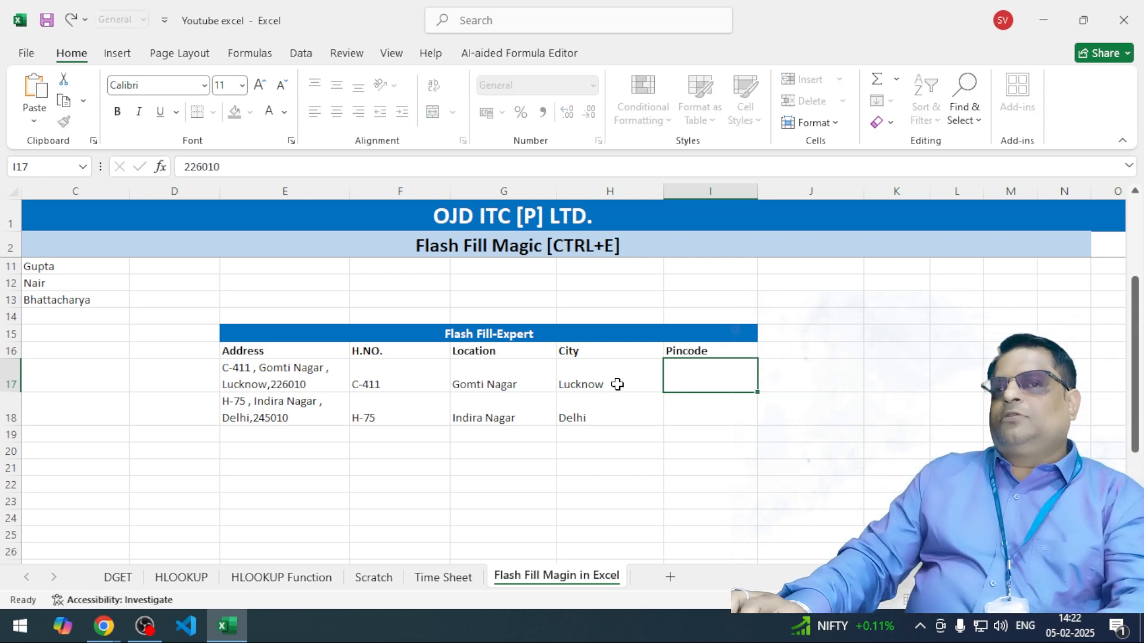
key(shift+Down)
key(ctrl+e)
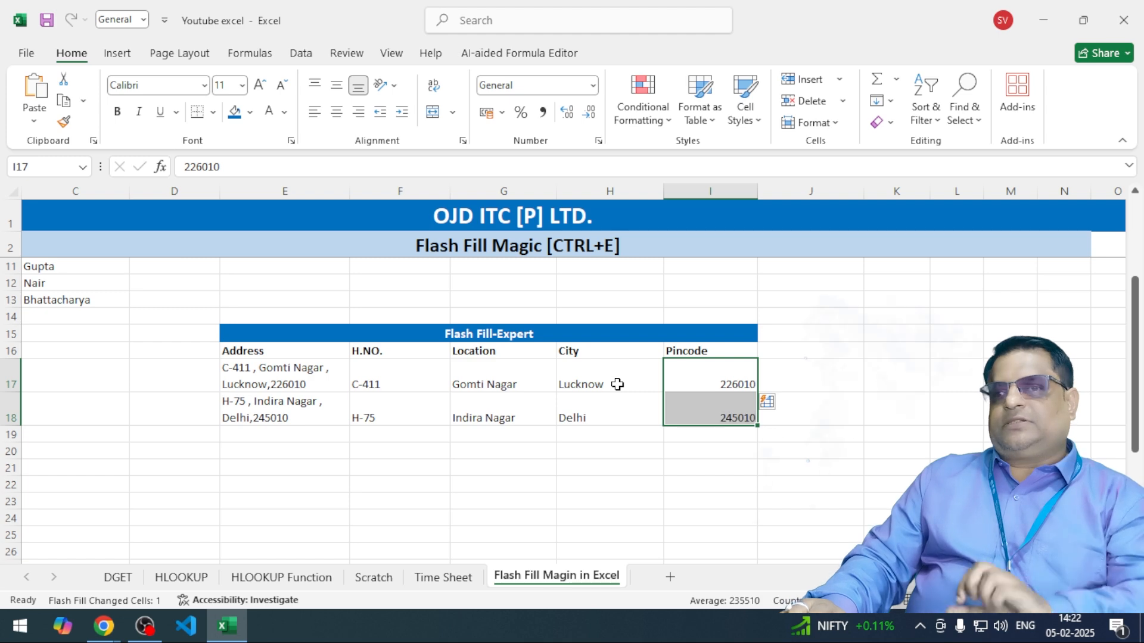
key(Left)
key(Left)
key(Left)
key(Left)
key(Left)
key(Left)
key(Left)
key(Left)
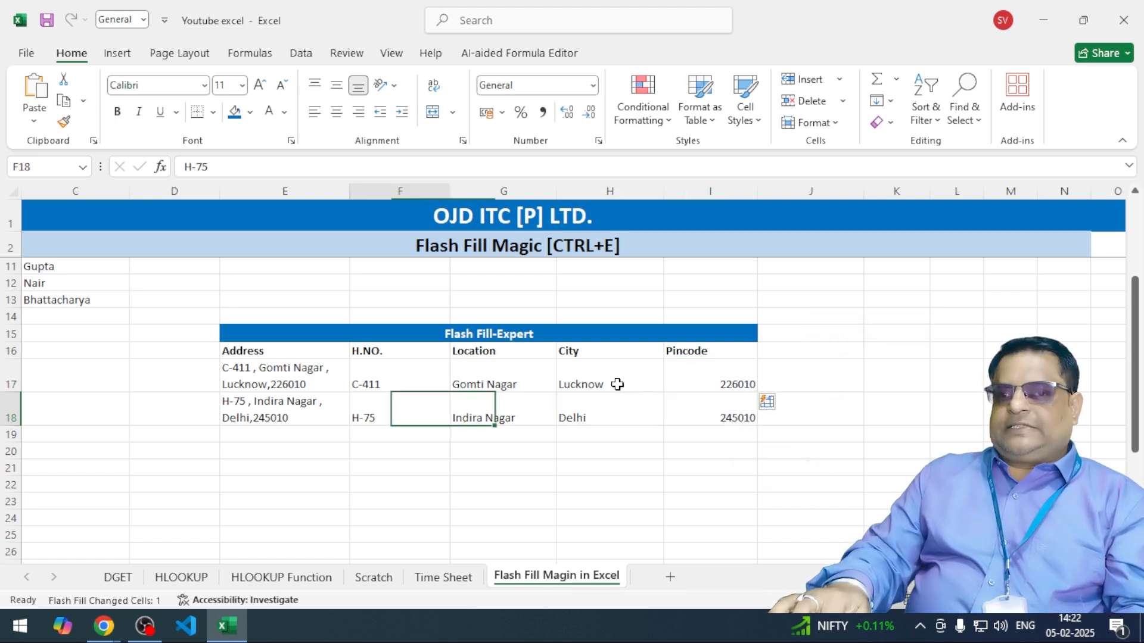
- Delete the stray Emp Name heading from D4 beside the Flash Fill-1 table
scroll(544, 381, up, 3)
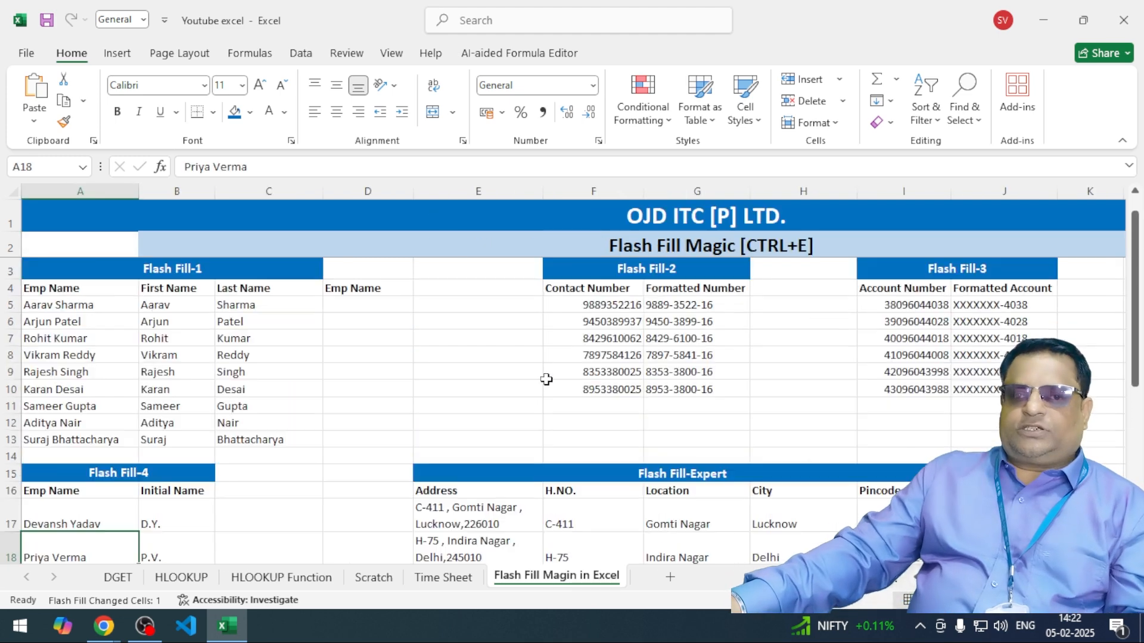
click(379, 303)
click(373, 291)
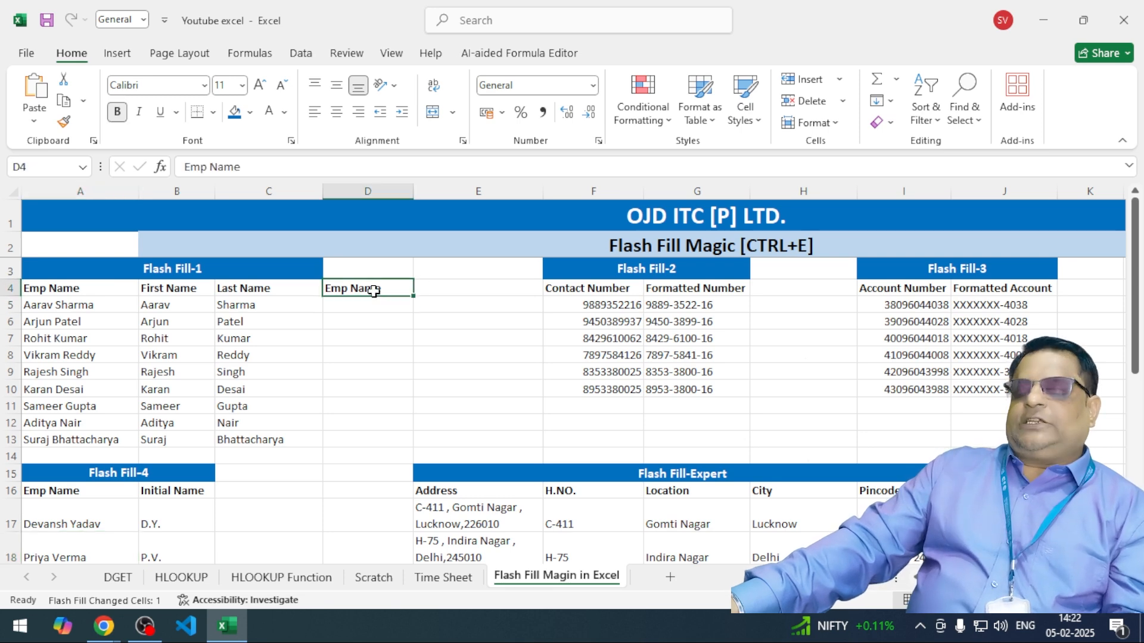
key(Delete)
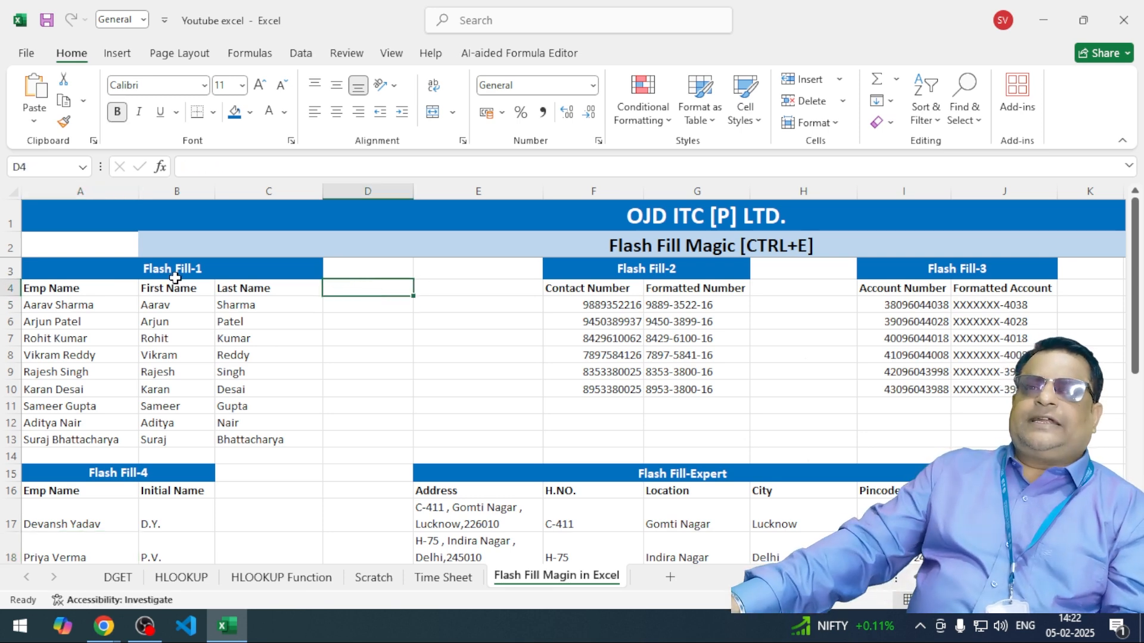
- Check the Flash Fill-1 name columns, then scroll down to the lower name table
drag(175, 285, 288, 454)
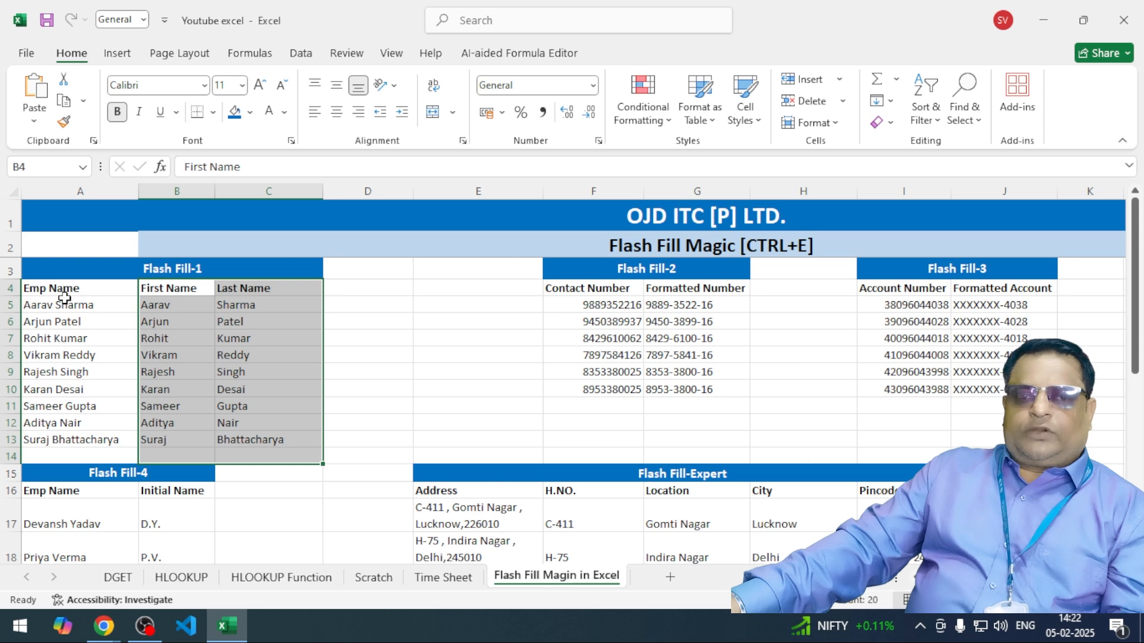
drag(64, 298, 296, 439)
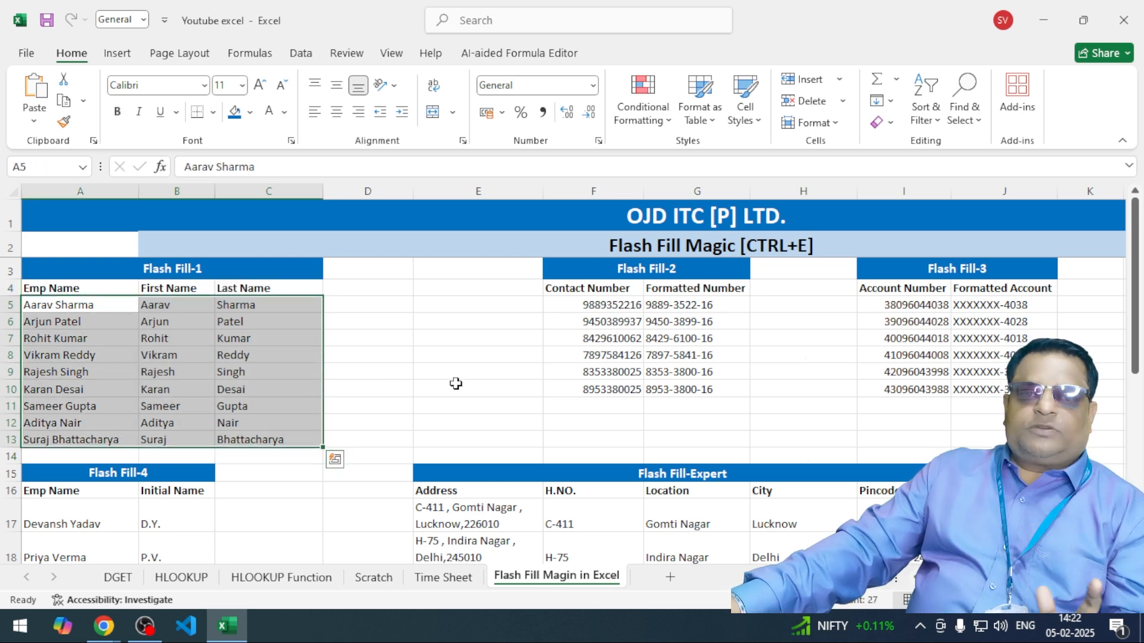
click(384, 369)
scroll(410, 351, down, 3)
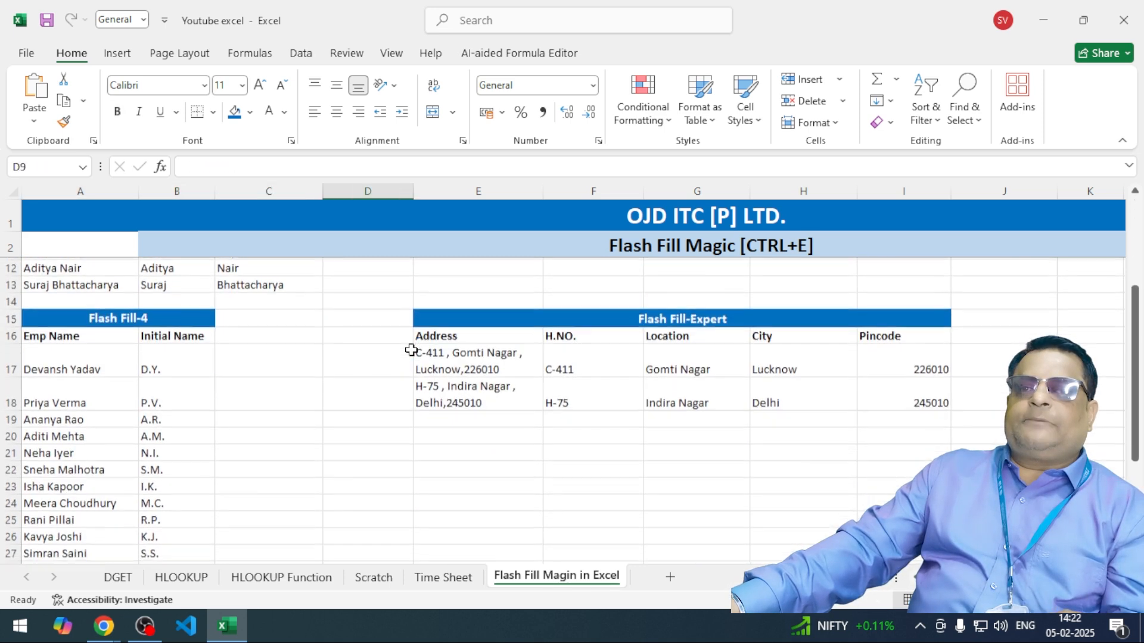
scroll(411, 350, down, 2)
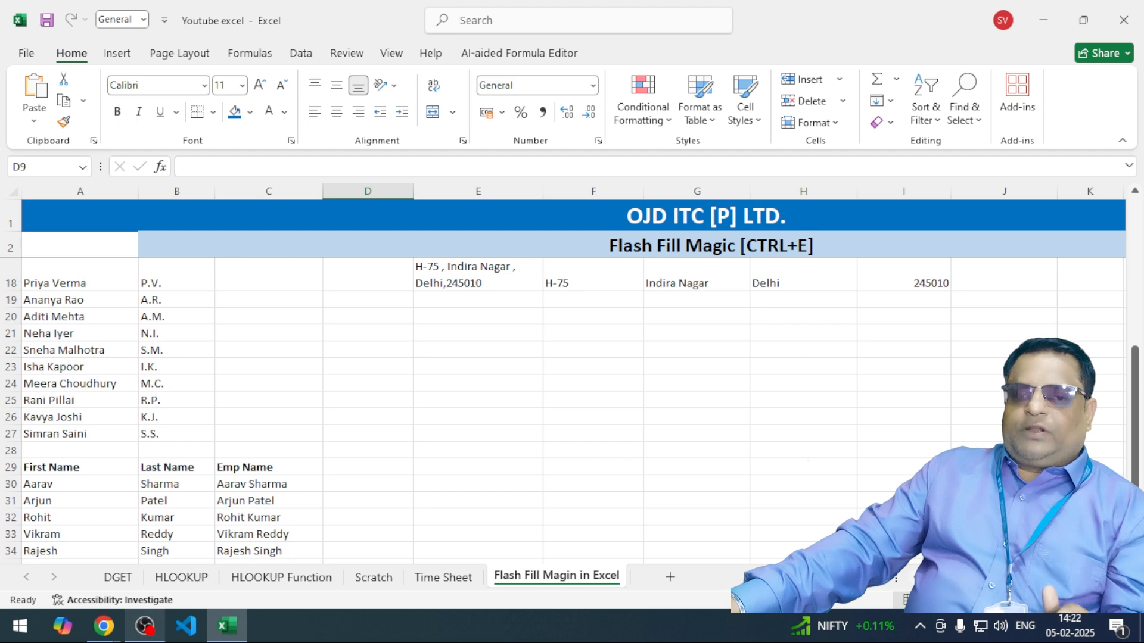